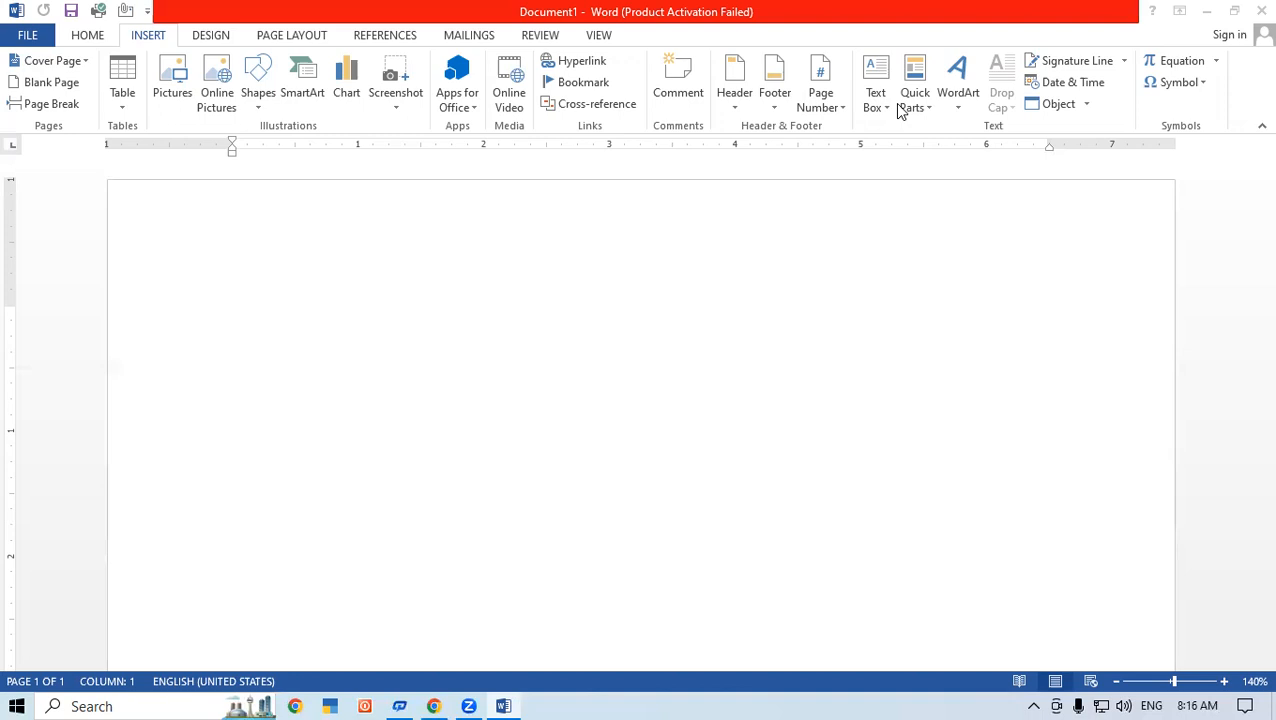
Step: Try the saved AutoText entry for "Gayatri Institute of Technology" on the first line, and clear the line
{"action": "left_click", "coordinate": [291, 328]}
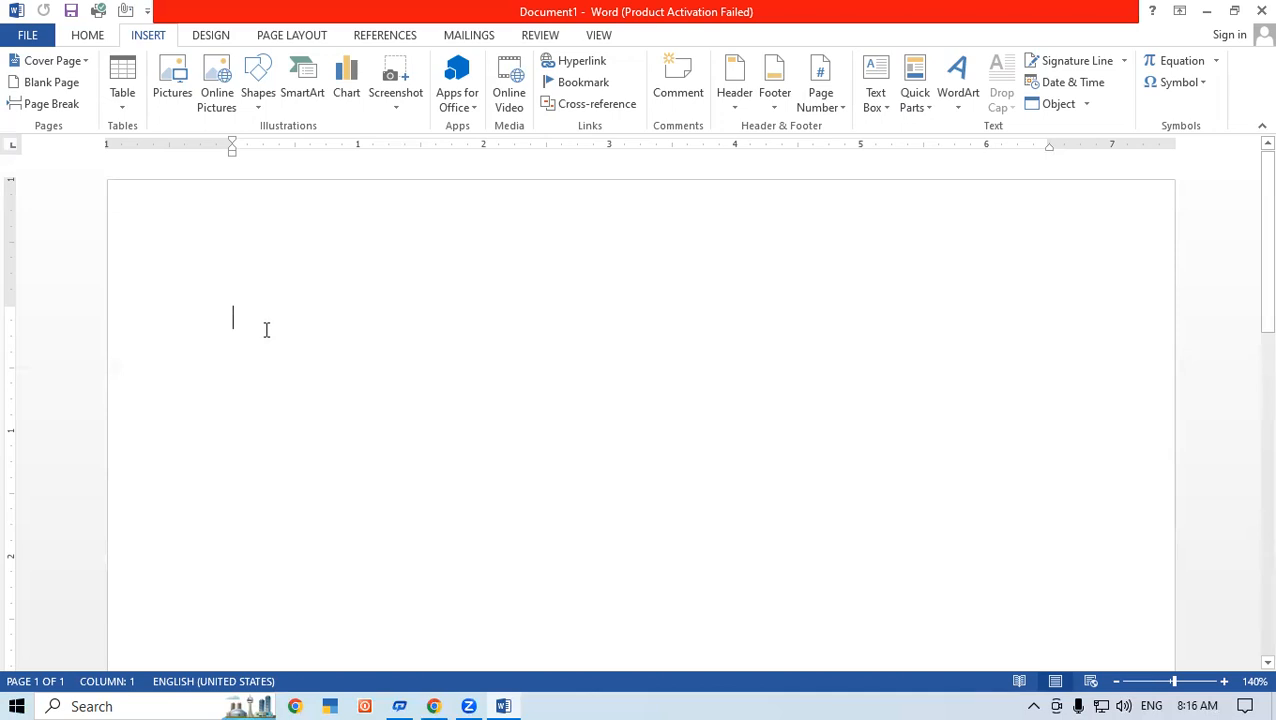
{"action": "type", "text": "Gaya"}
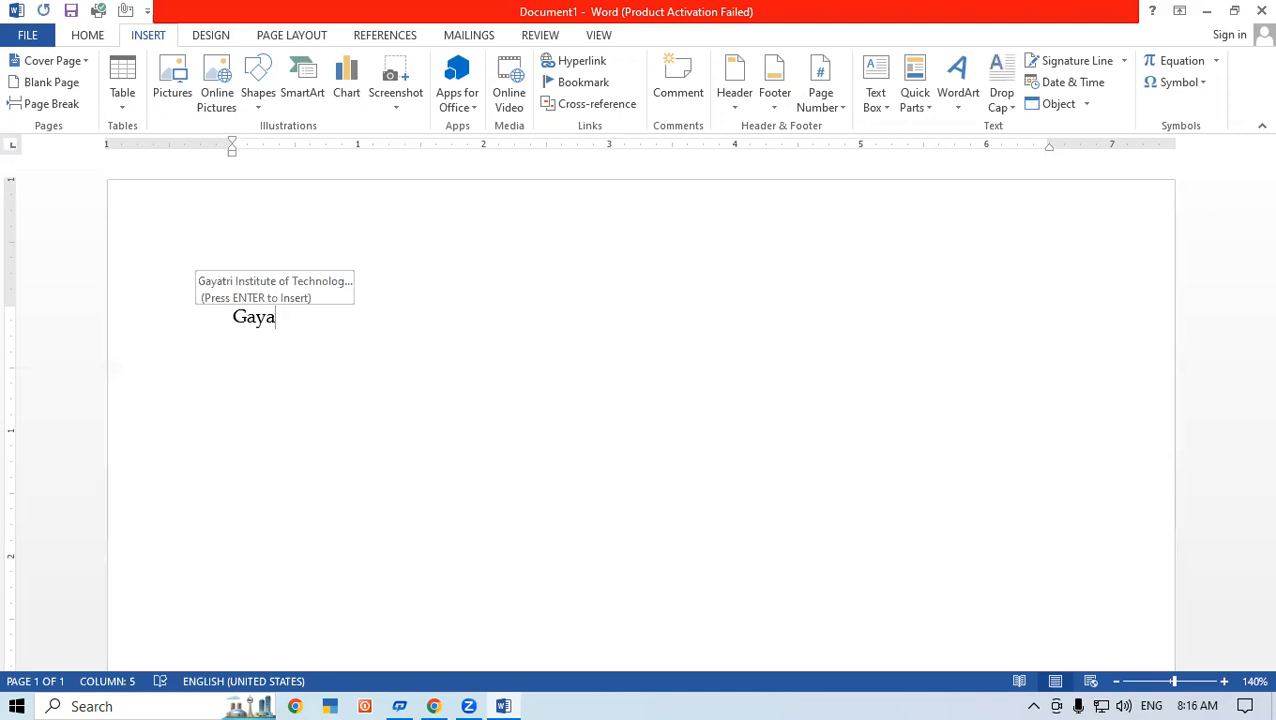
{"action": "key", "text": "Return"}
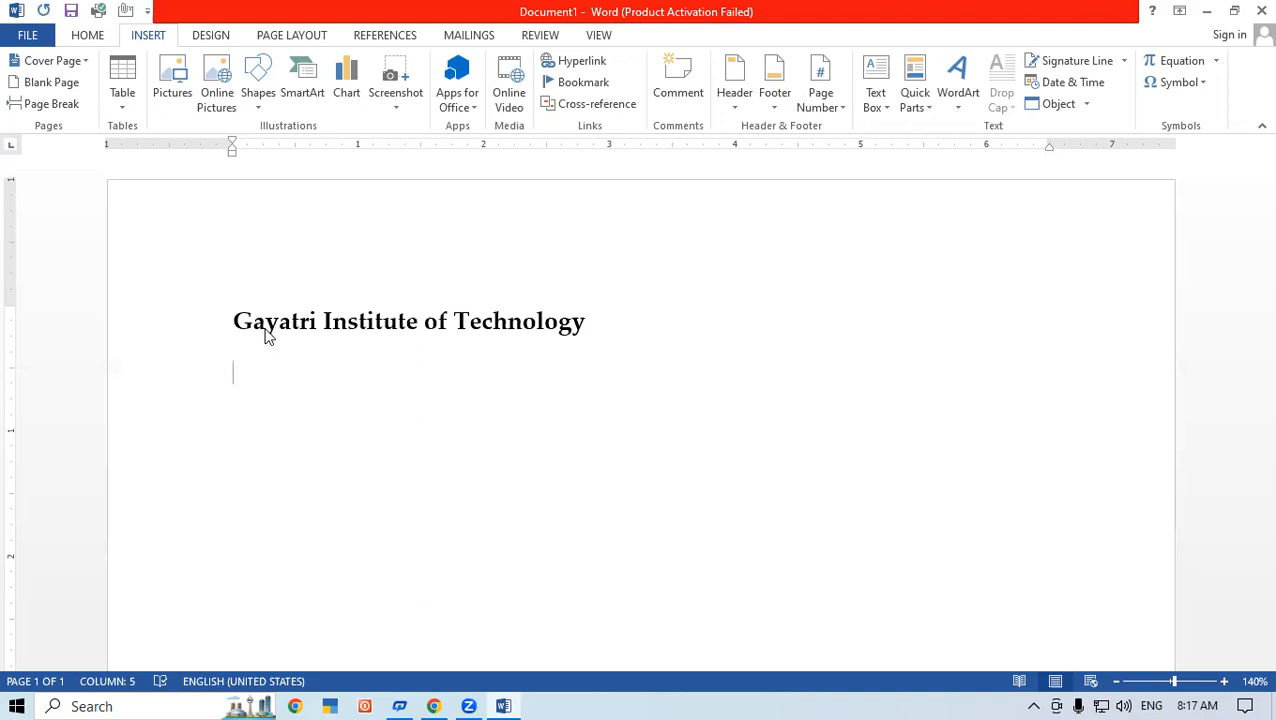
{"action": "key", "text": "ctrl+z"}
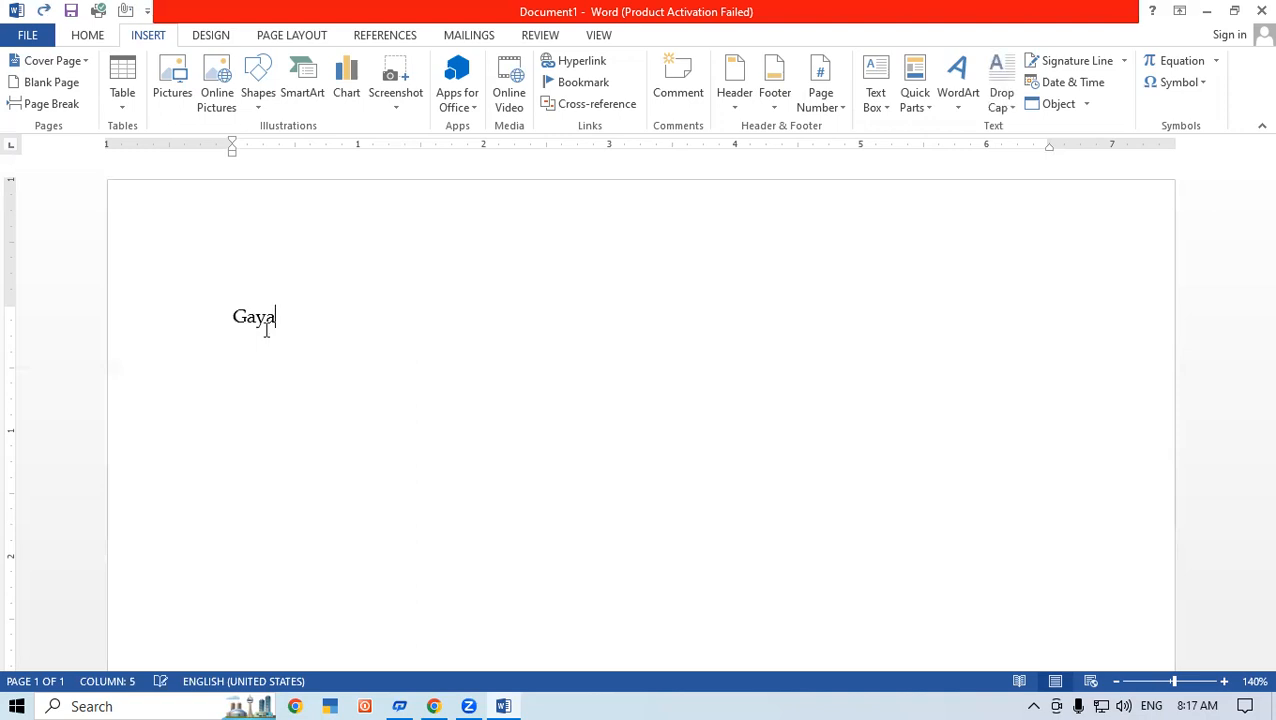
{"action": "key", "text": "BackSpace"}
{"action": "key", "text": "BackSpace"}
{"action": "key", "text": "BackSpace"}
{"action": "key", "text": "BackSpace"}
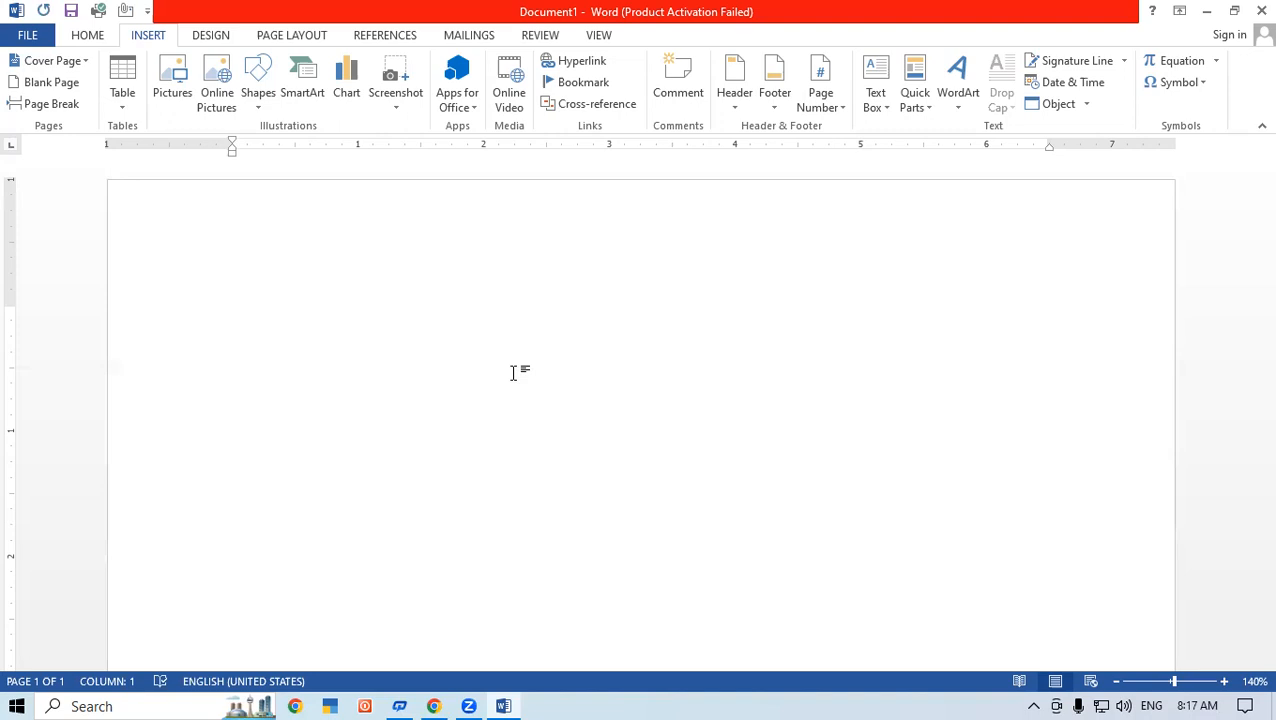
Step: Enter the company name "Gayatri Computer Pvt.Ltd" on the first line of the document
{"action": "type", "text": "Gayat"}
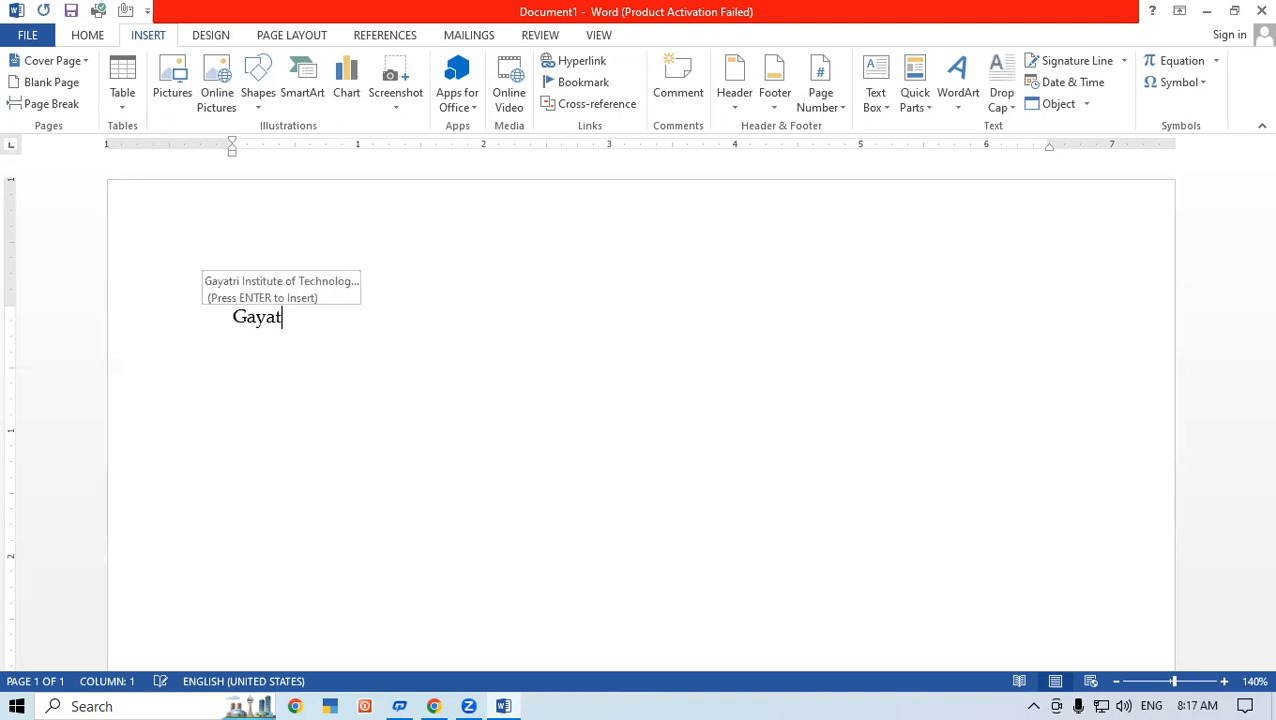
{"action": "type", "text": "ri Com"}
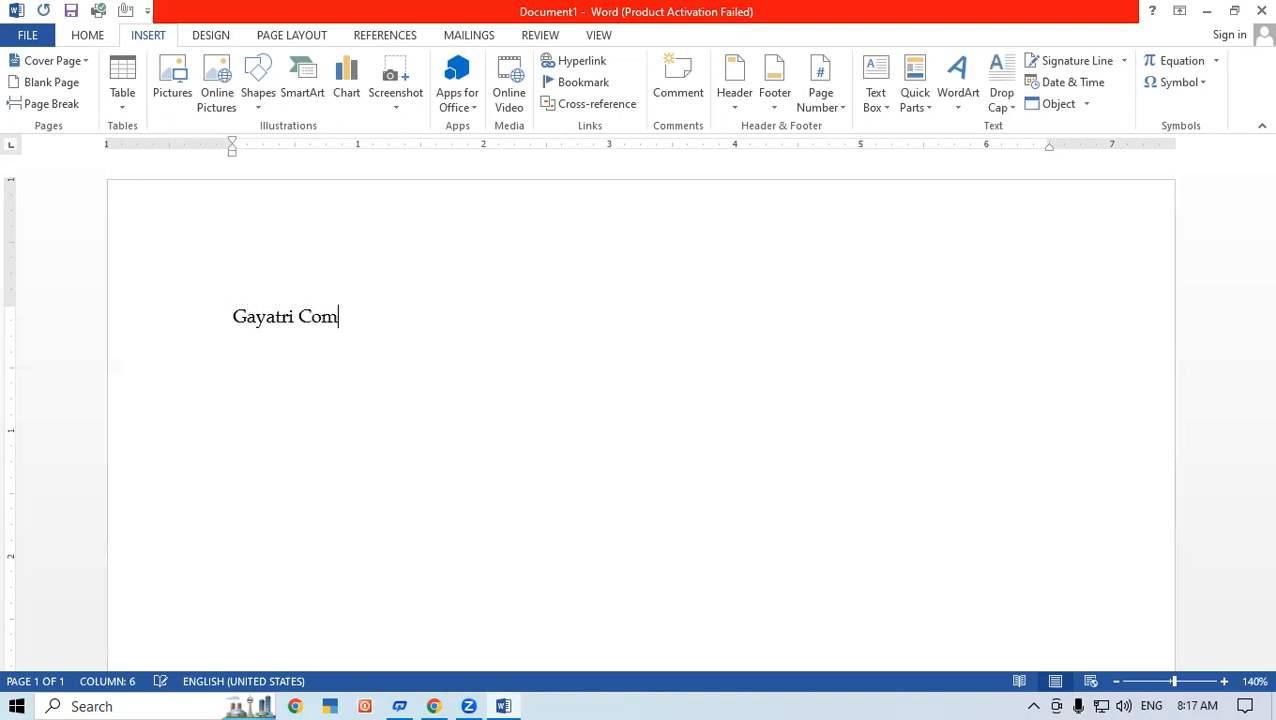
{"action": "type", "text": "uter"}
{"action": "key", "text": "BackSpace"}
{"action": "key", "text": "BackSpace"}
{"action": "key", "text": "BackSpace"}
{"action": "key", "text": "BackSpace"}
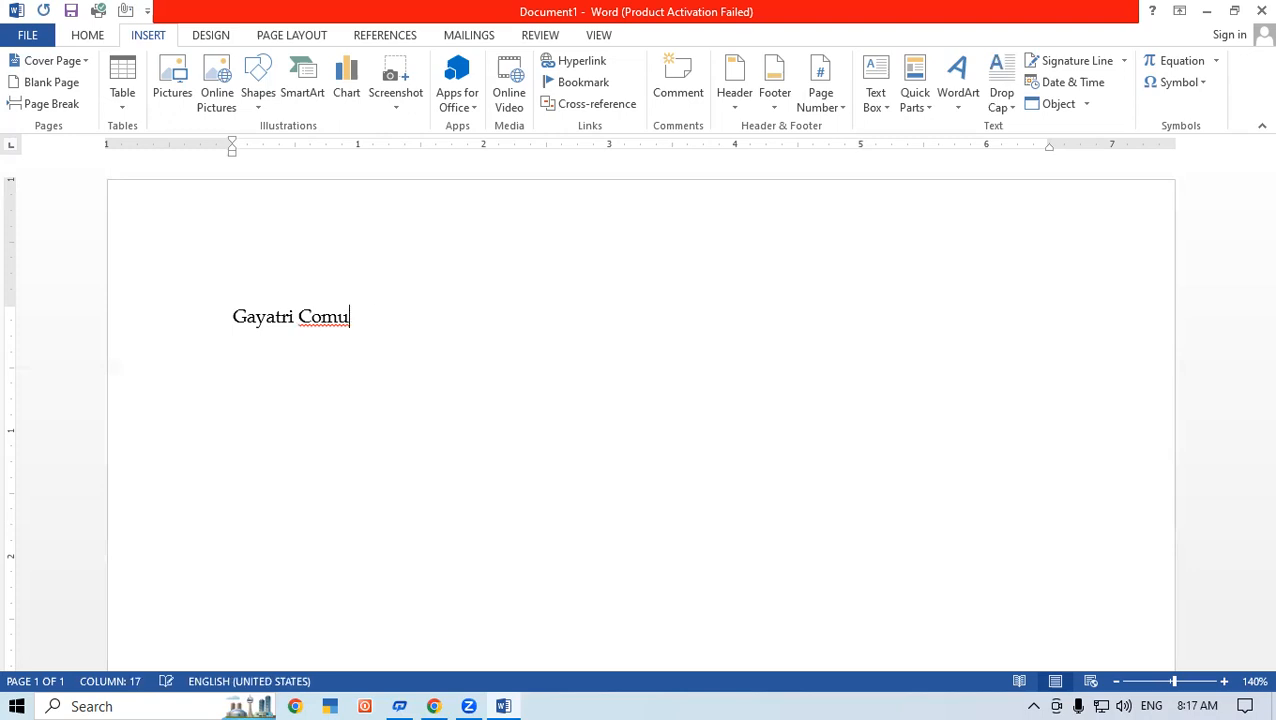
{"action": "type", "text": "puter Pvt."}
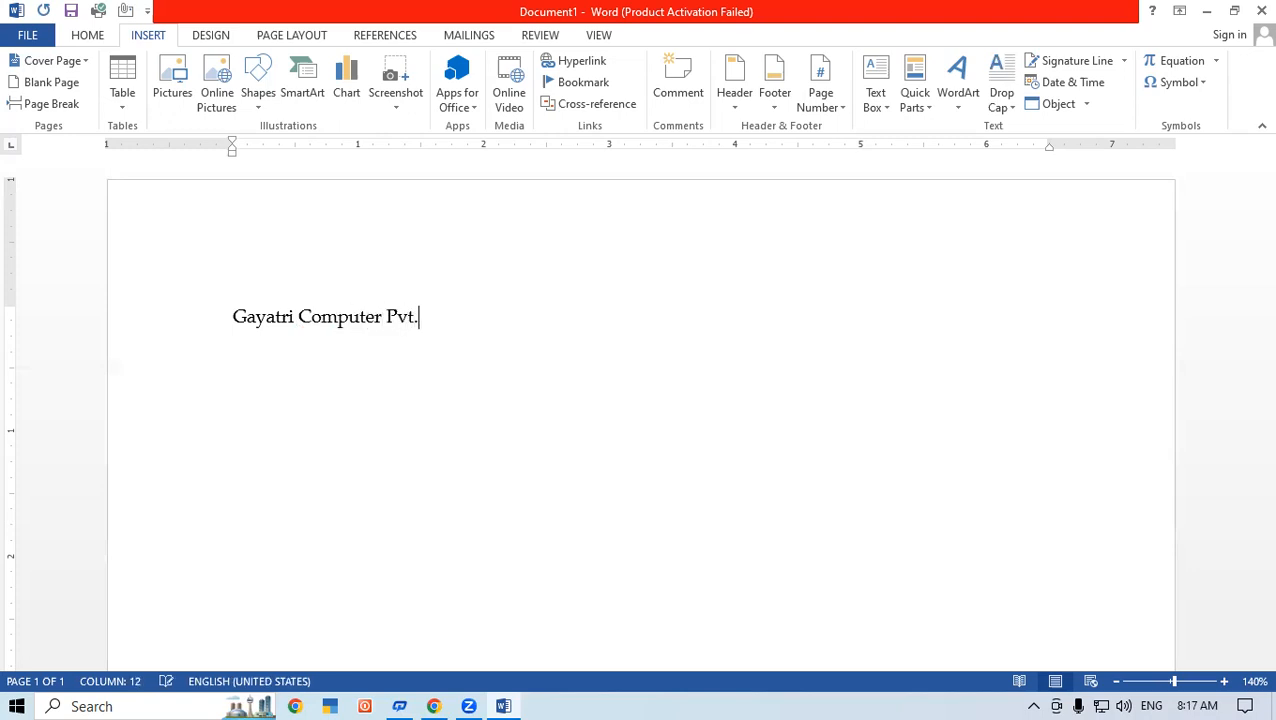
{"action": "type", "text": "Ltd"}
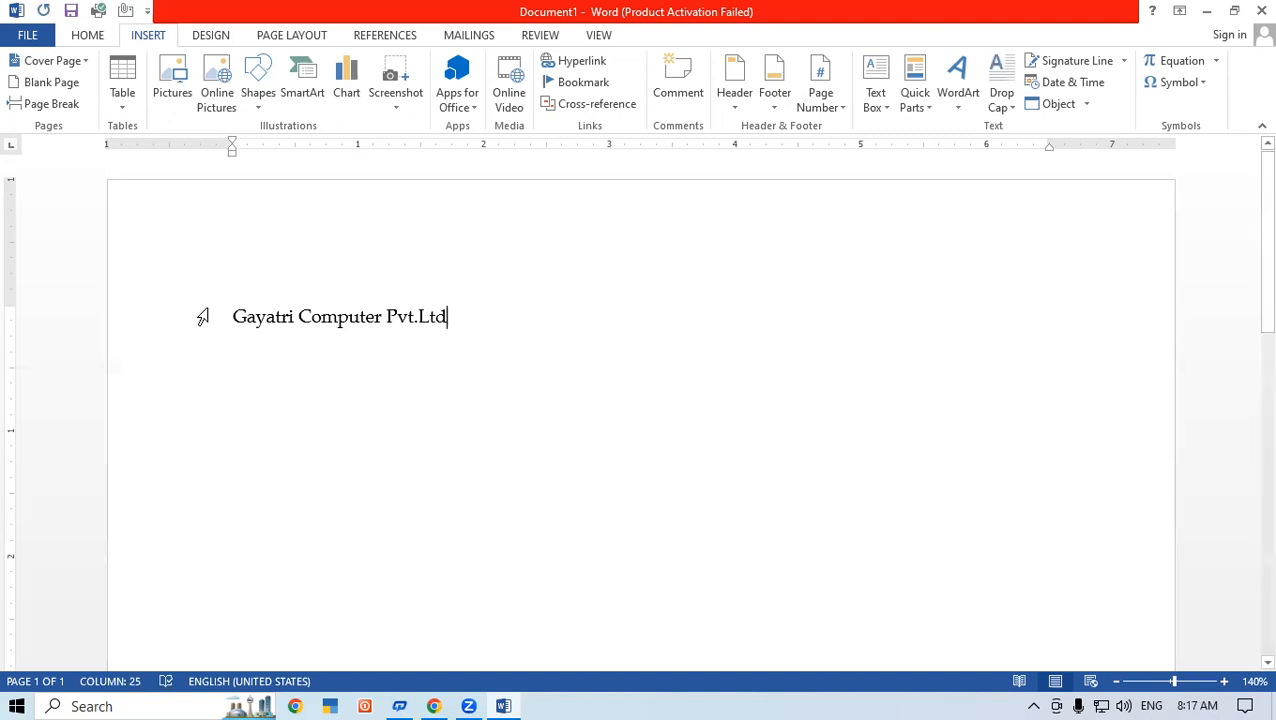
Step: Save the "Gayatri Computer Pvt.Ltd" line to the AutoText gallery under the name GIT
{"action": "left_click_drag", "start_coordinate": [231, 316], "coordinate": [481, 313]}
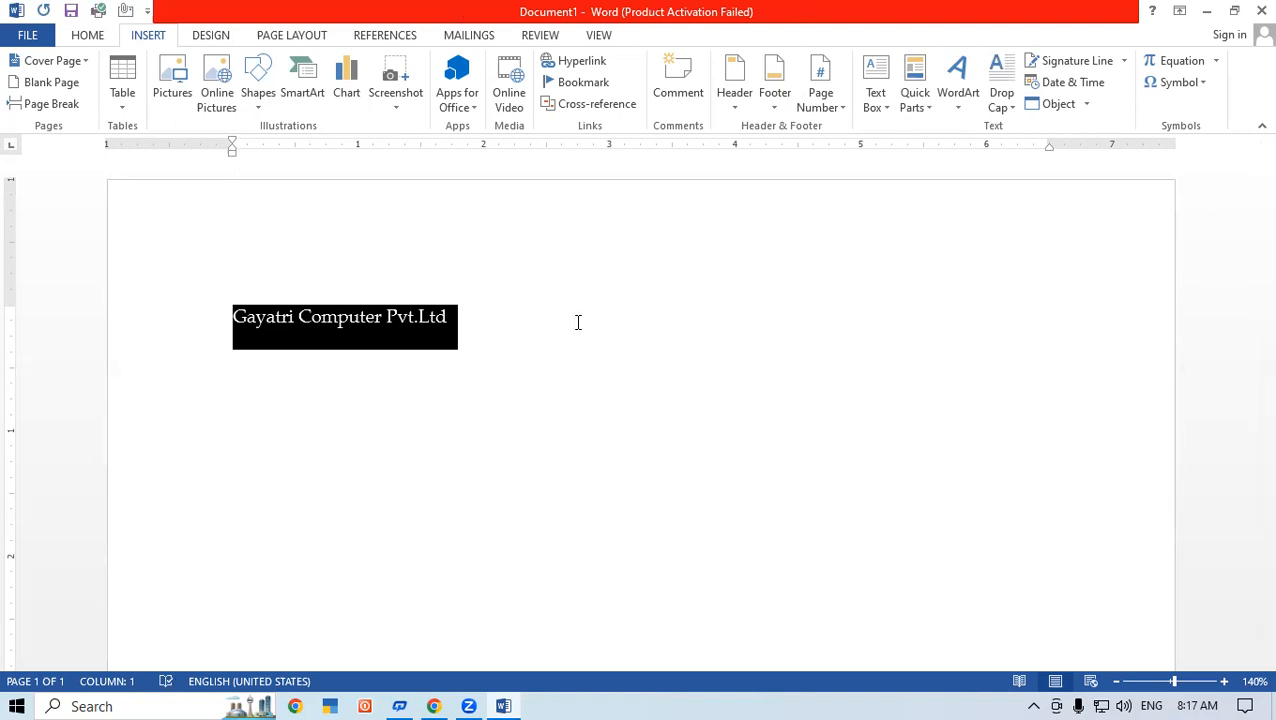
{"action": "left_click", "coordinate": [916, 106]}
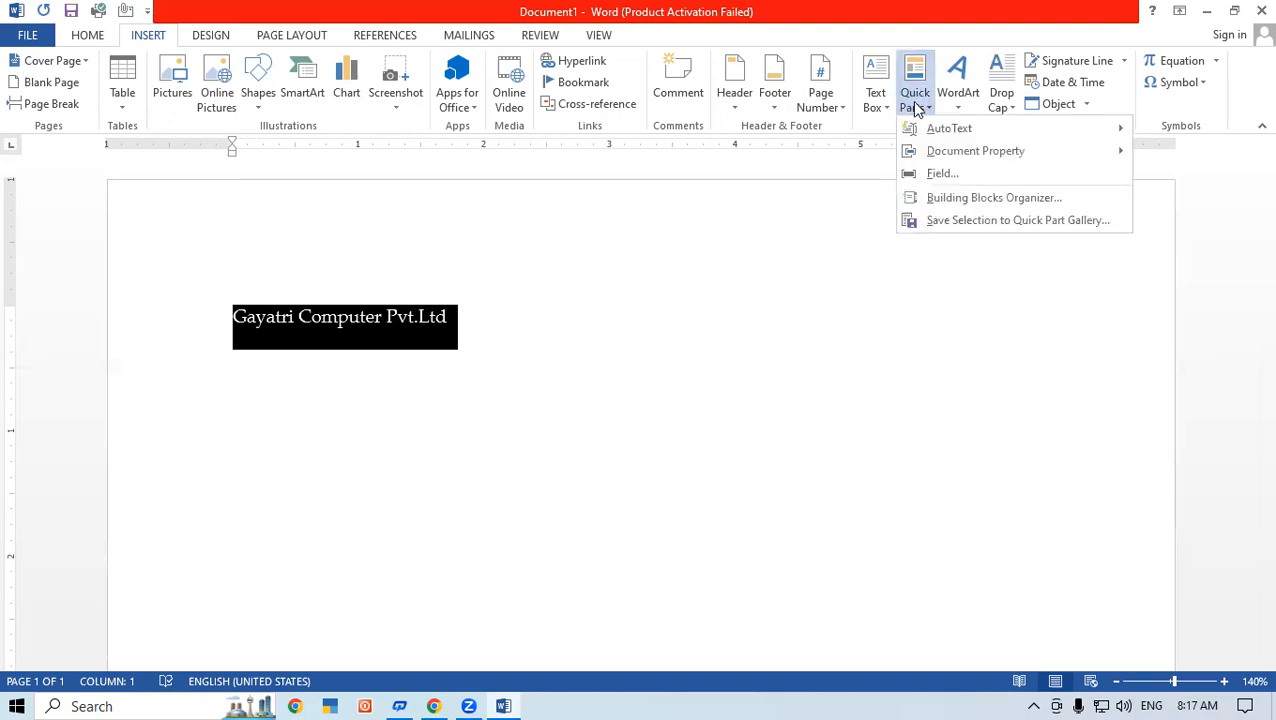
{"action": "mouse_move", "coordinate": [945, 133]}
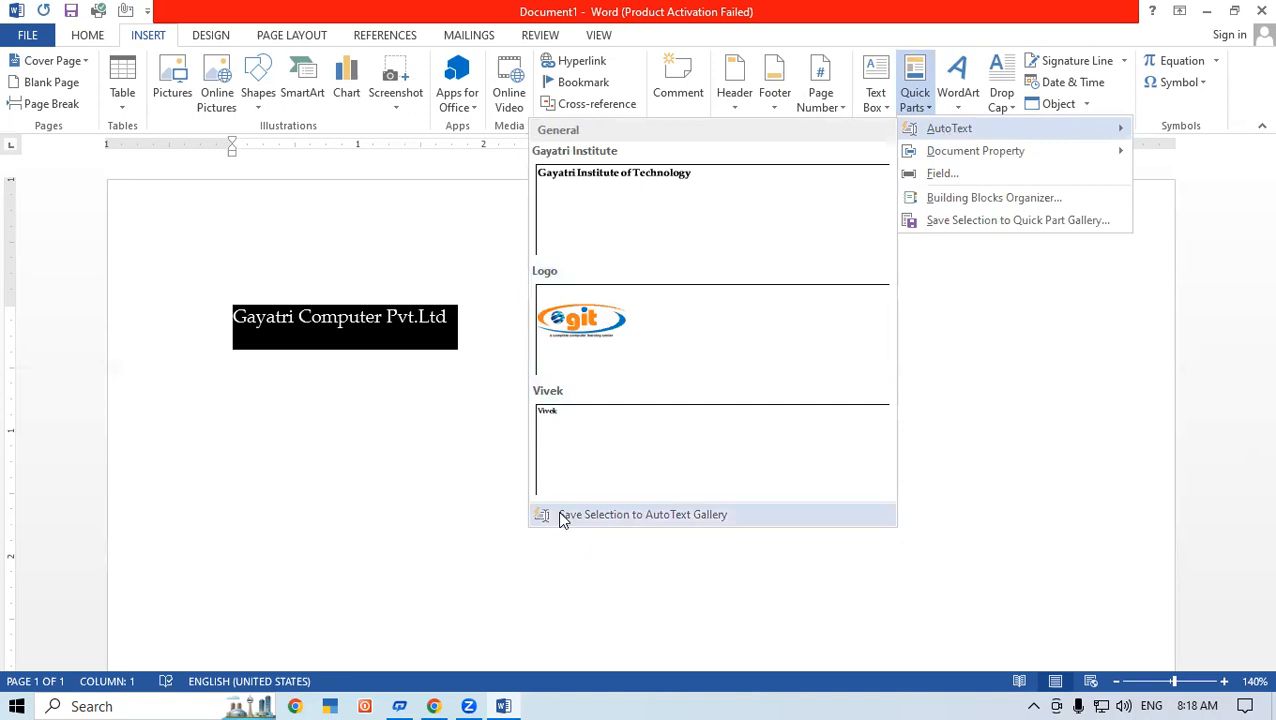
{"action": "left_click", "coordinate": [719, 516]}
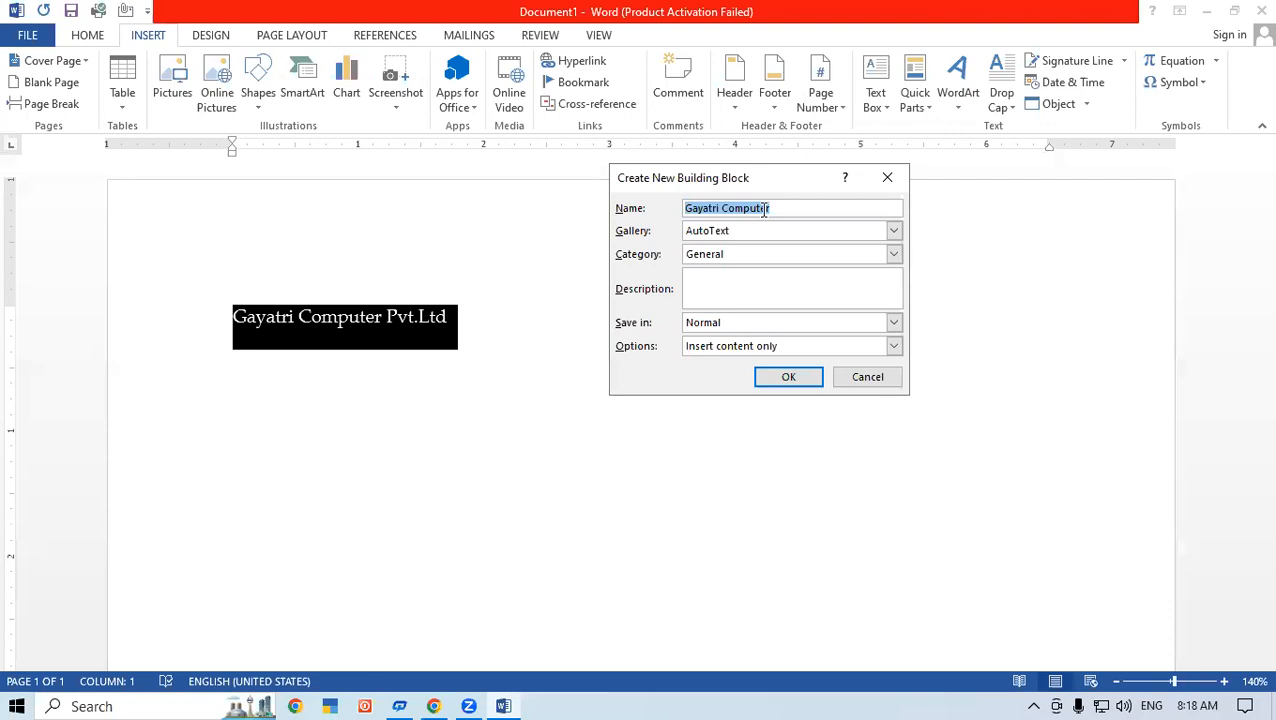
{"action": "type", "text": "GIT"}
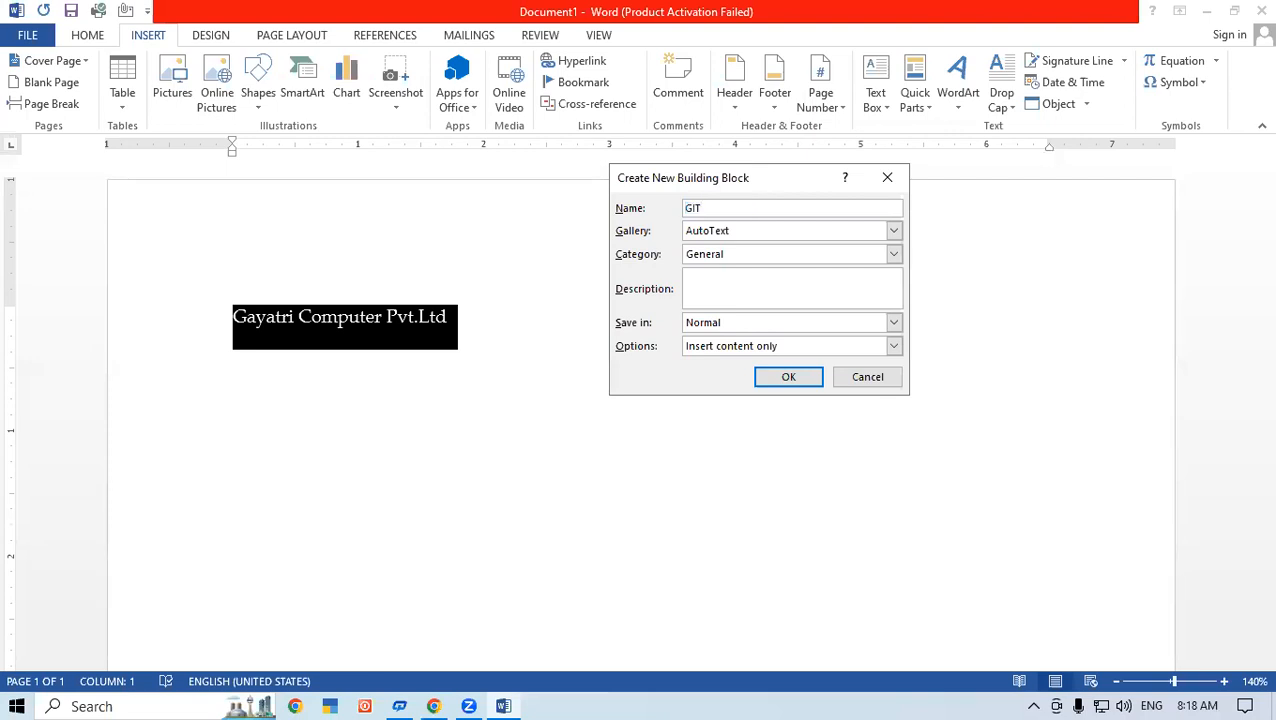
{"action": "left_click", "coordinate": [790, 377]}
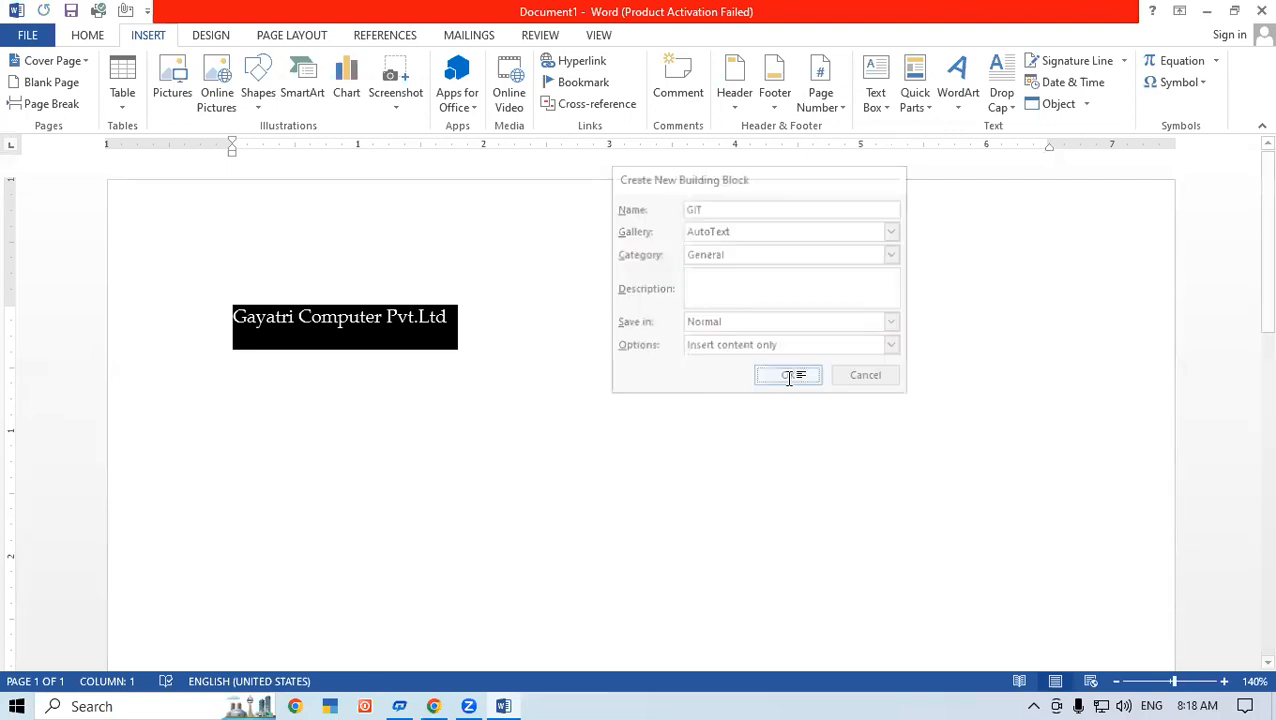
Step: Insert the GIT AutoText entry by its name two lines below the company name, and again from the AutoText gallery on the following line
{"action": "left_click", "coordinate": [469, 313]}
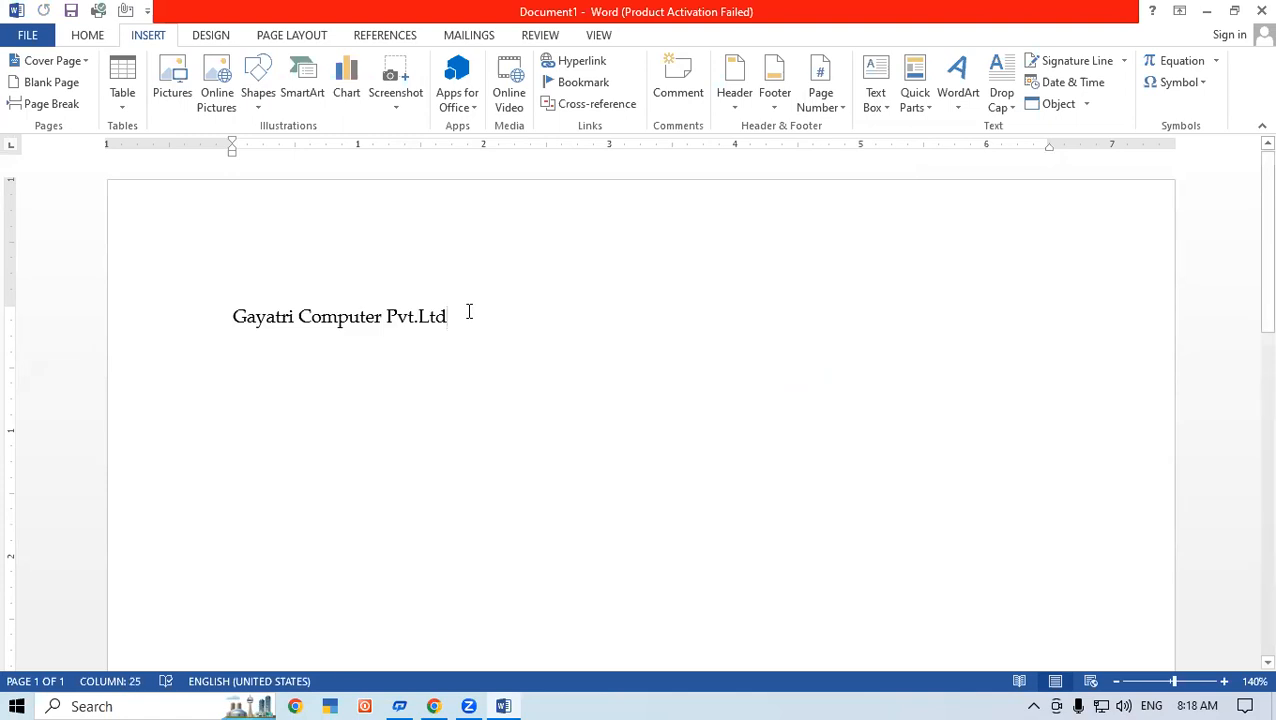
{"action": "key", "text": "Return"}
{"action": "key", "text": "Return"}
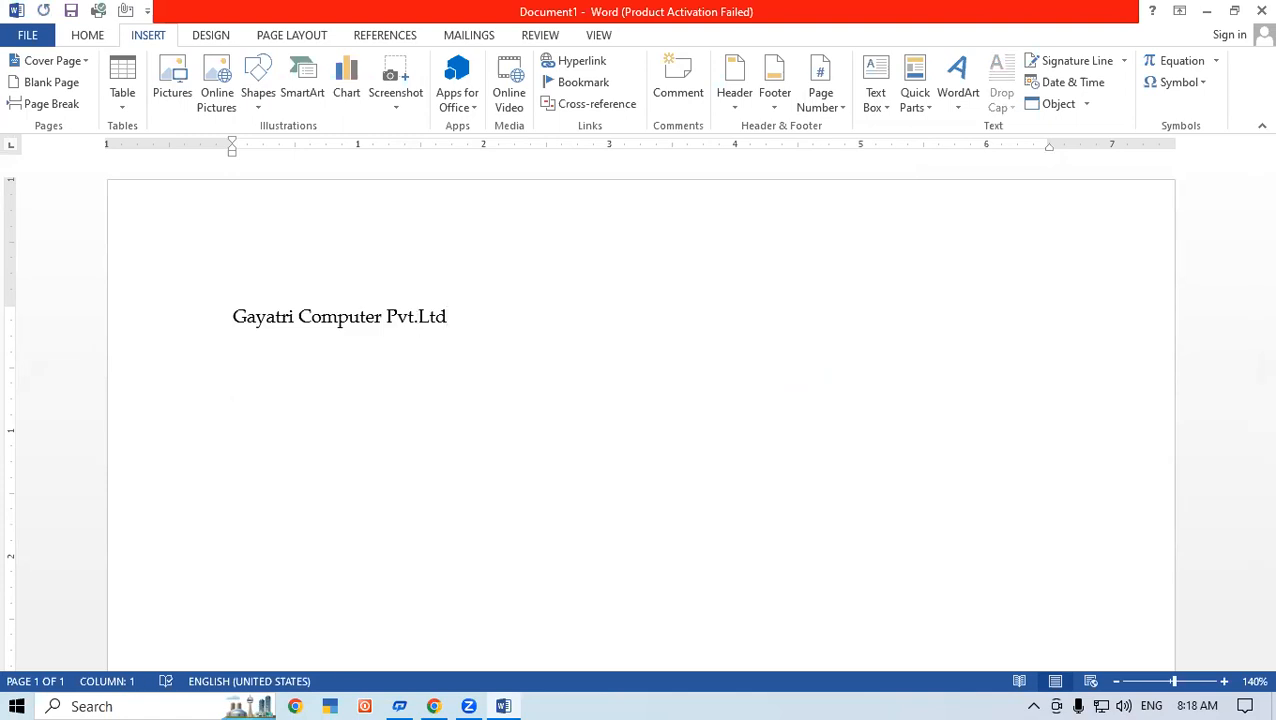
{"action": "type", "text": "GI"}
{"action": "key", "text": "Return"}
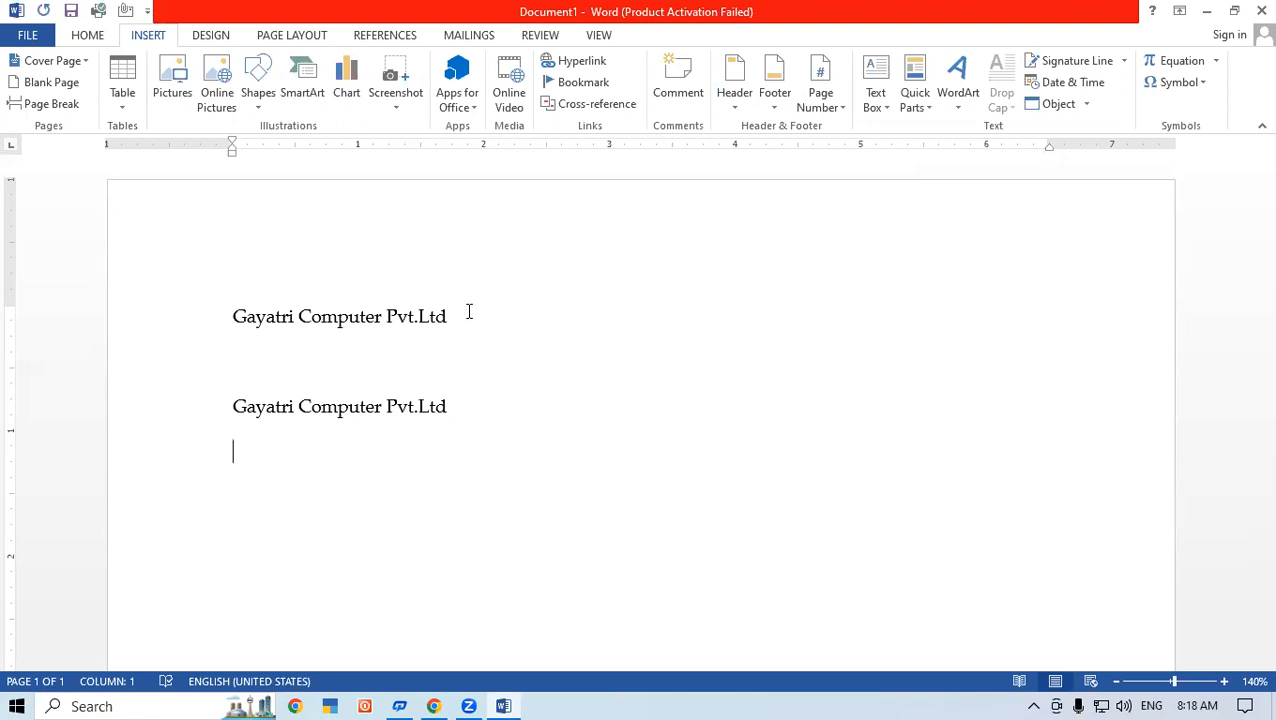
{"action": "left_click", "coordinate": [913, 100]}
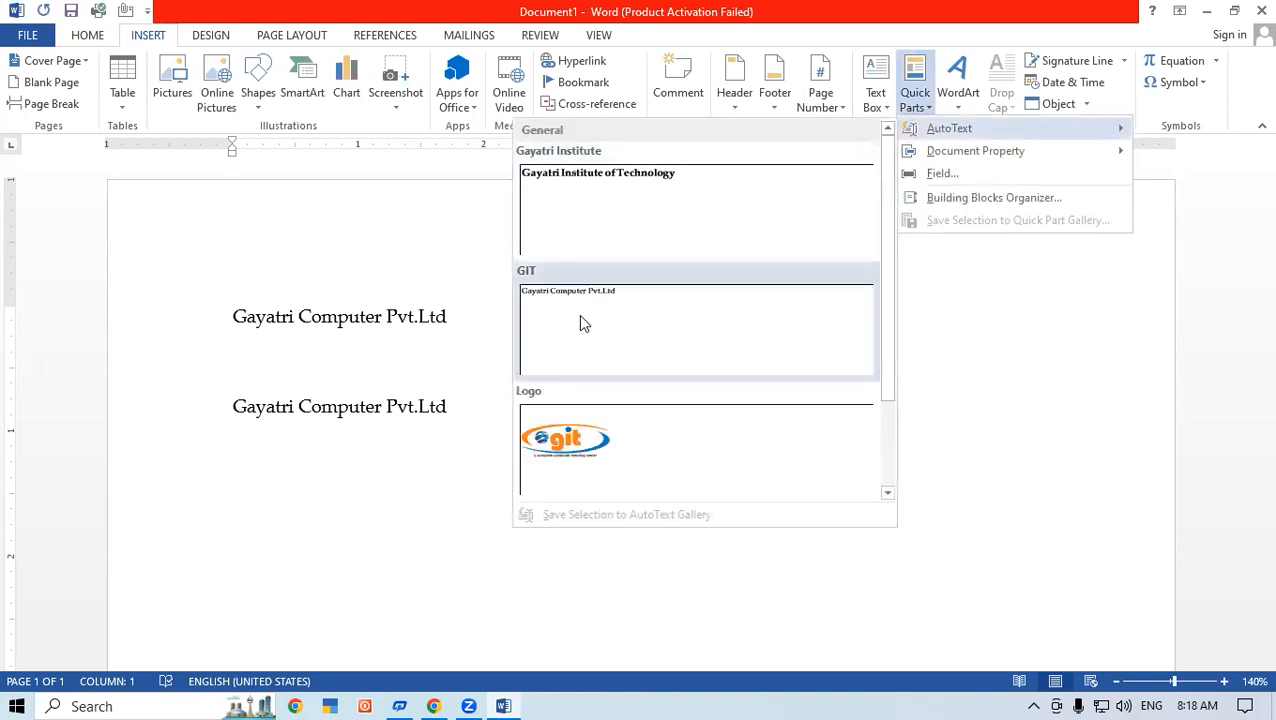
{"action": "left_click", "coordinate": [581, 316]}
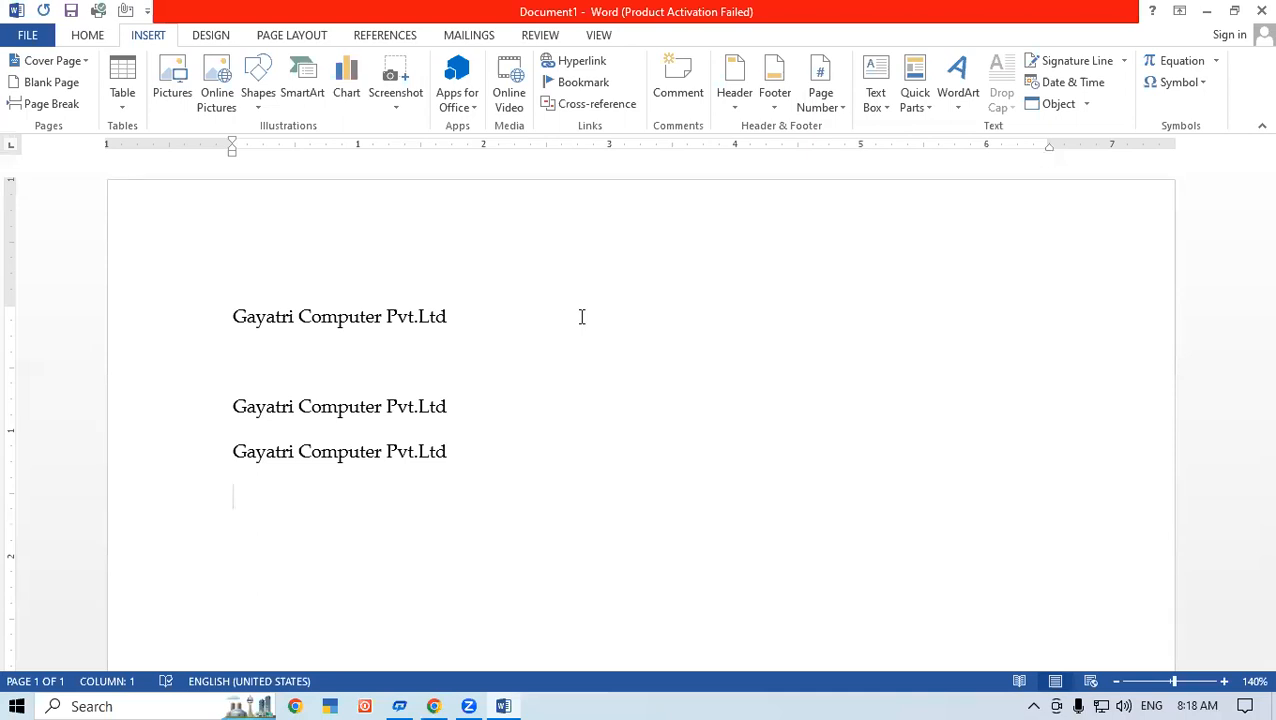
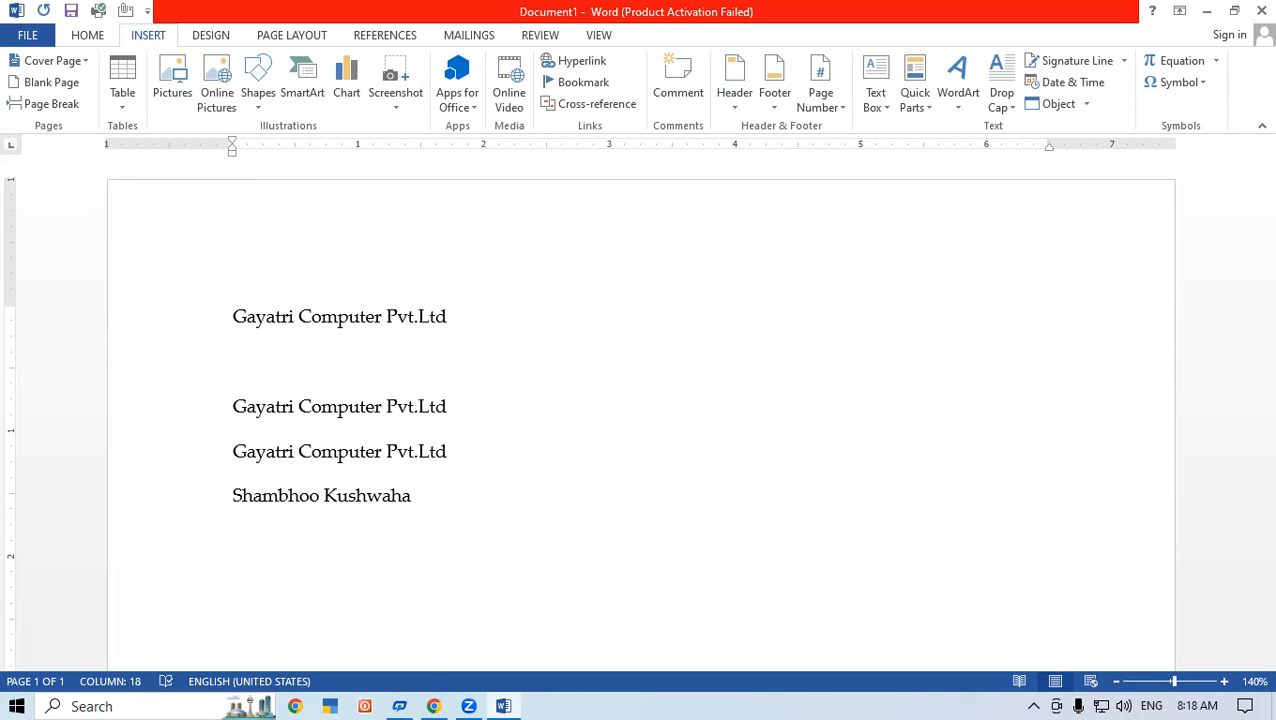
Step: Enter a person's full name on the next line and save it to the AutoText gallery under the suggested name
{"action": "left_click_drag", "start_coordinate": [230, 498], "coordinate": [501, 498]}
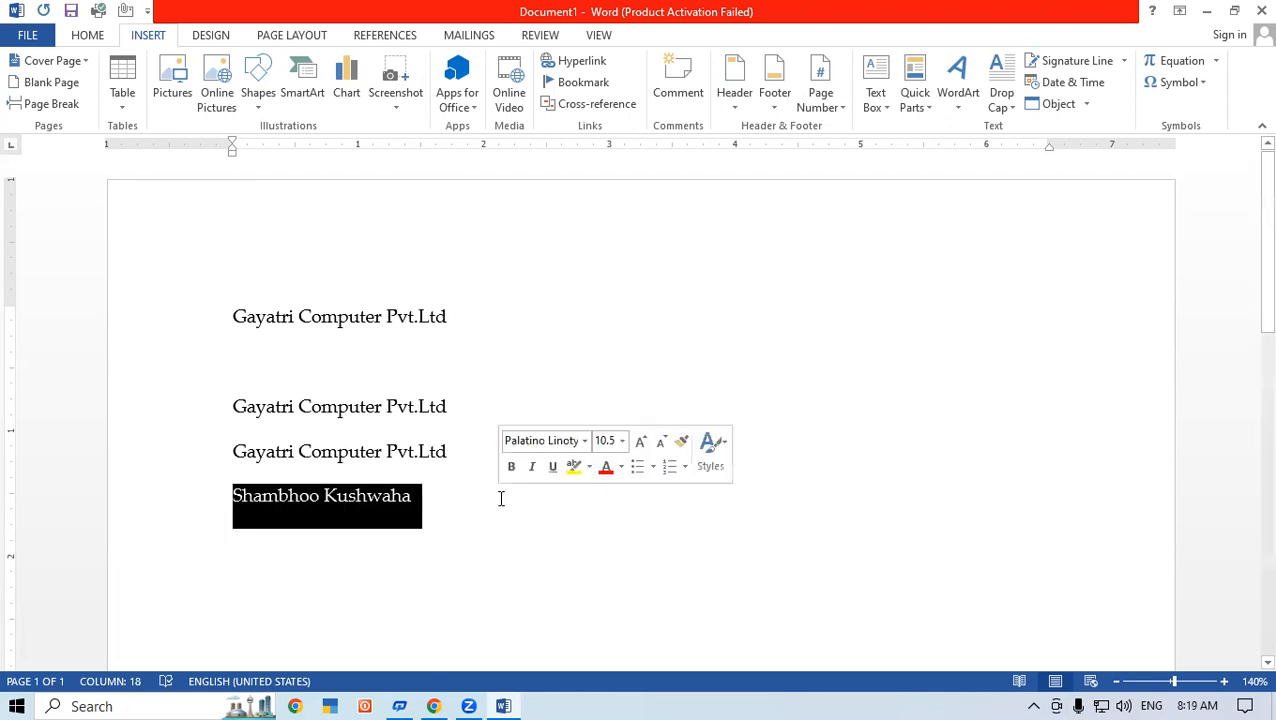
{"action": "left_click", "coordinate": [921, 106]}
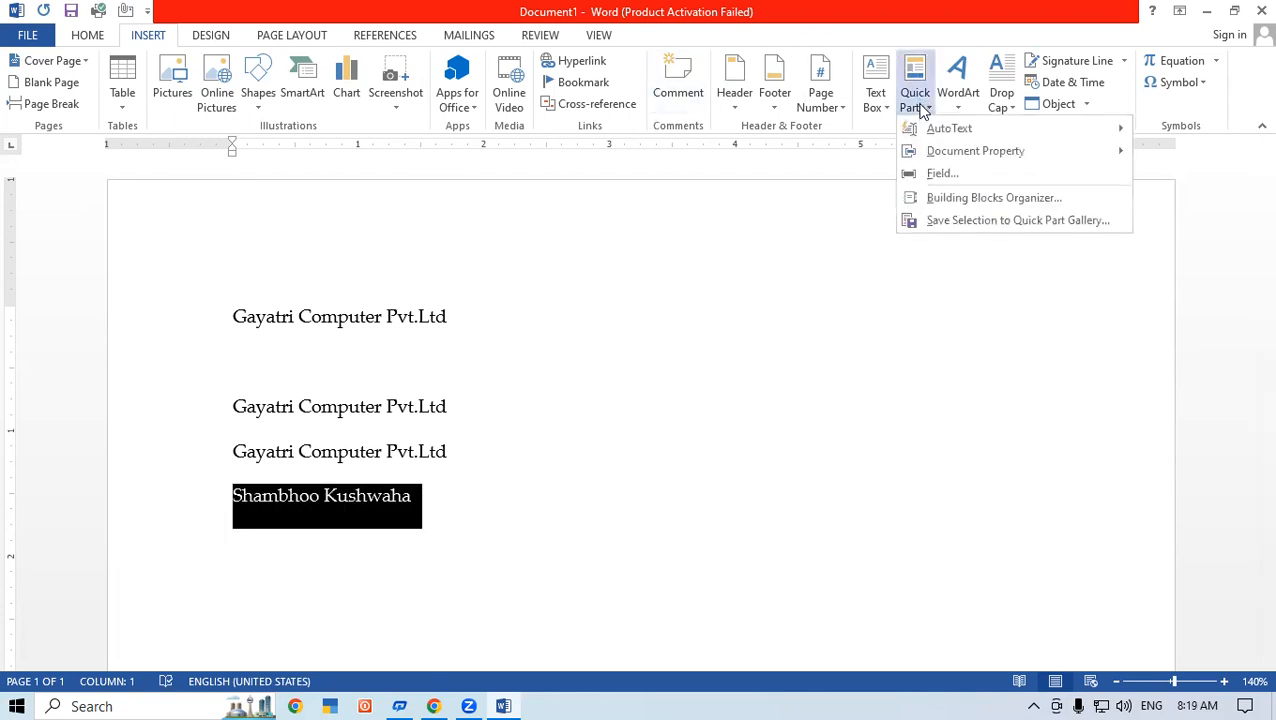
{"action": "mouse_move", "coordinate": [955, 133]}
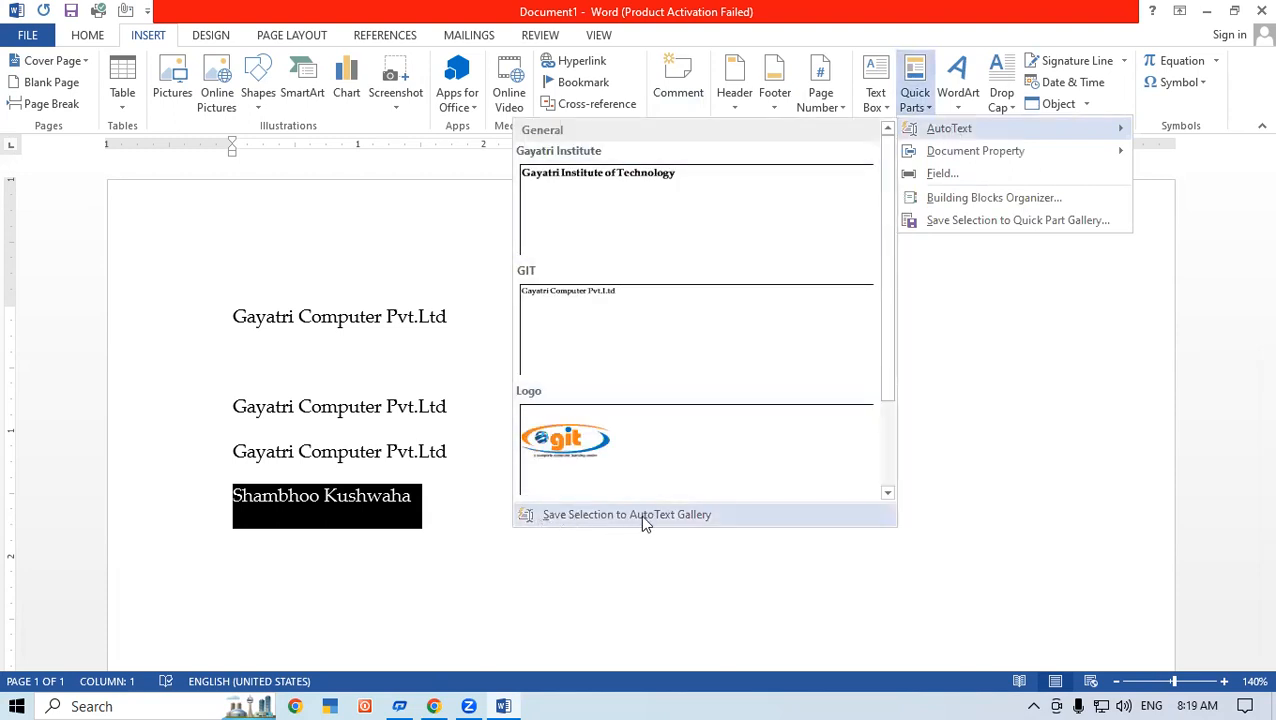
{"action": "left_click", "coordinate": [698, 517]}
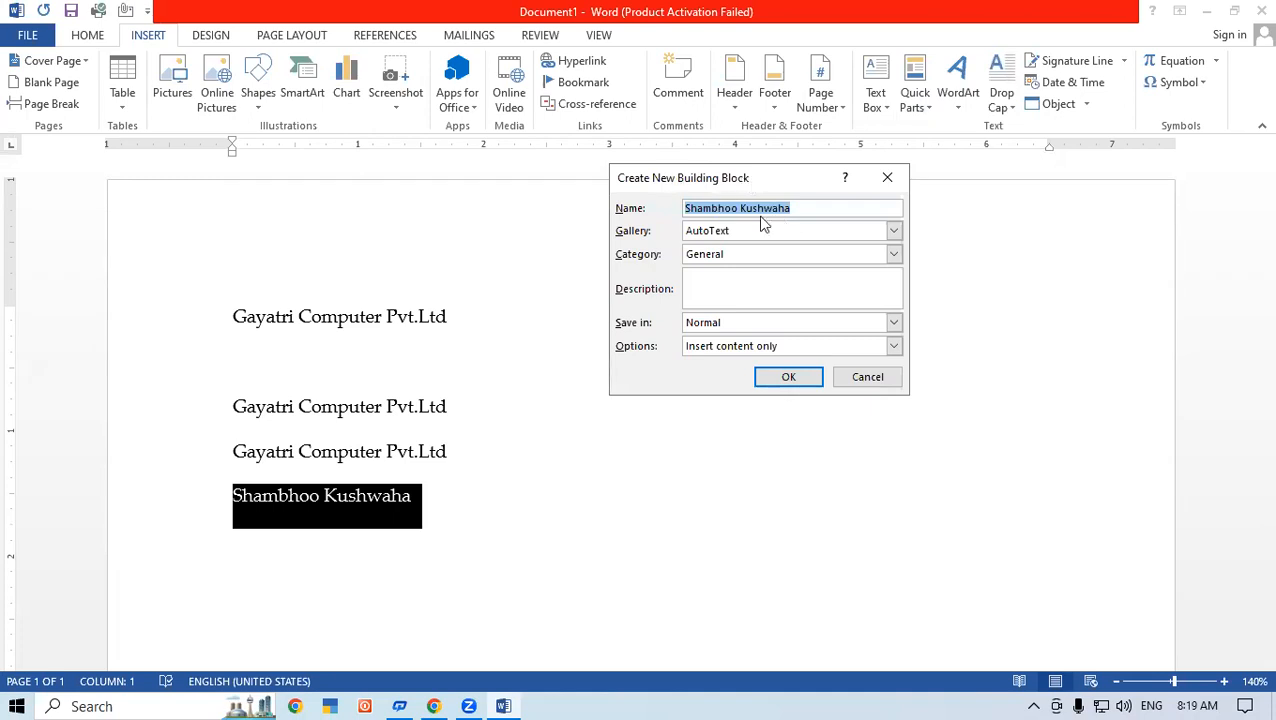
{"action": "left_click", "coordinate": [799, 382]}
{"action": "left_click", "coordinate": [457, 523]}
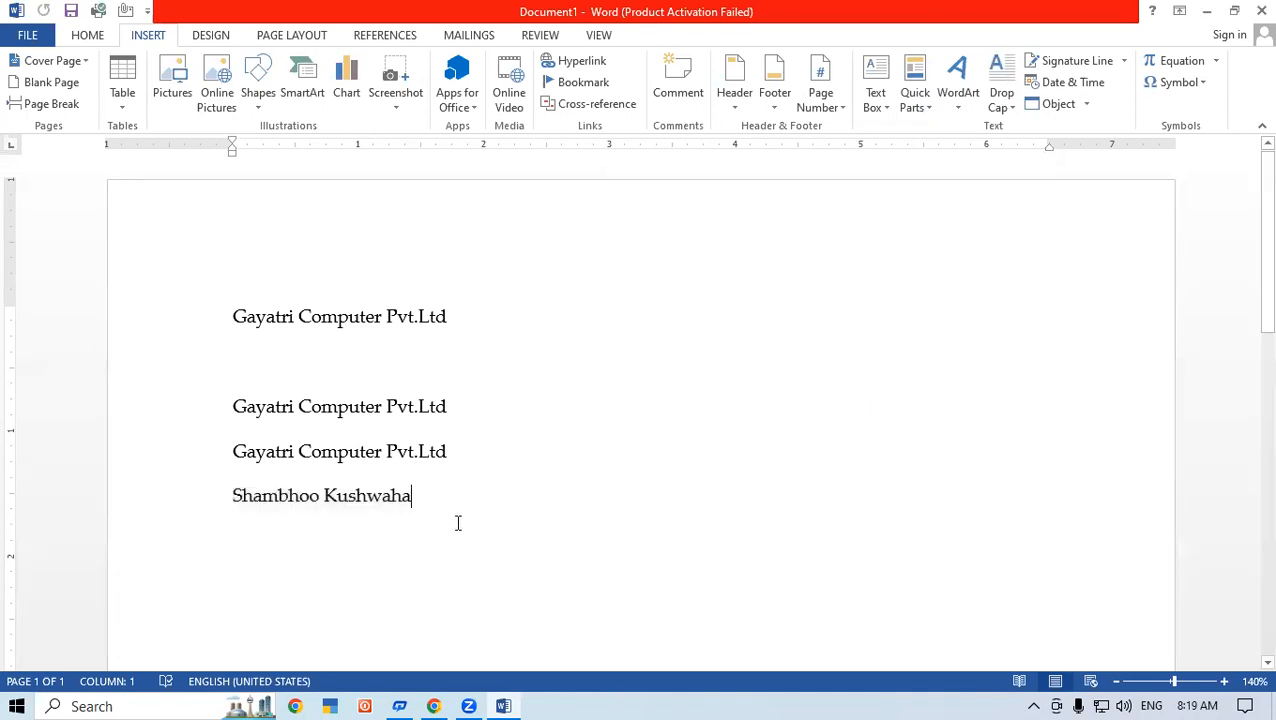
Step: Create a new blank document and enter the person's full name on its first line
{"action": "key", "text": "ctrl+n"}
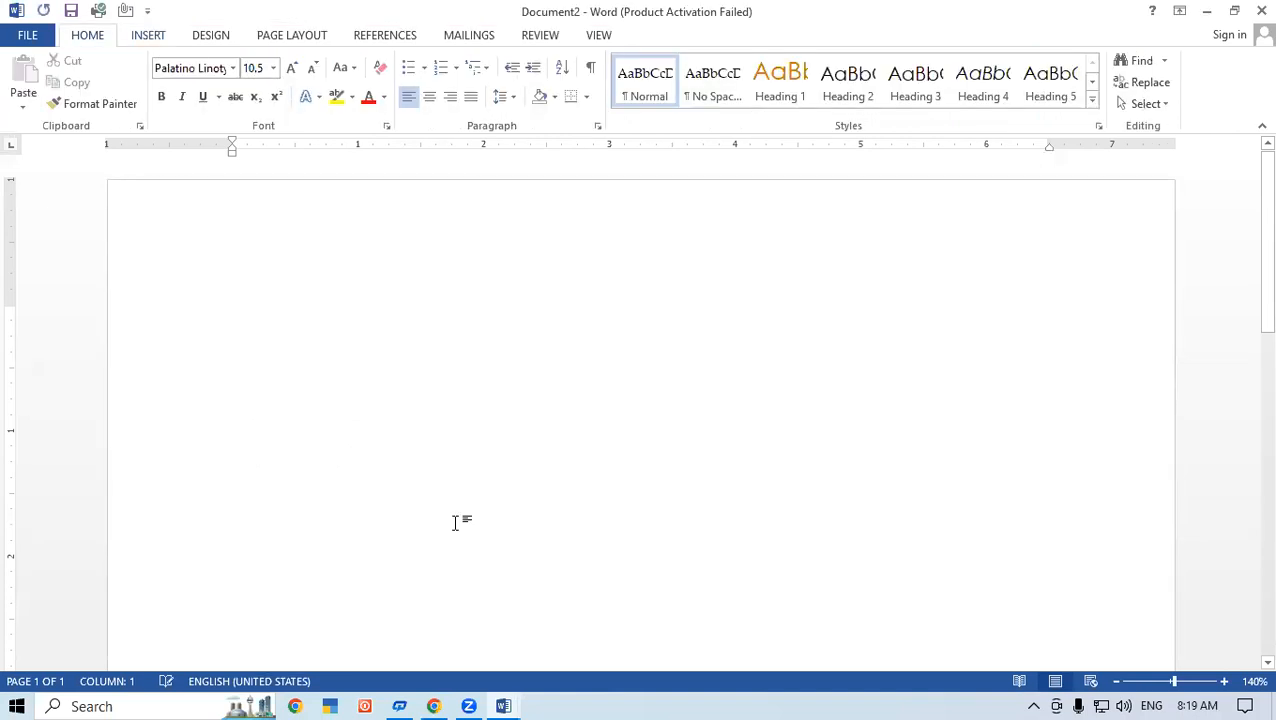
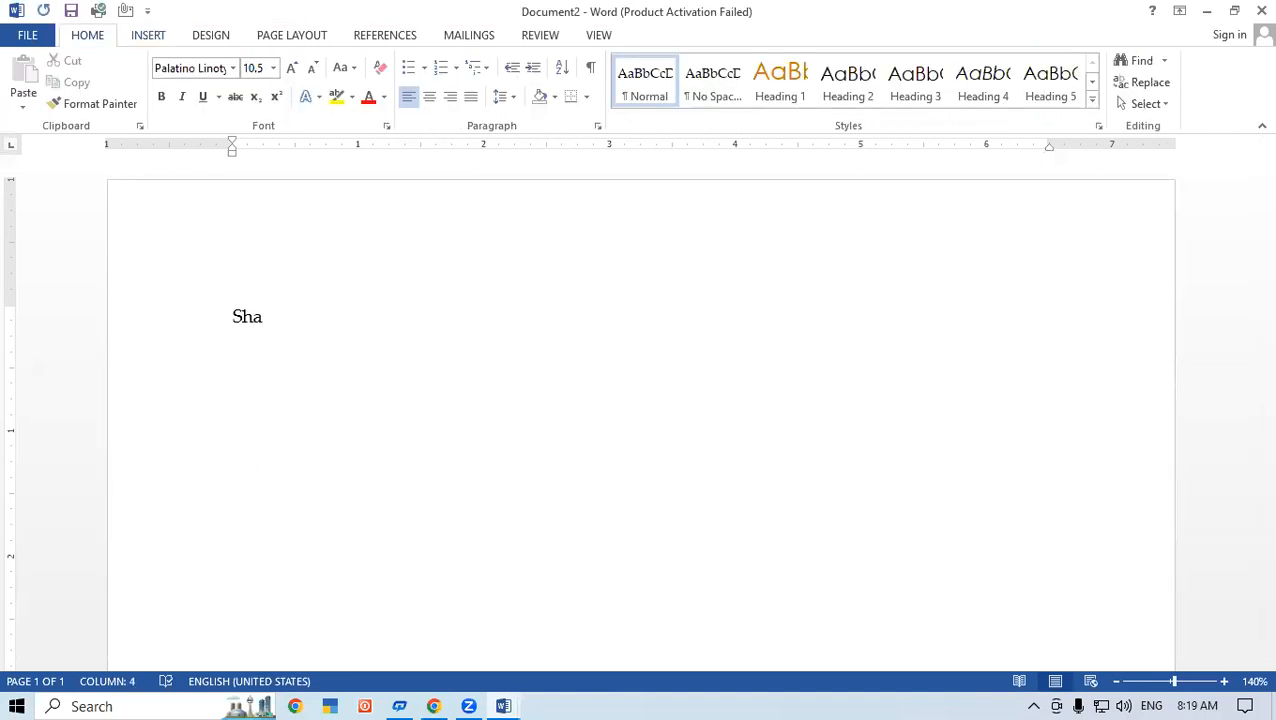
{"action": "key", "text": "Return"}
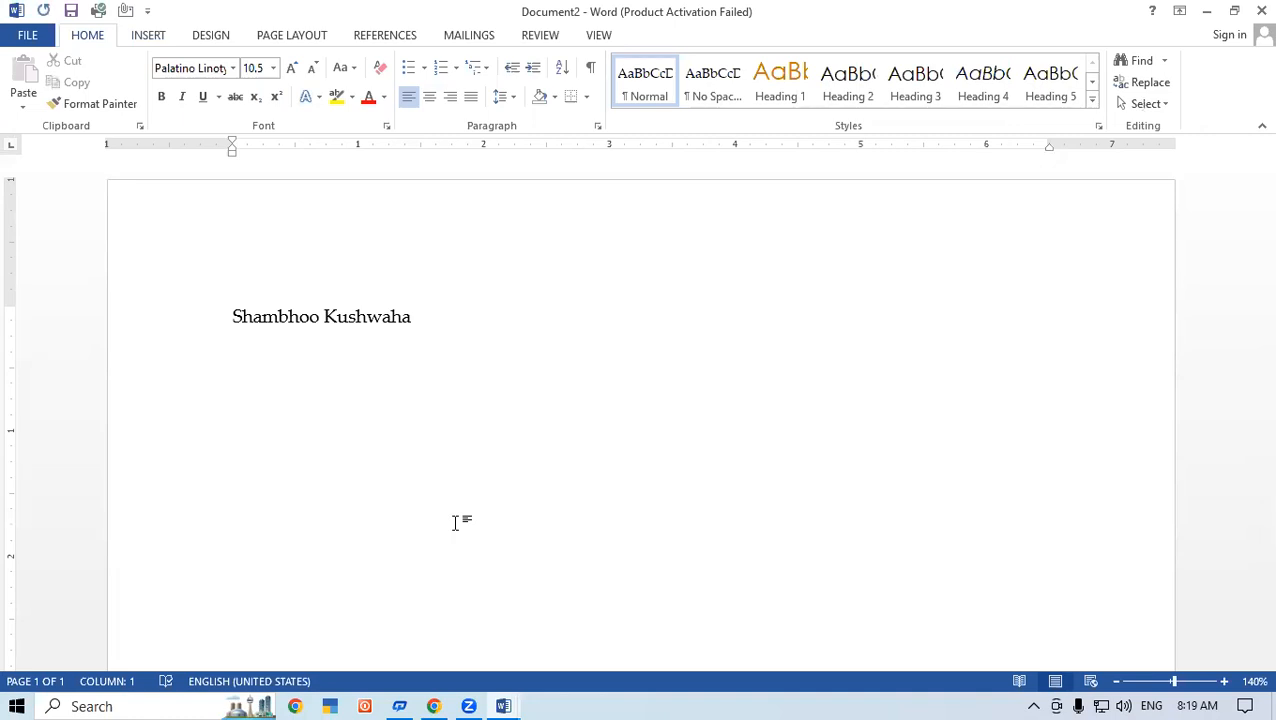
Step: Insert the person's full name on the second line from its AutoText suggestion, and start a new line
{"action": "key", "text": "F3"}
{"action": "type", "text": "Shamb"}
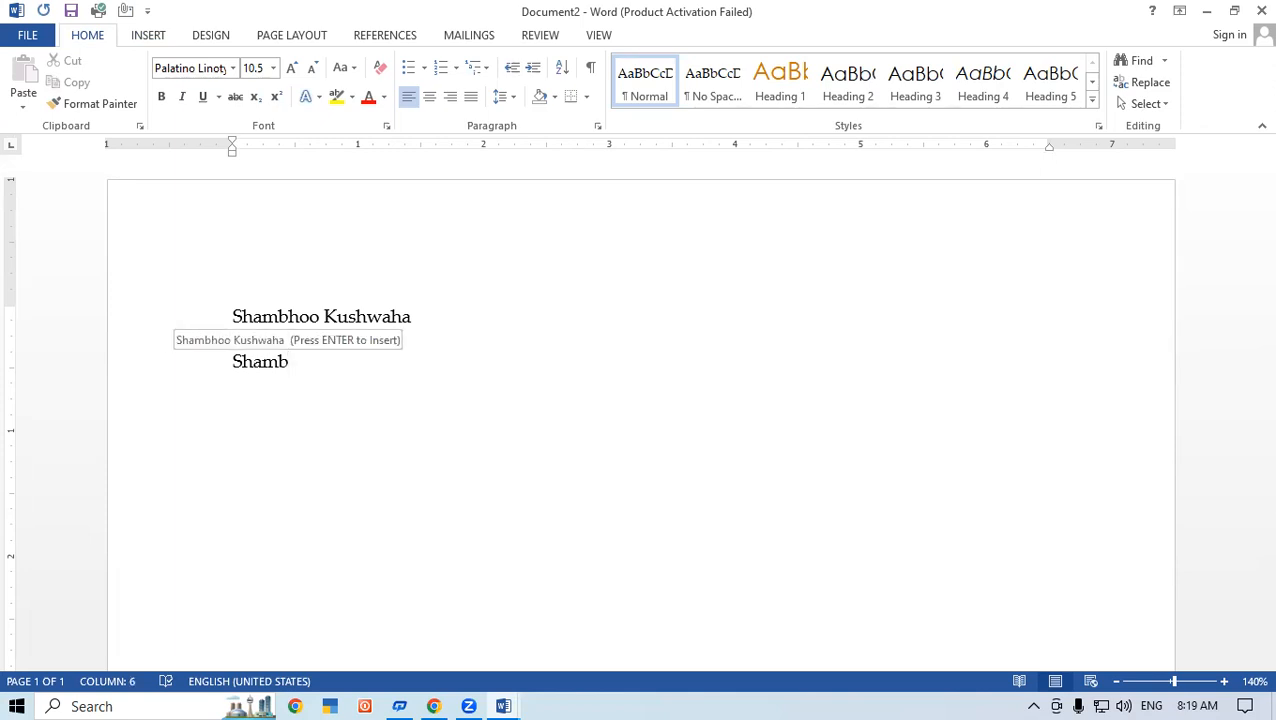
{"action": "key", "text": "Return"}
{"action": "key", "text": "Return"}
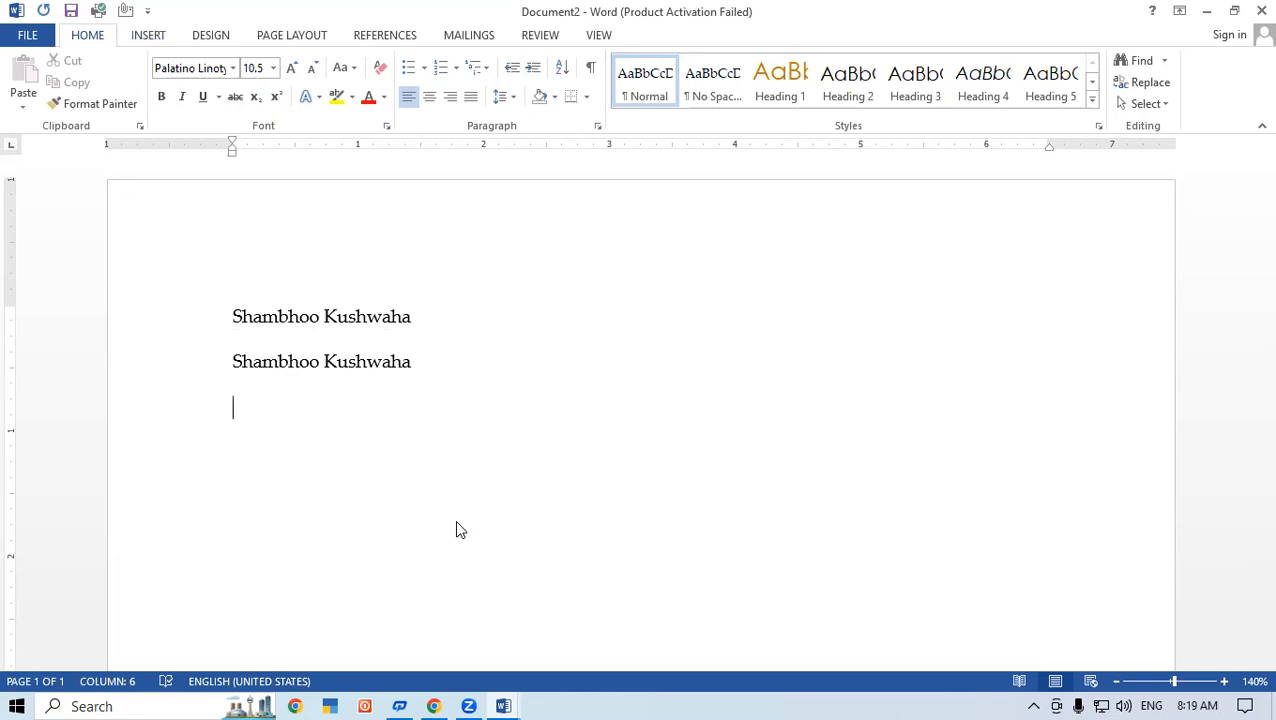
Step: Insert the git logo picture named download from the Desktop folder below the two name lines
{"action": "left_click", "coordinate": [148, 37]}
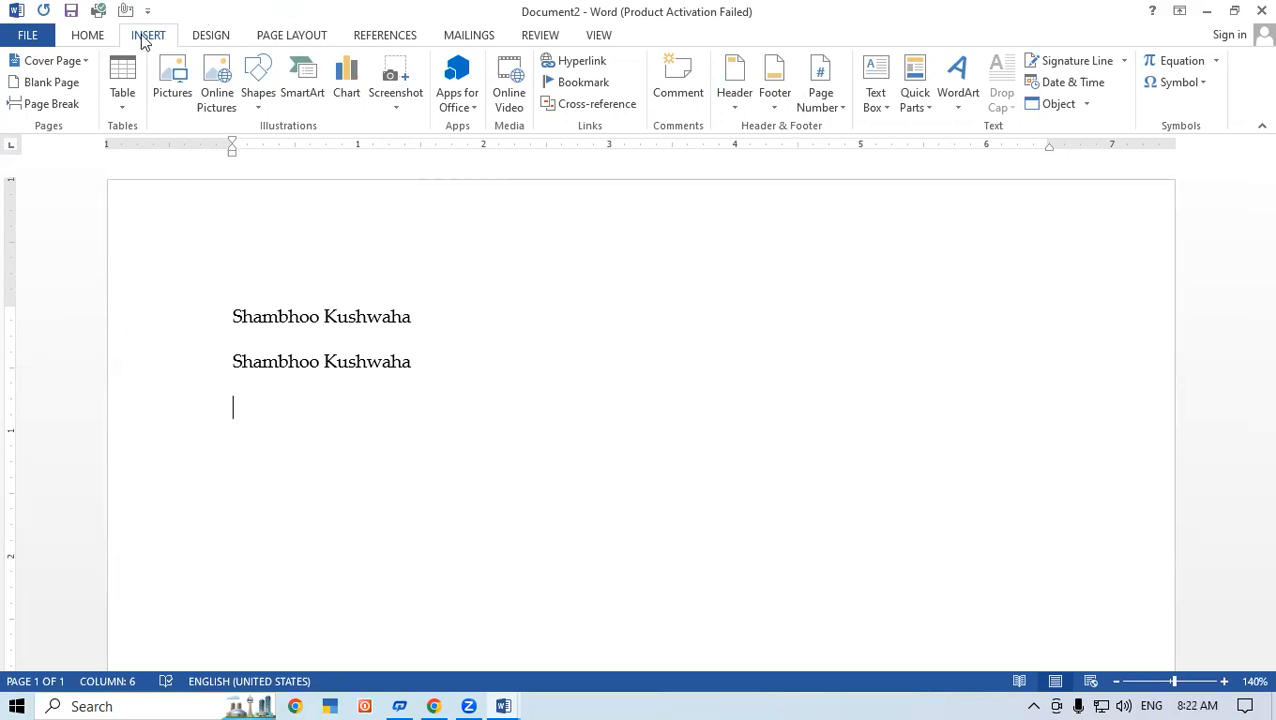
{"action": "left_click", "coordinate": [158, 75]}
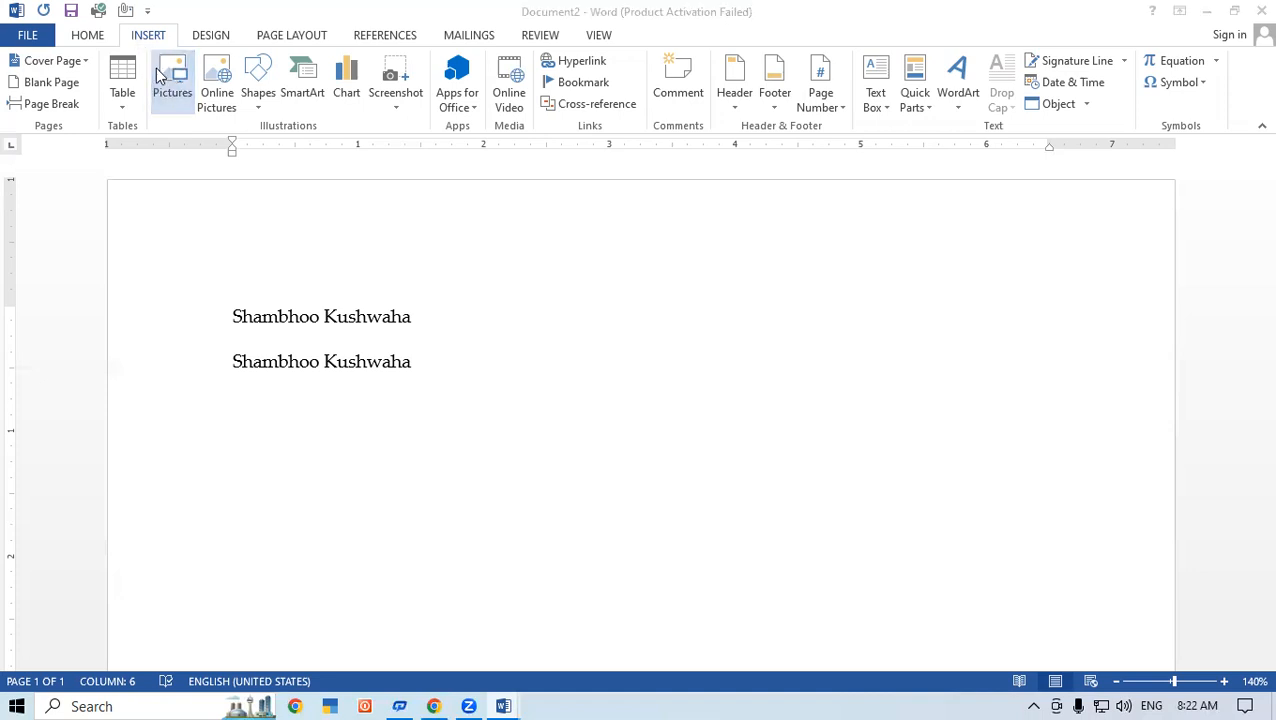
{"action": "scroll", "coordinate": [420, 260], "scroll_direction": "down", "scroll_amount": 5}
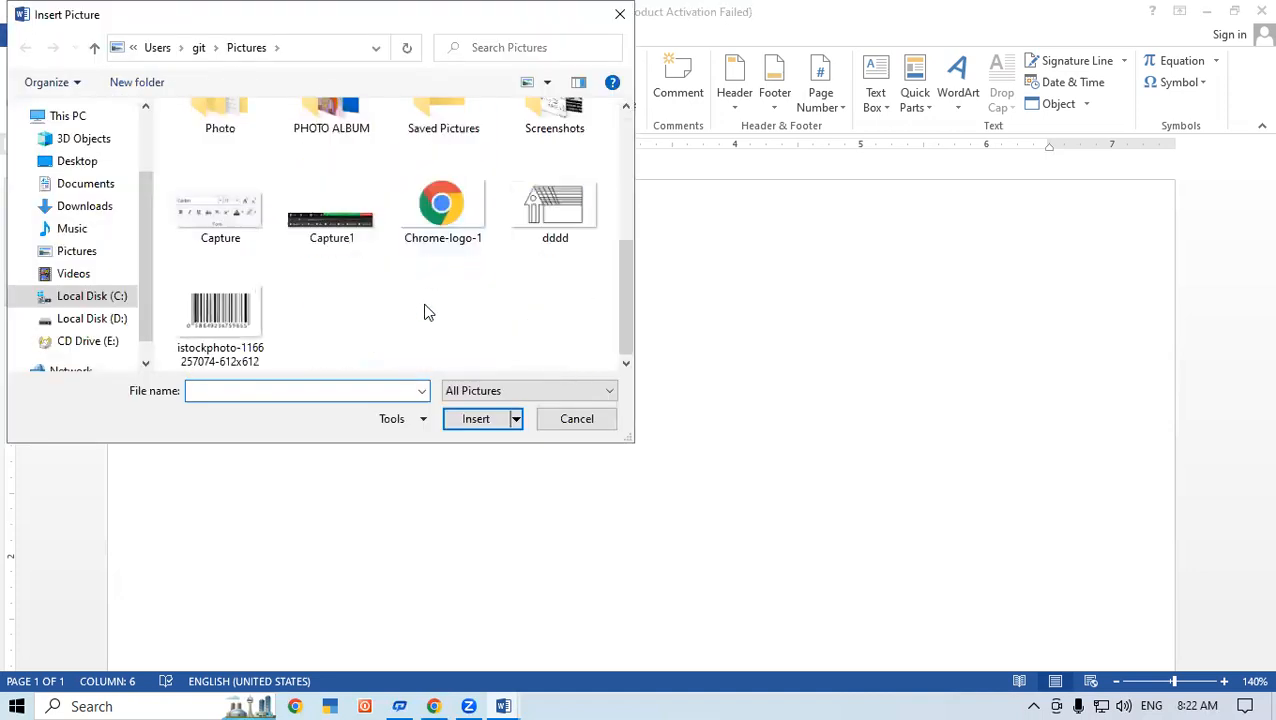
{"action": "scroll", "coordinate": [424, 300], "scroll_direction": "up", "scroll_amount": 5}
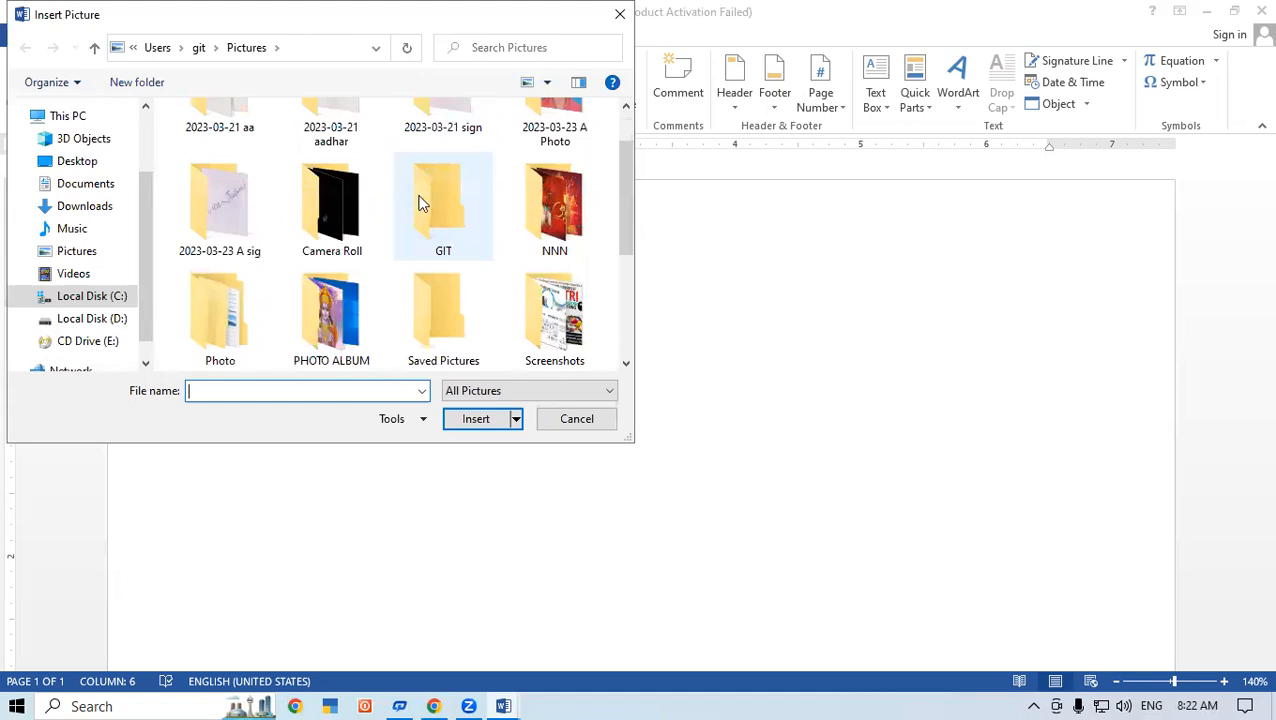
{"action": "scroll", "coordinate": [420, 200], "scroll_direction": "up", "scroll_amount": 1}
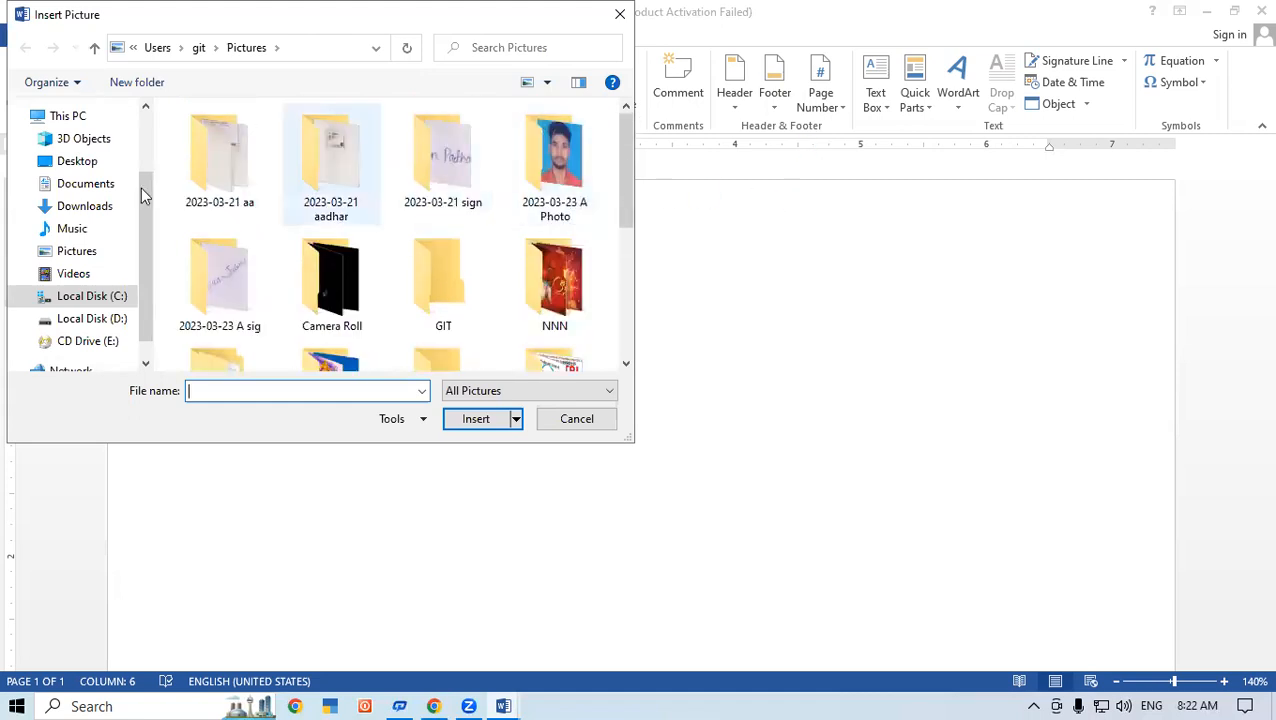
{"action": "left_click", "coordinate": [70, 183]}
{"action": "left_click", "coordinate": [77, 161]}
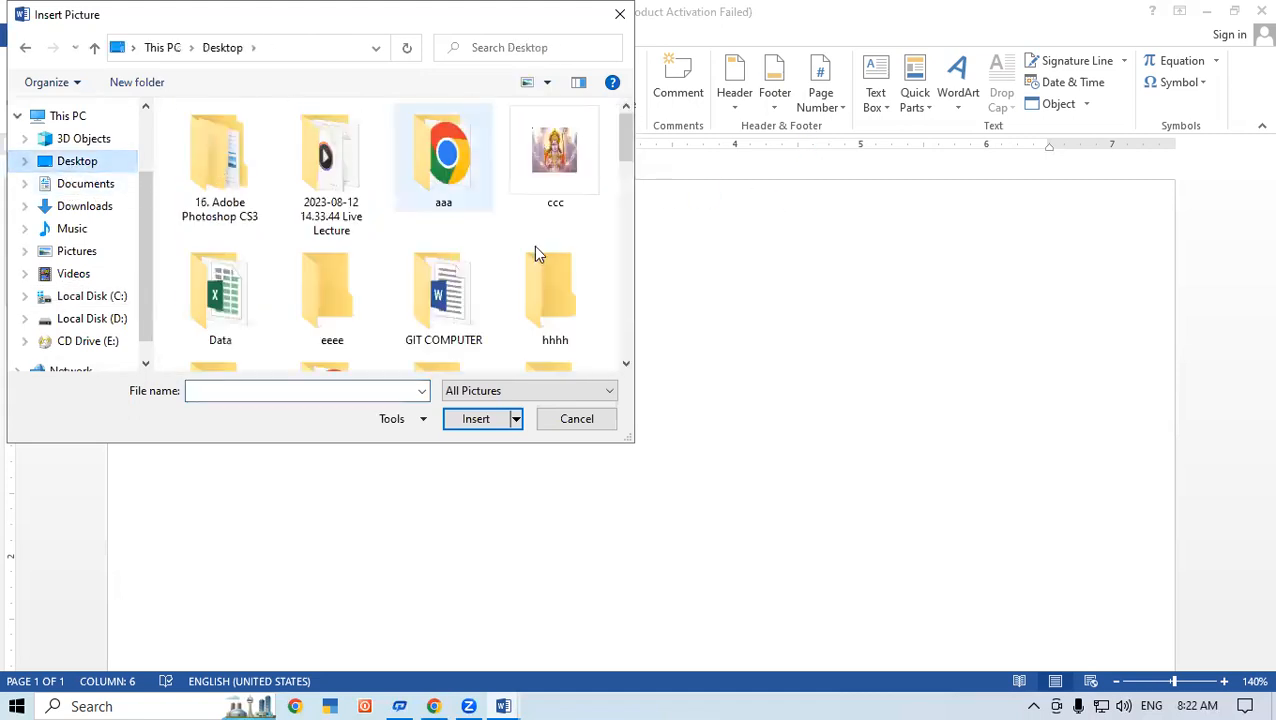
{"action": "left_click_drag", "start_coordinate": [628, 142], "coordinate": [624, 268]}
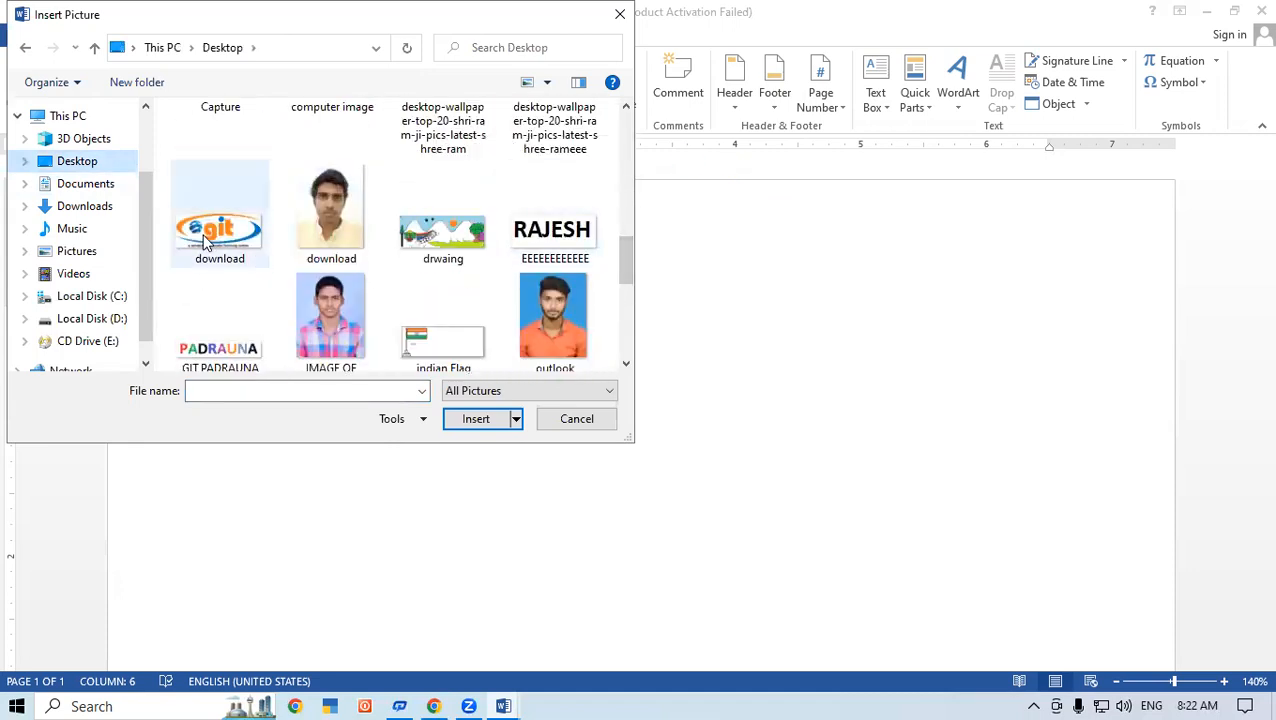
{"action": "left_click", "coordinate": [205, 240]}
{"action": "left_click", "coordinate": [466, 418]}
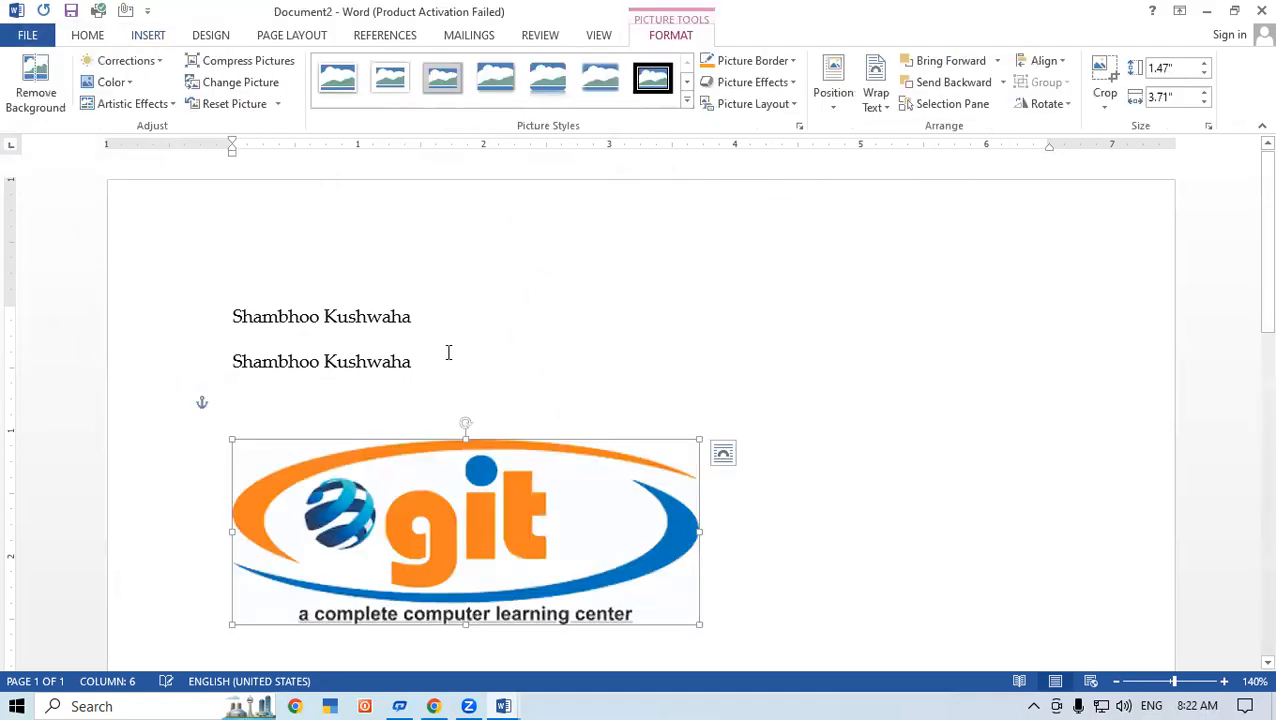
Step: Shrink the inserted logo picture proportionally to about 0.68" high and 1.72" wide, and deselect it
{"action": "scroll", "coordinate": [669, 521], "scroll_direction": "down", "scroll_amount": 1}
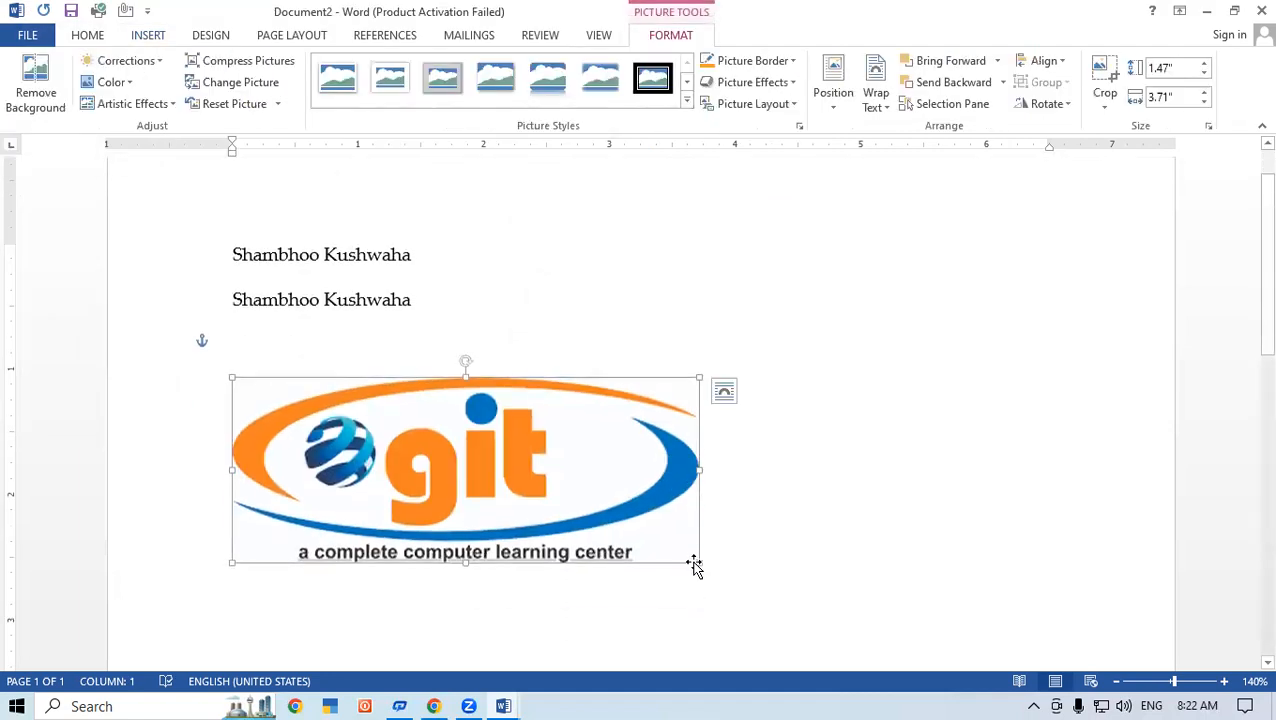
{"action": "left_click_drag", "start_coordinate": [698, 564], "coordinate": [443, 461]}
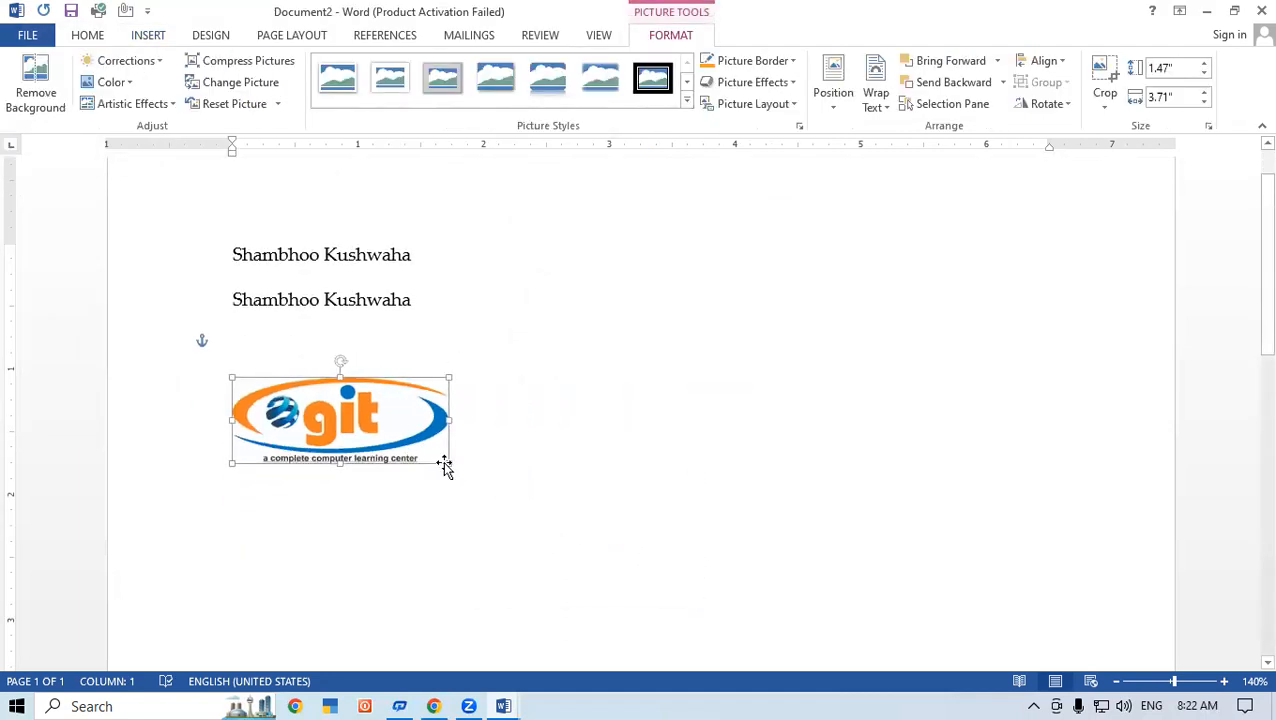
{"action": "left_click", "coordinate": [530, 462]}
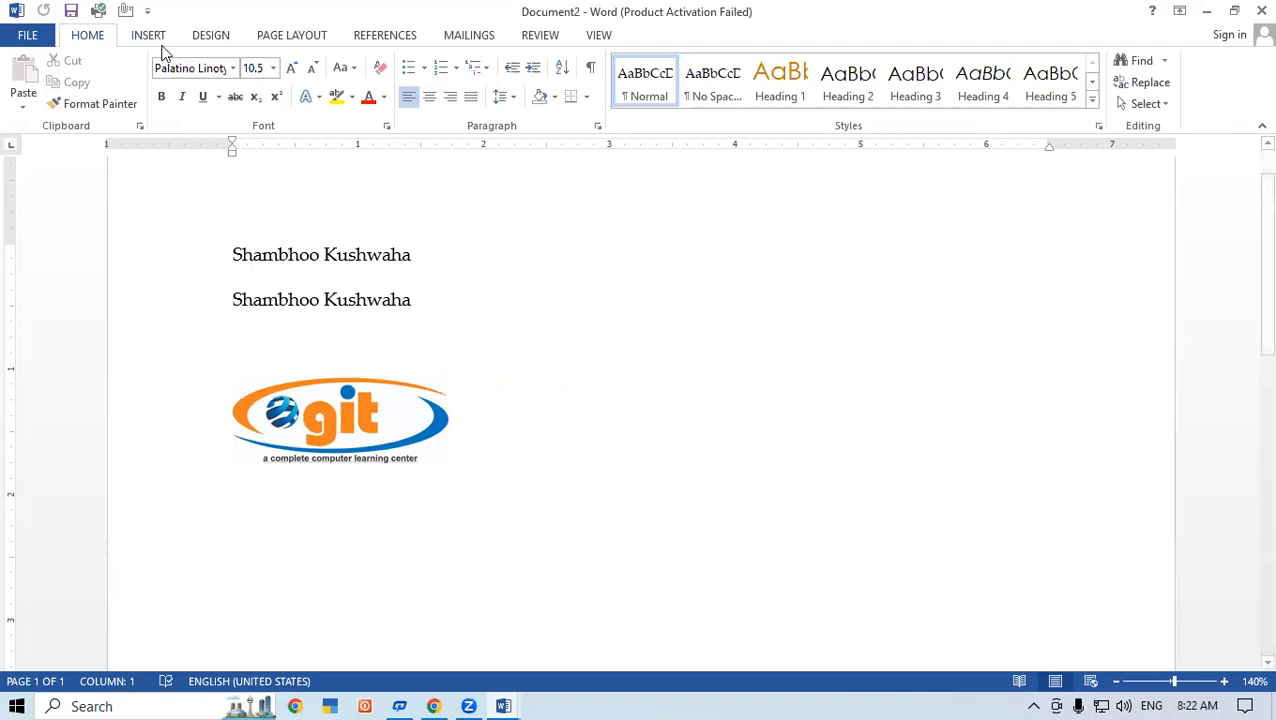
Step: Select the logo picture and start saving it to the AutoText gallery as a new building block
{"action": "left_click", "coordinate": [366, 447]}
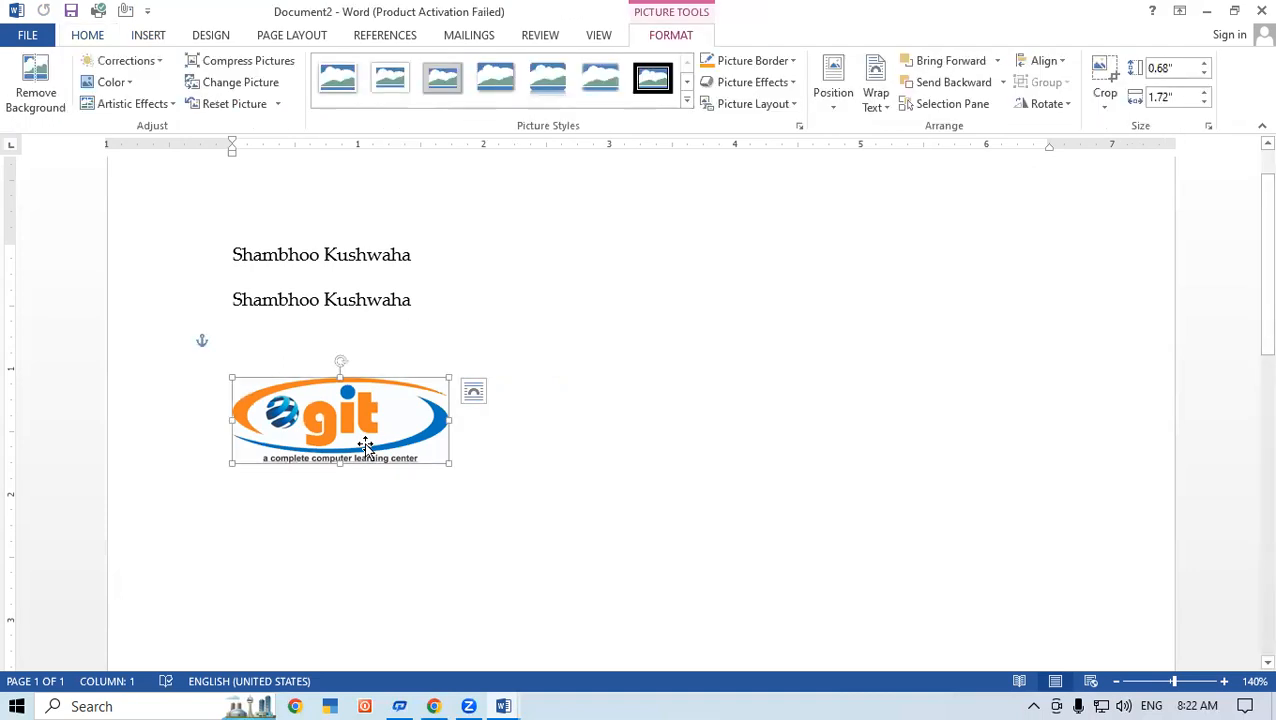
{"action": "left_click", "coordinate": [156, 34]}
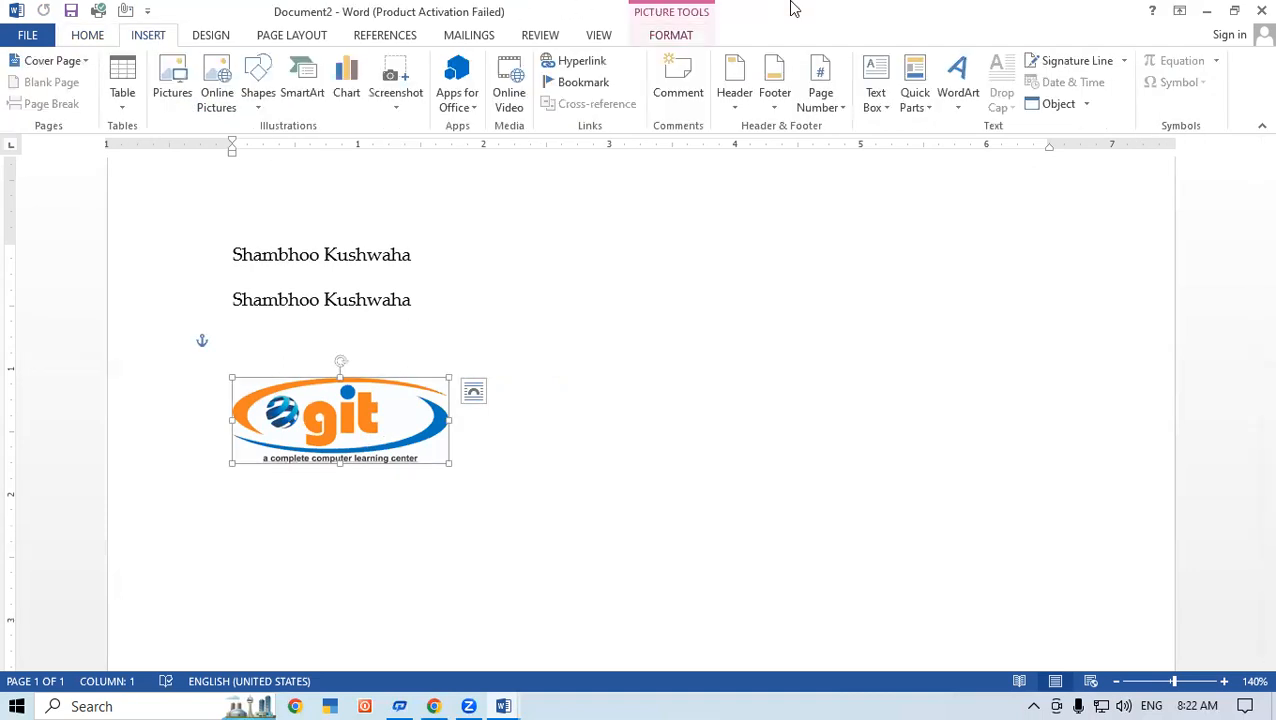
{"action": "left_click", "coordinate": [915, 100]}
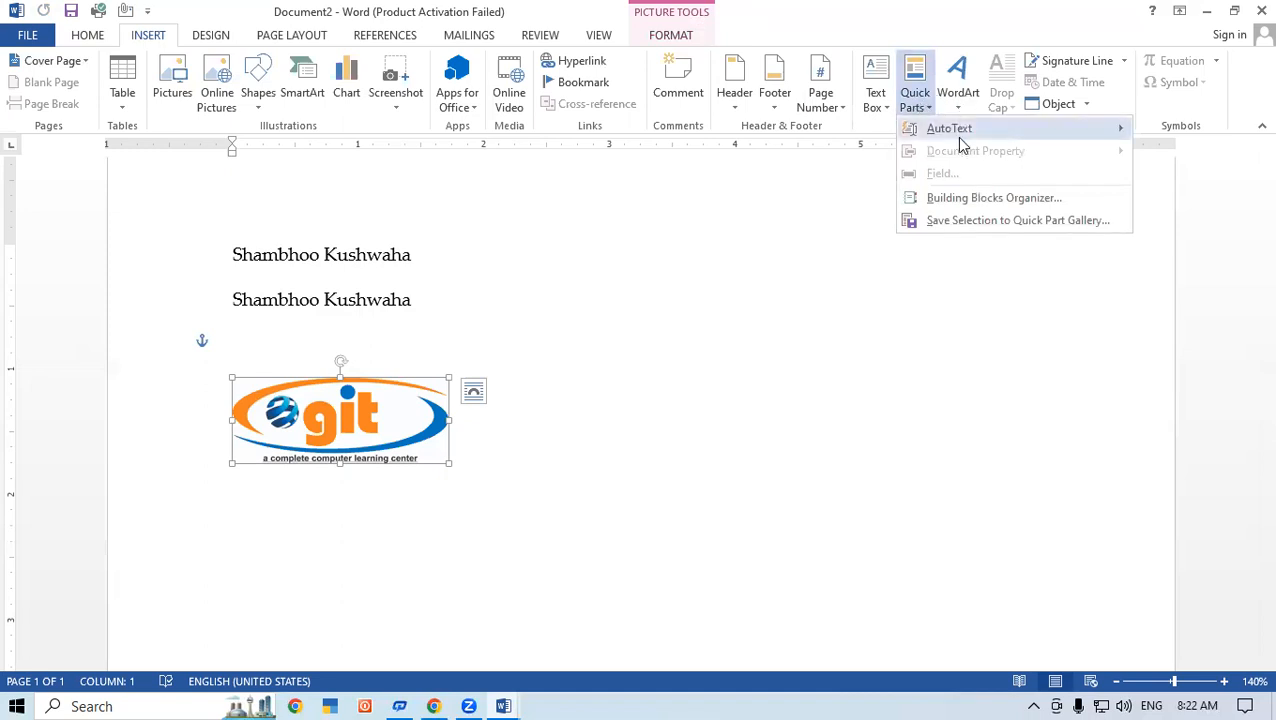
{"action": "mouse_move", "coordinate": [930, 130]}
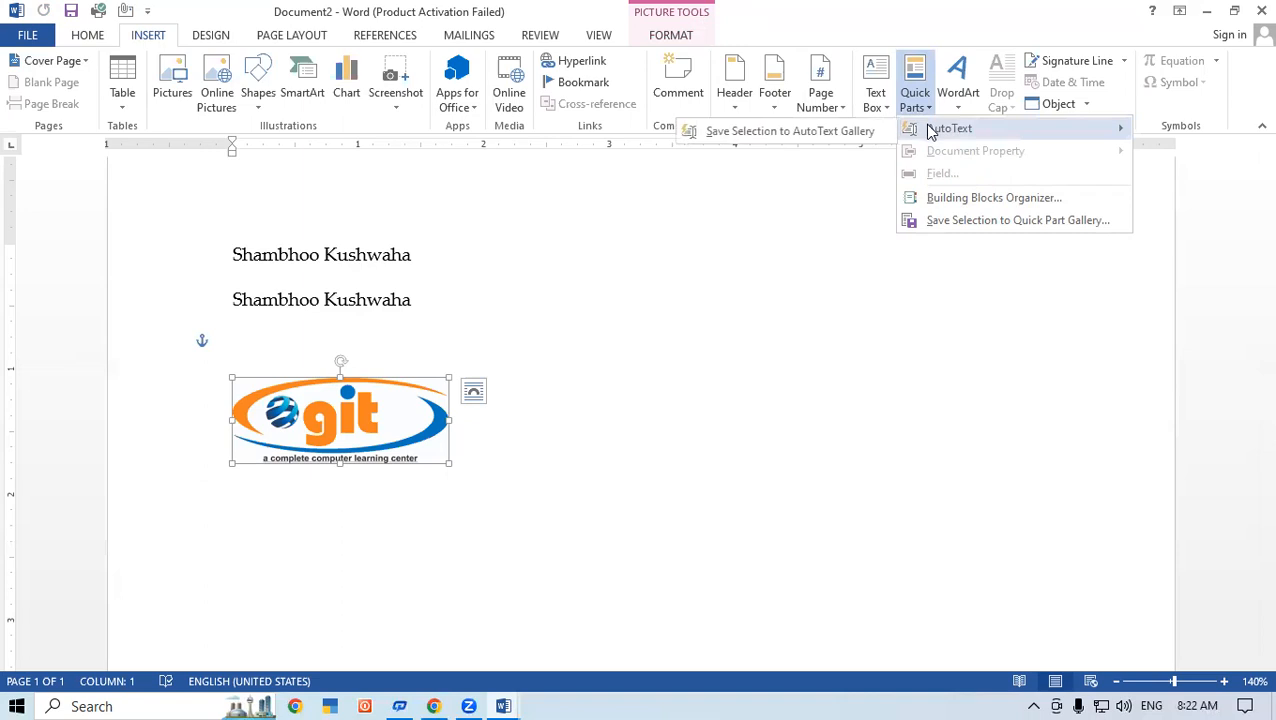
{"action": "left_click", "coordinate": [783, 131]}
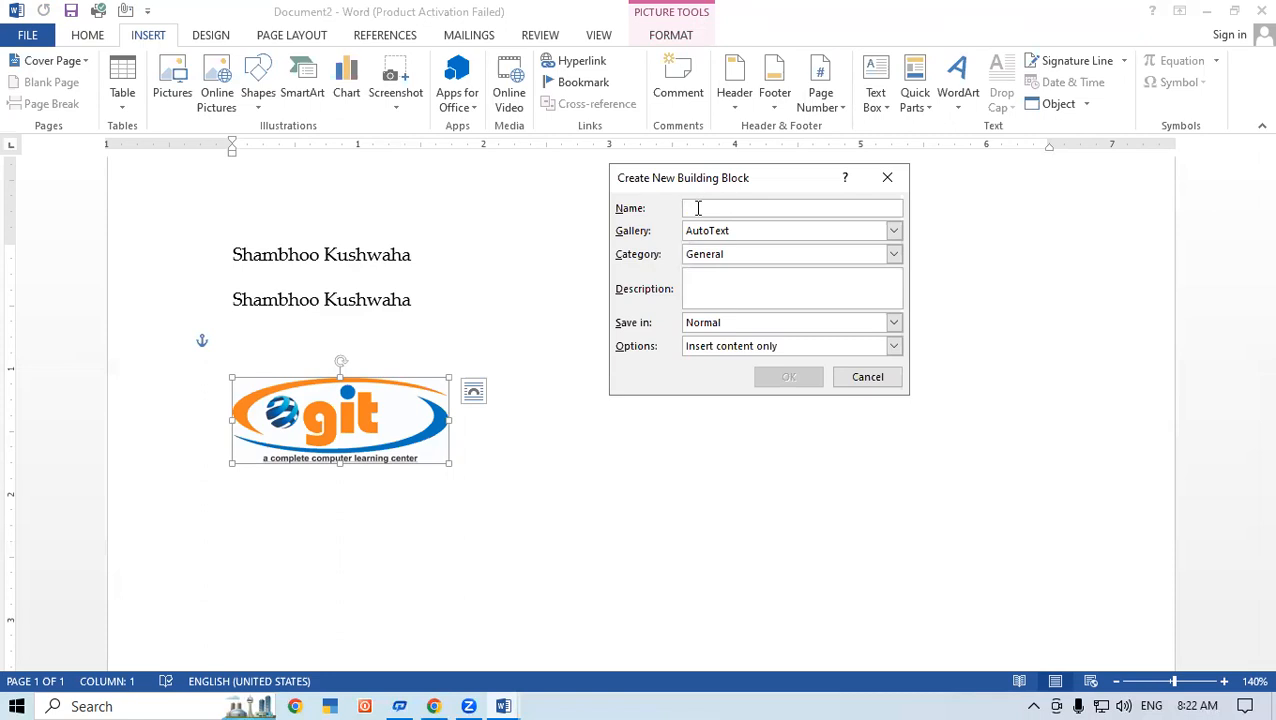
Step: Try to save the logo's AutoText entry under the name Logo, without redefining the existing entry
{"action": "type", "text": "LOG"}
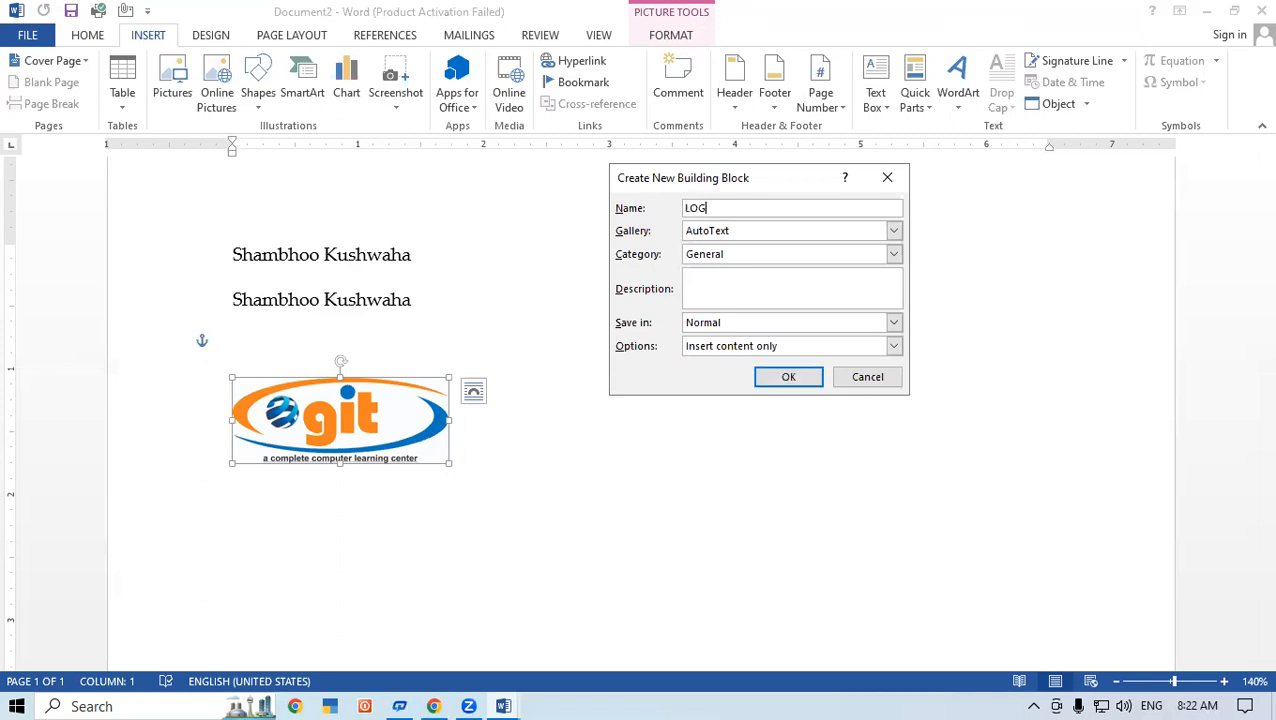
{"action": "key", "text": "BackSpace"}
{"action": "key", "text": "BackSpace"}
{"action": "type", "text": "ogo"}
{"action": "left_click", "coordinate": [768, 385]}
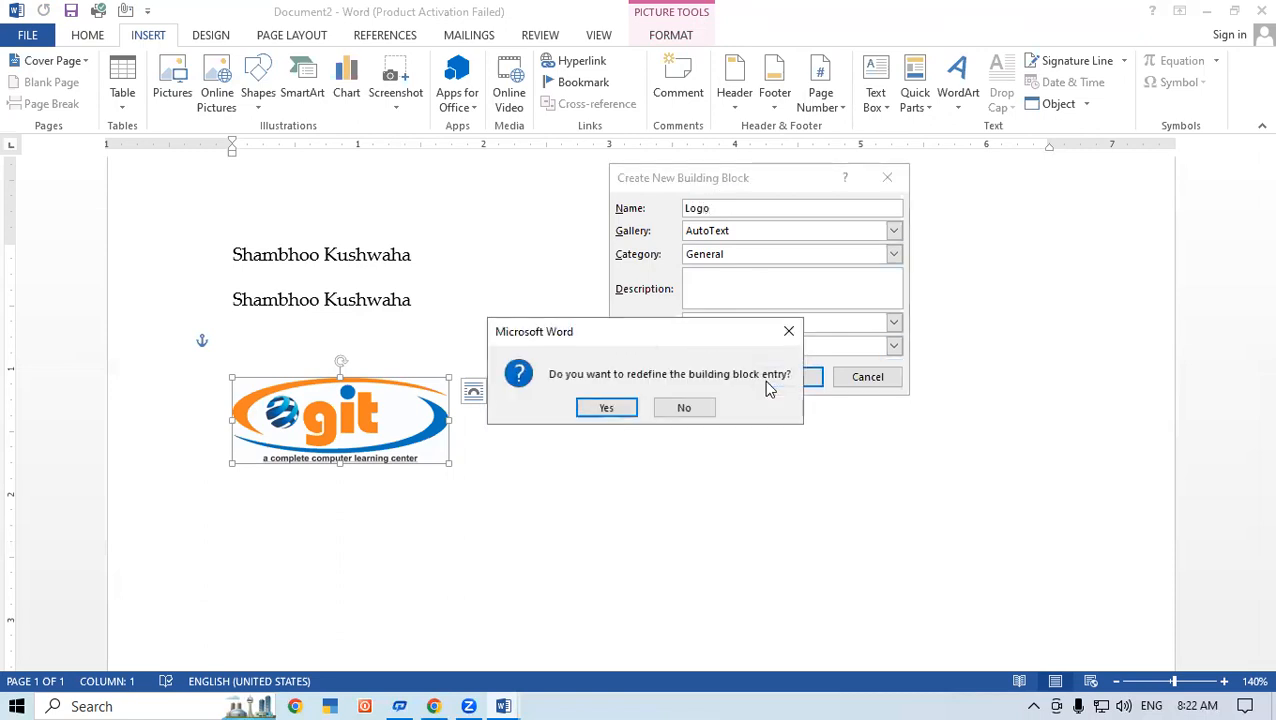
{"action": "left_click", "coordinate": [789, 331]}
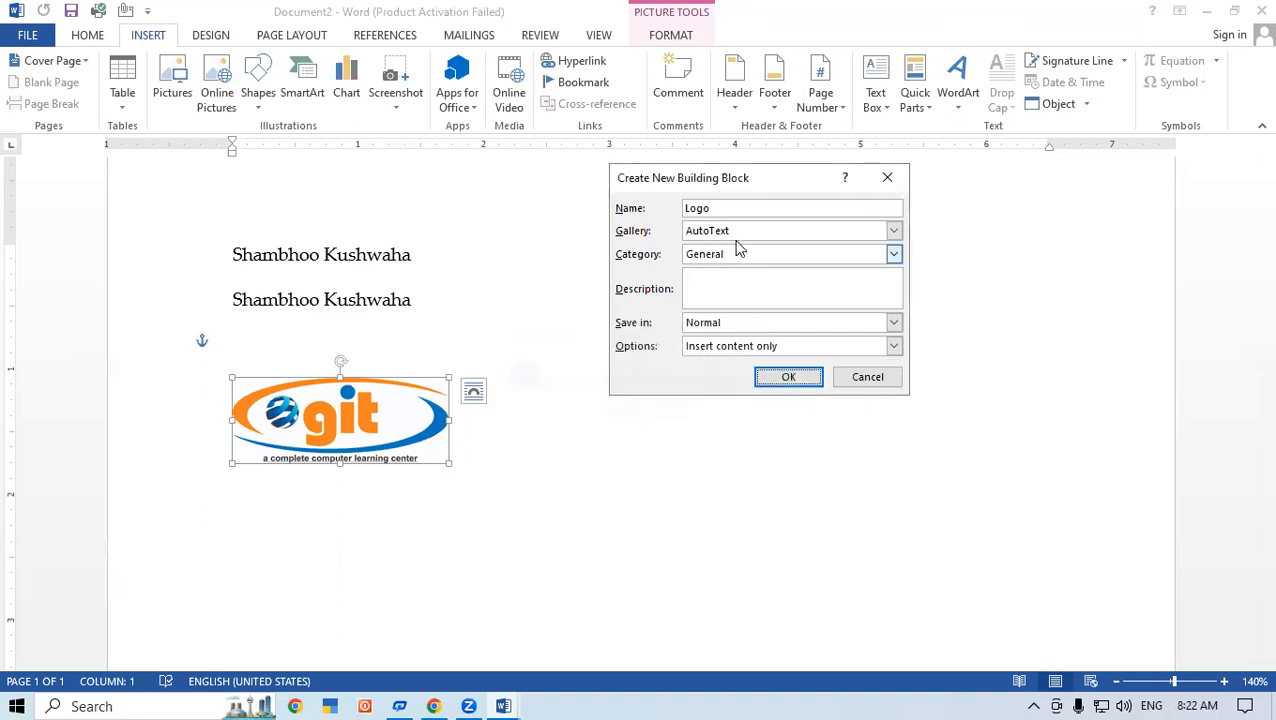
Step: Name the logo's building block Image, save it in the AutoText gallery, and deselect the picture
{"action": "double_click", "coordinate": [697, 208]}
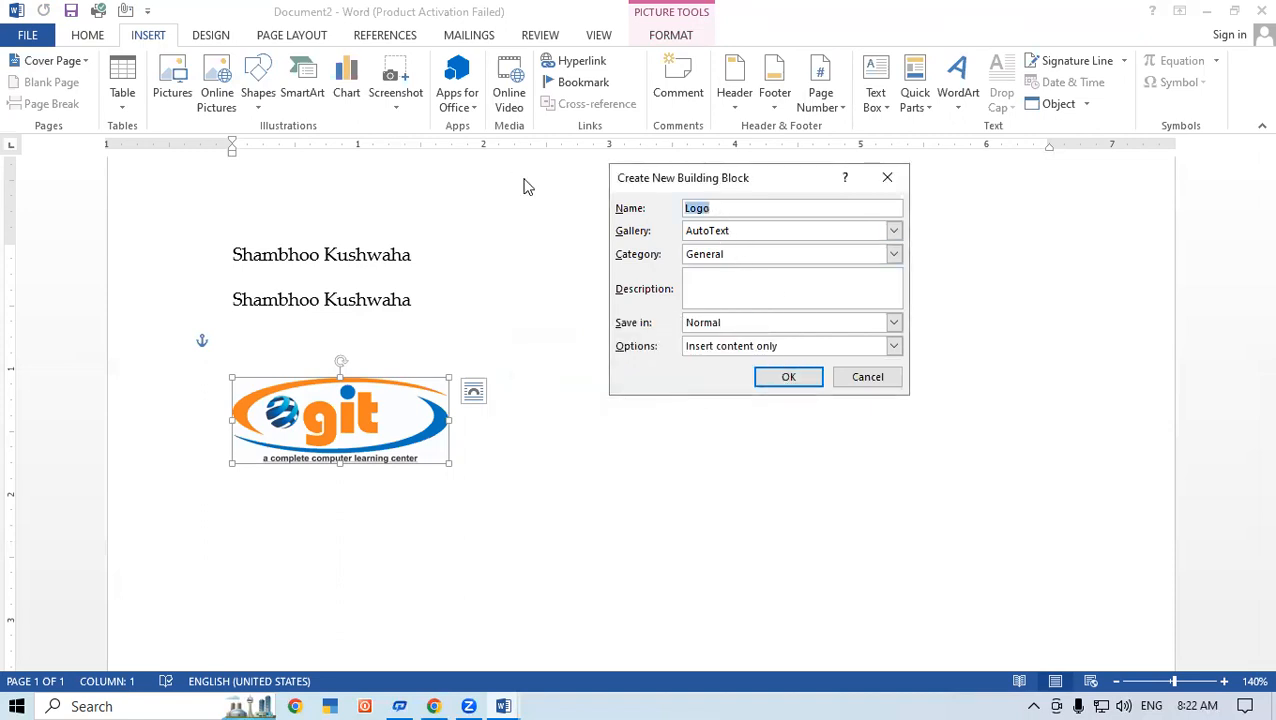
{"action": "type", "text": "GIT"}
{"action": "key", "text": "BackSpace"}
{"action": "key", "text": "BackSpace"}
{"action": "key", "text": "BackSpace"}
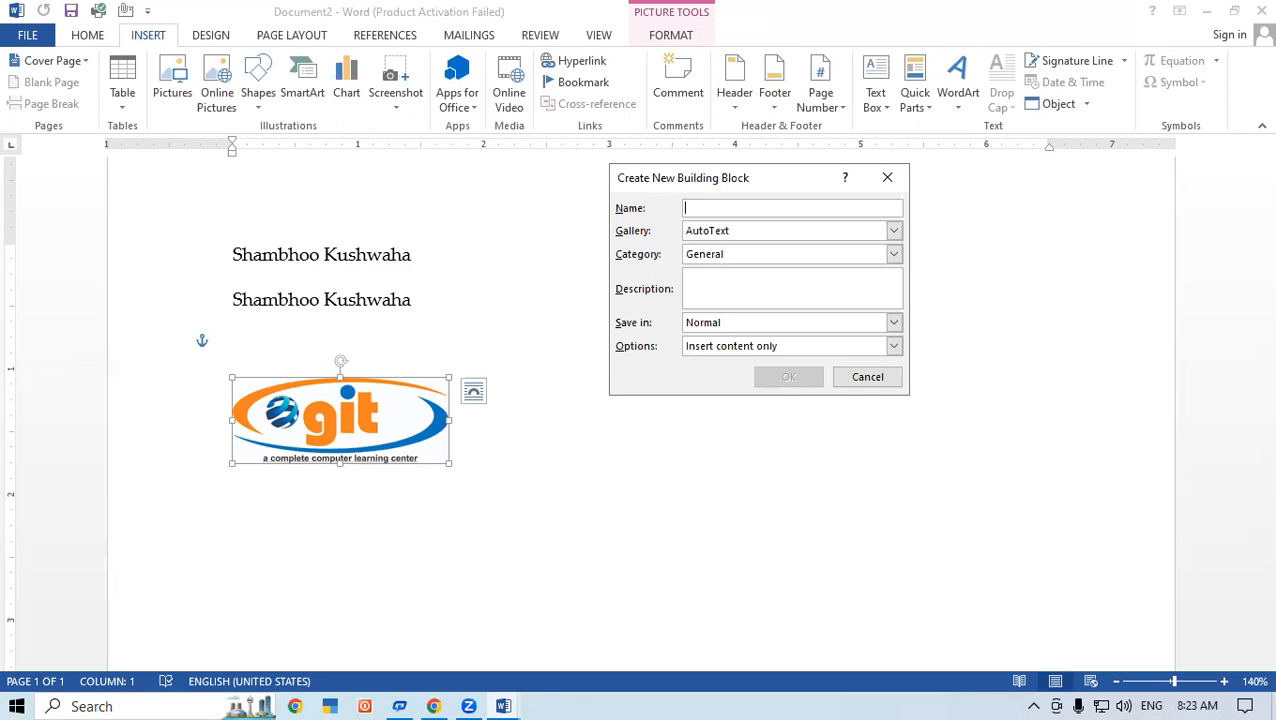
{"action": "type", "text": "Im"}
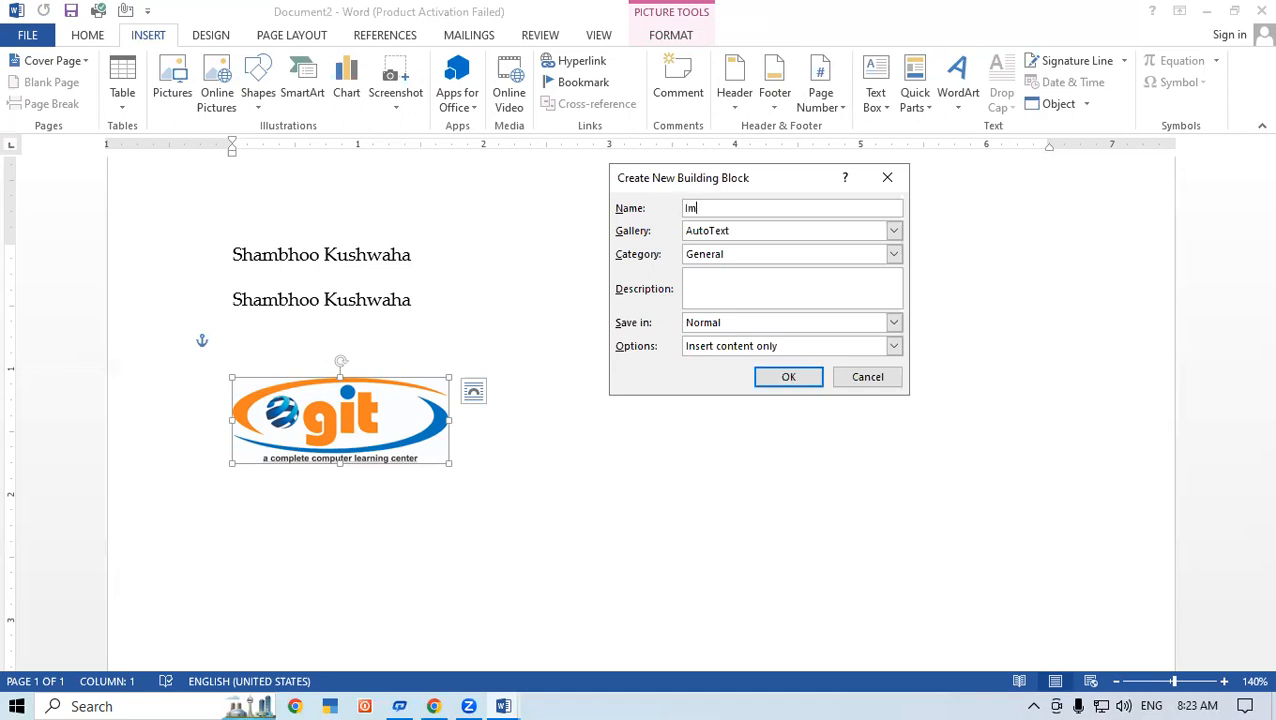
{"action": "type", "text": "age"}
{"action": "left_click", "coordinate": [781, 386]}
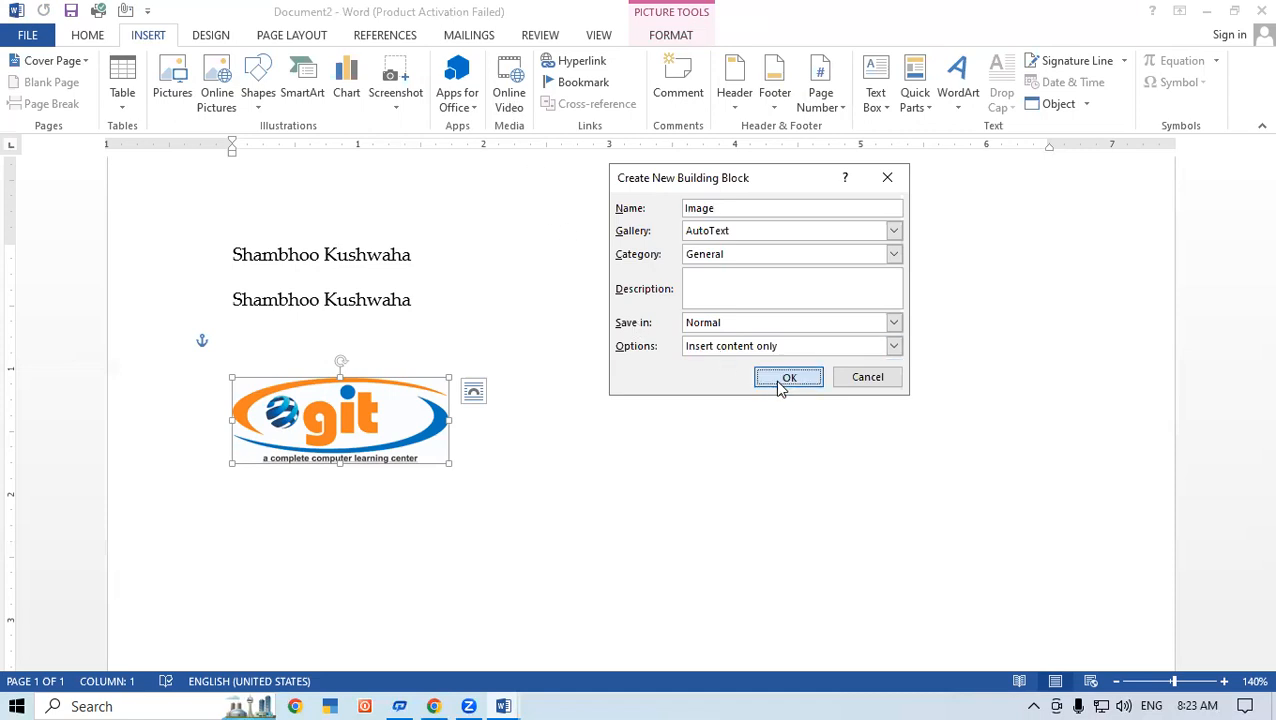
{"action": "left_click", "coordinate": [476, 428]}
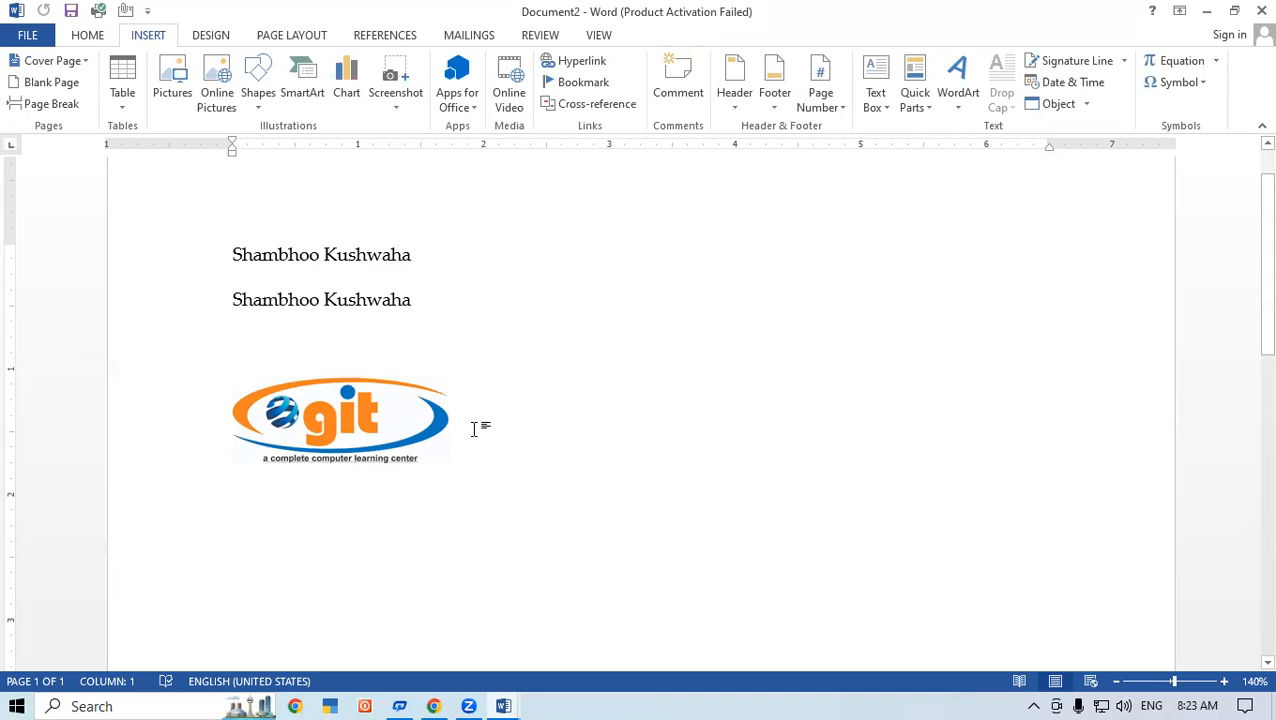
Step: Create a new blank document and insert the Image entry from the AutoText gallery
{"action": "key", "text": "ctrl+n"}
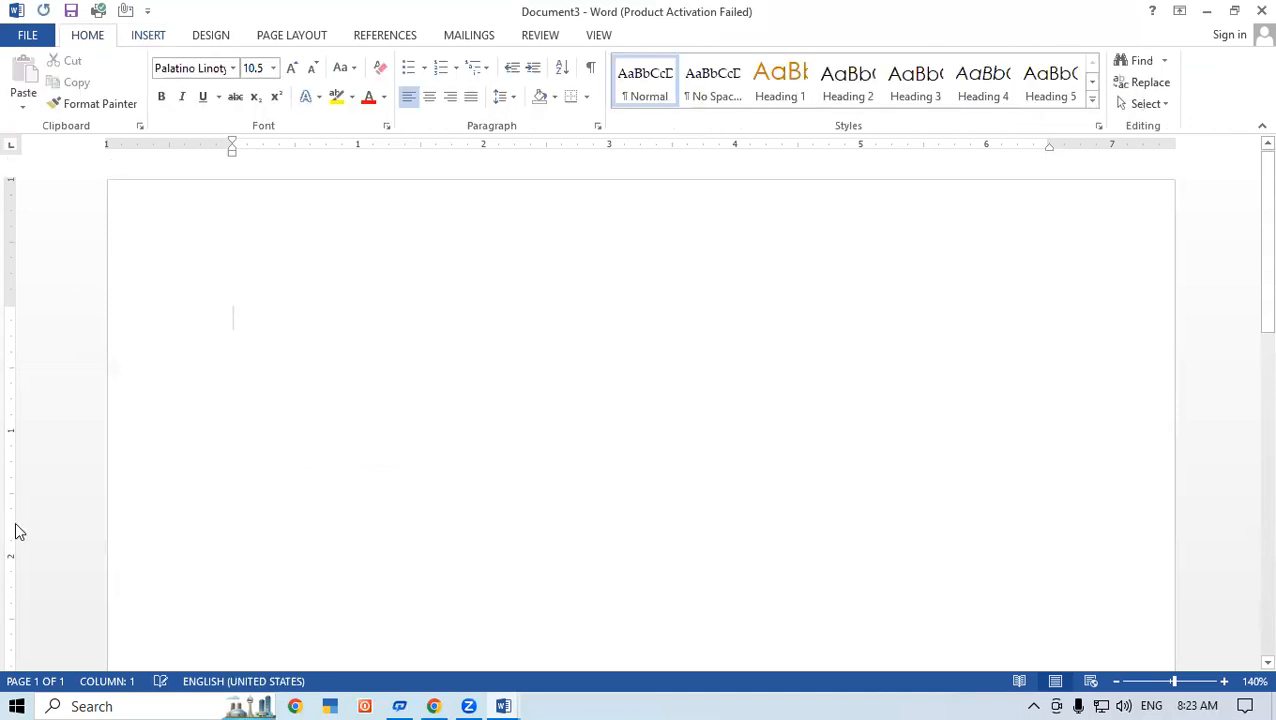
{"action": "left_click", "coordinate": [146, 35]}
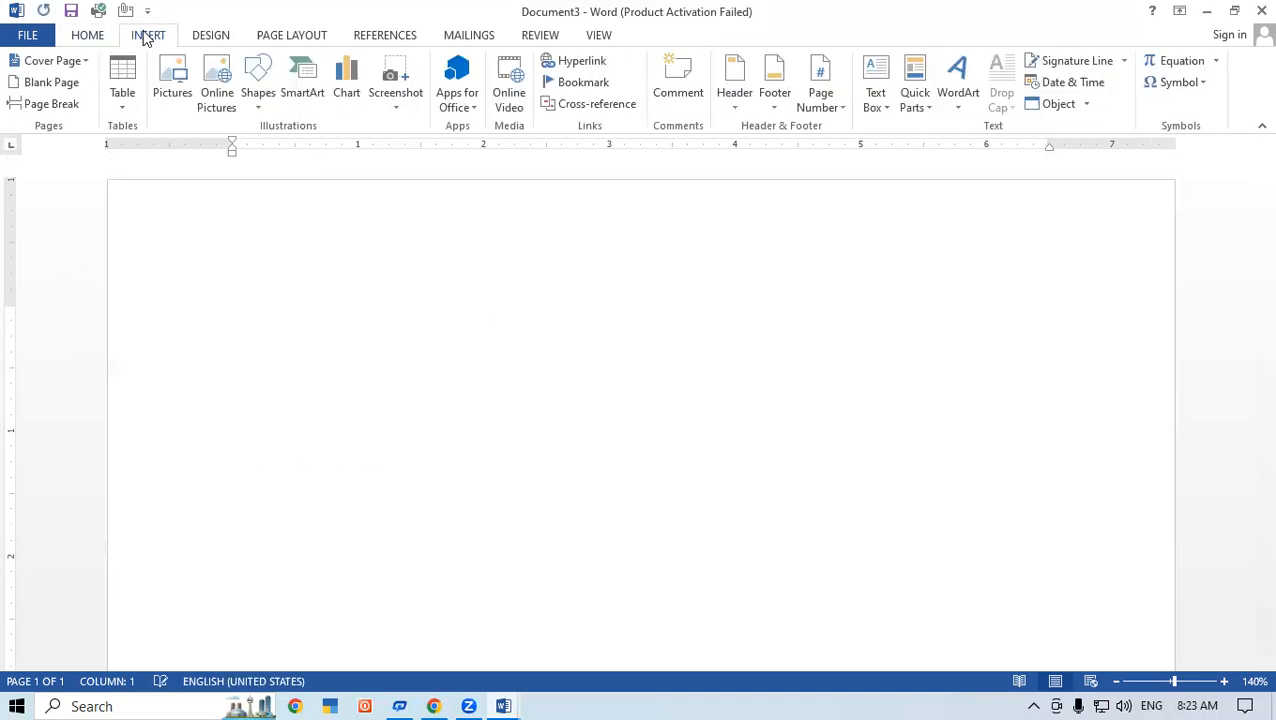
{"action": "left_click", "coordinate": [930, 107]}
{"action": "mouse_move", "coordinate": [930, 131]}
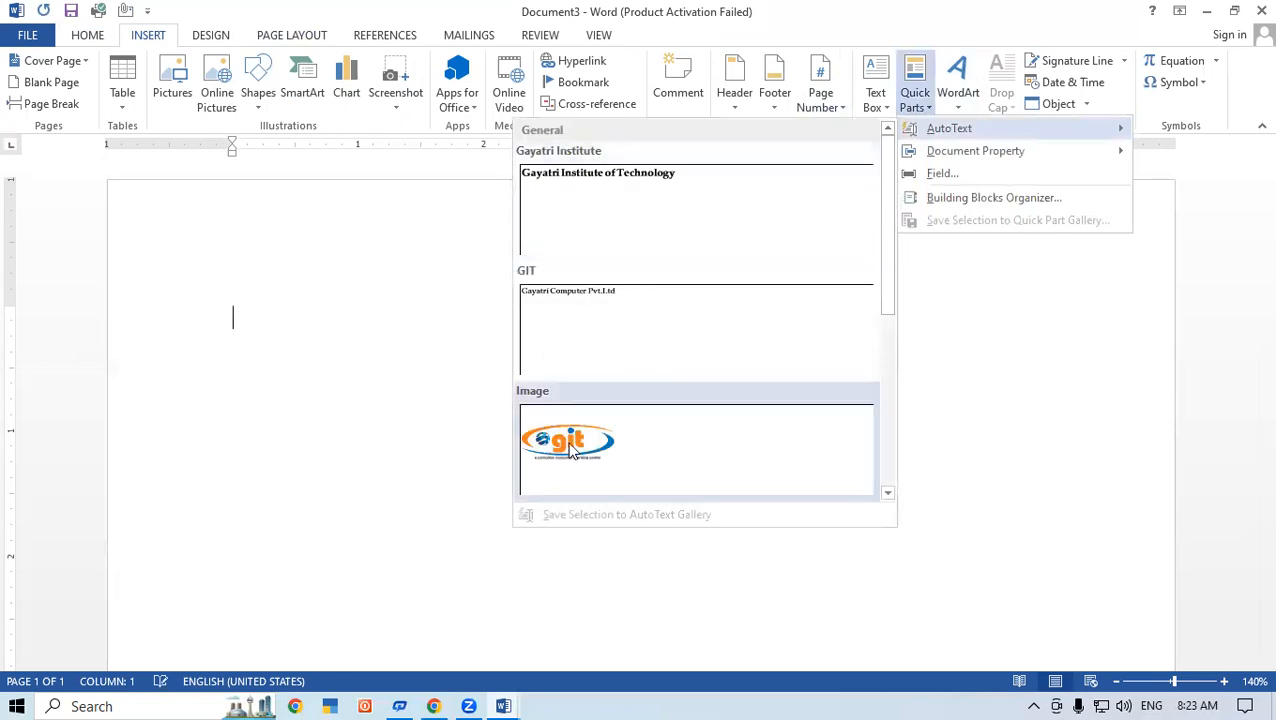
{"action": "left_click", "coordinate": [572, 450]}
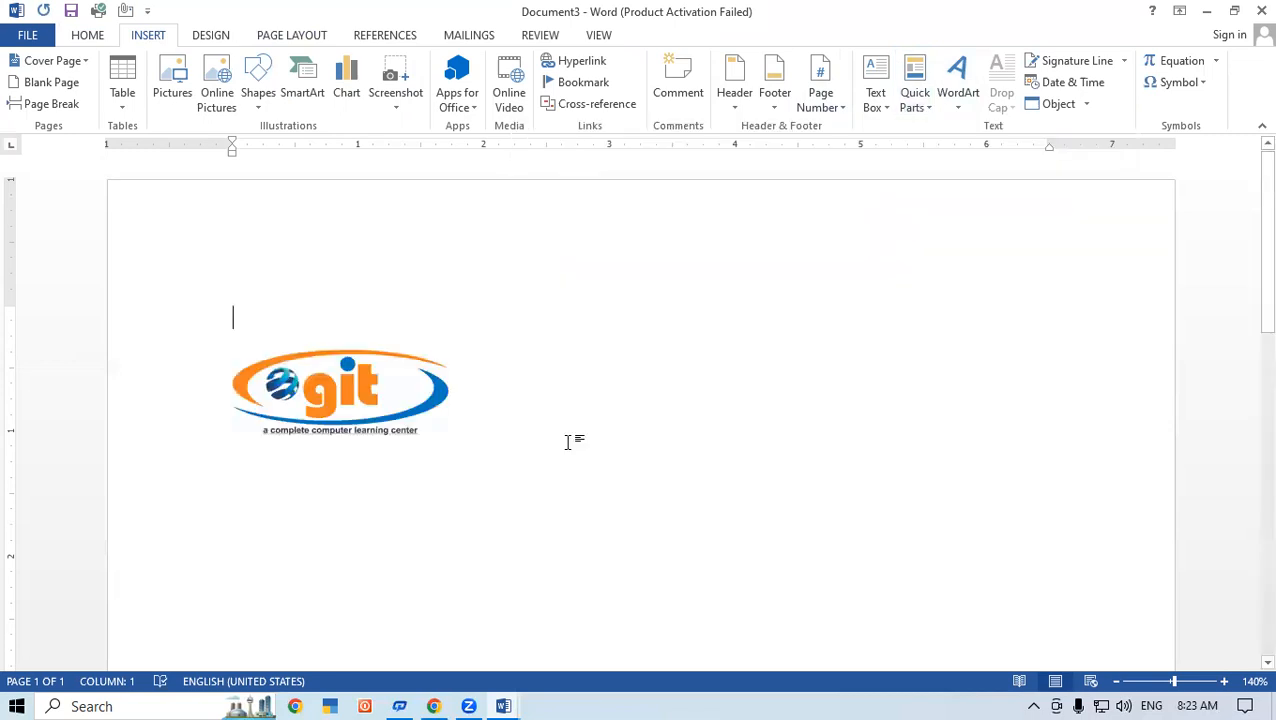
Step: Try to replace the inserted logo by entering the start of the Image entry's name, and undo the changes
{"action": "left_click", "coordinate": [247, 378]}
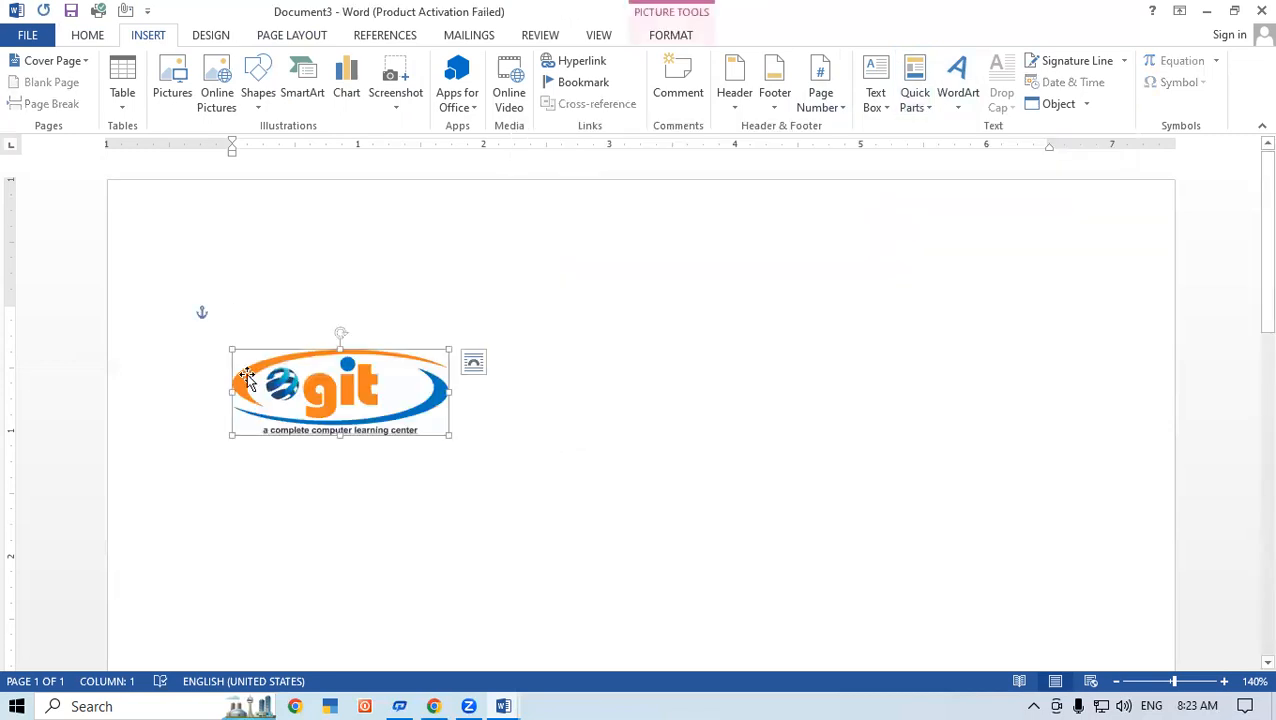
{"action": "key", "text": "Delete"}
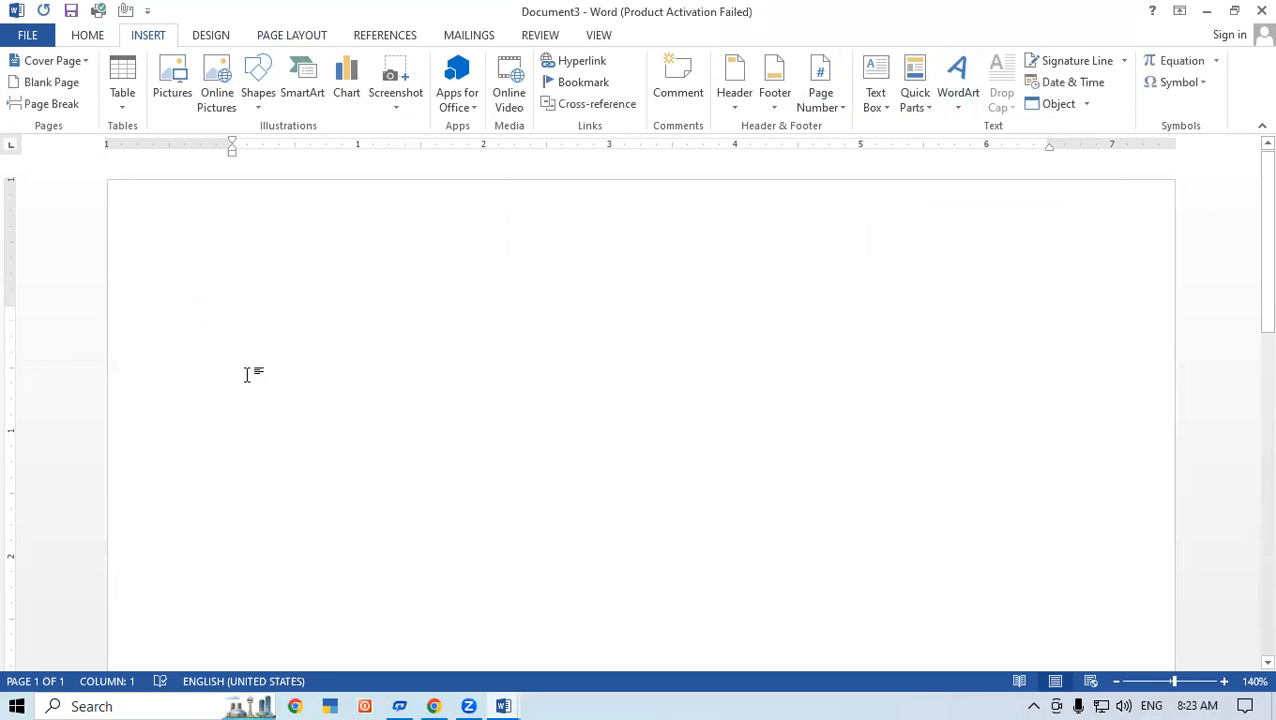
{"action": "type", "text": "Ima"}
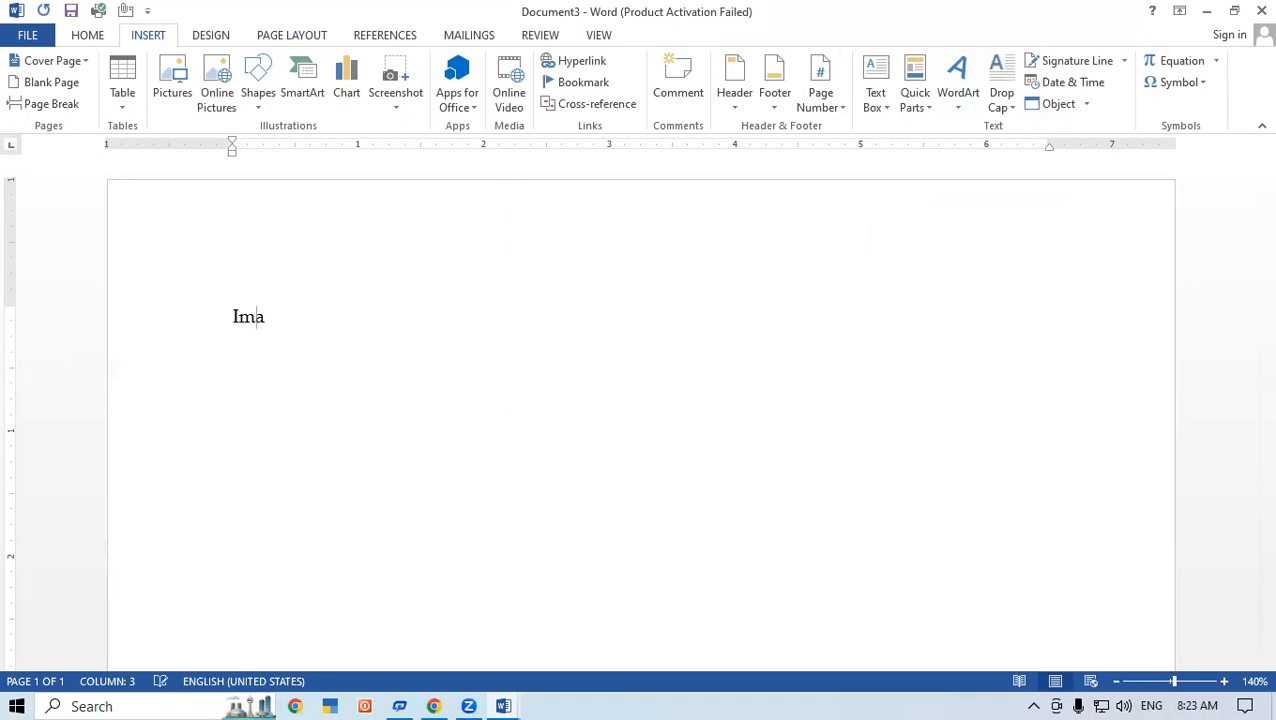
{"action": "key", "text": "ctrl+z"}
{"action": "key", "text": "ctrl+z"}
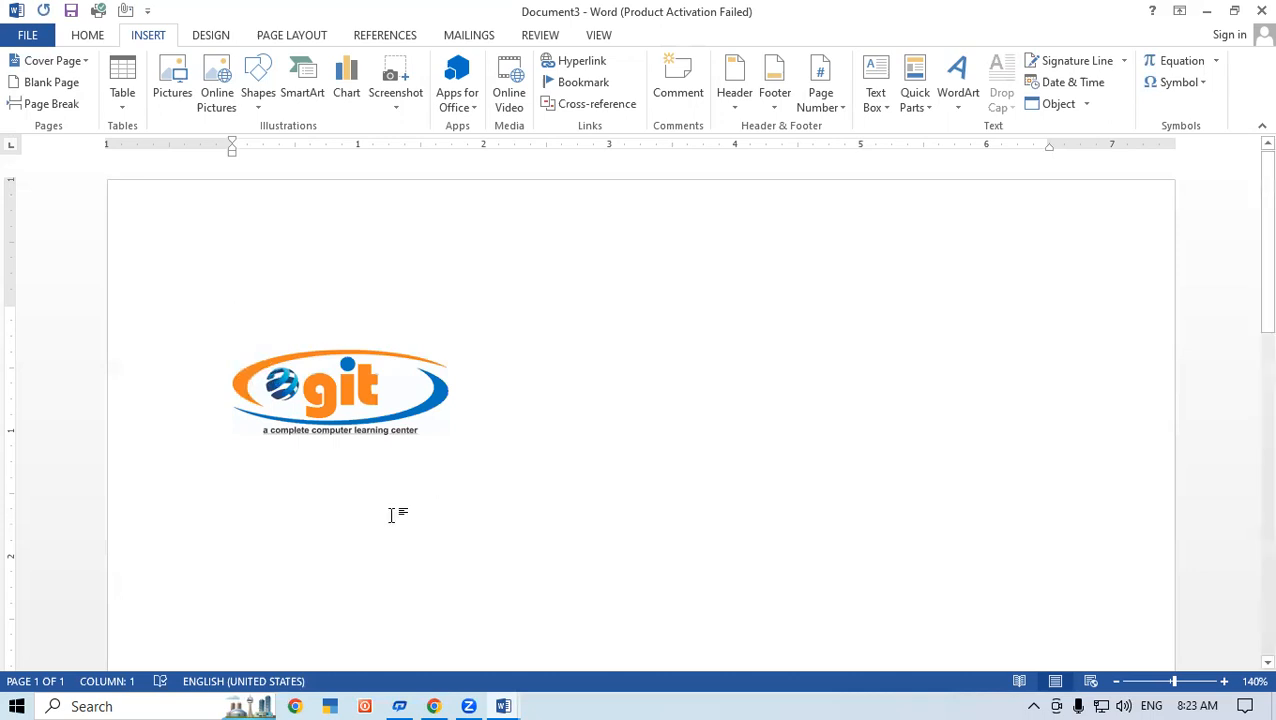
{"action": "left_click", "coordinate": [917, 100]}
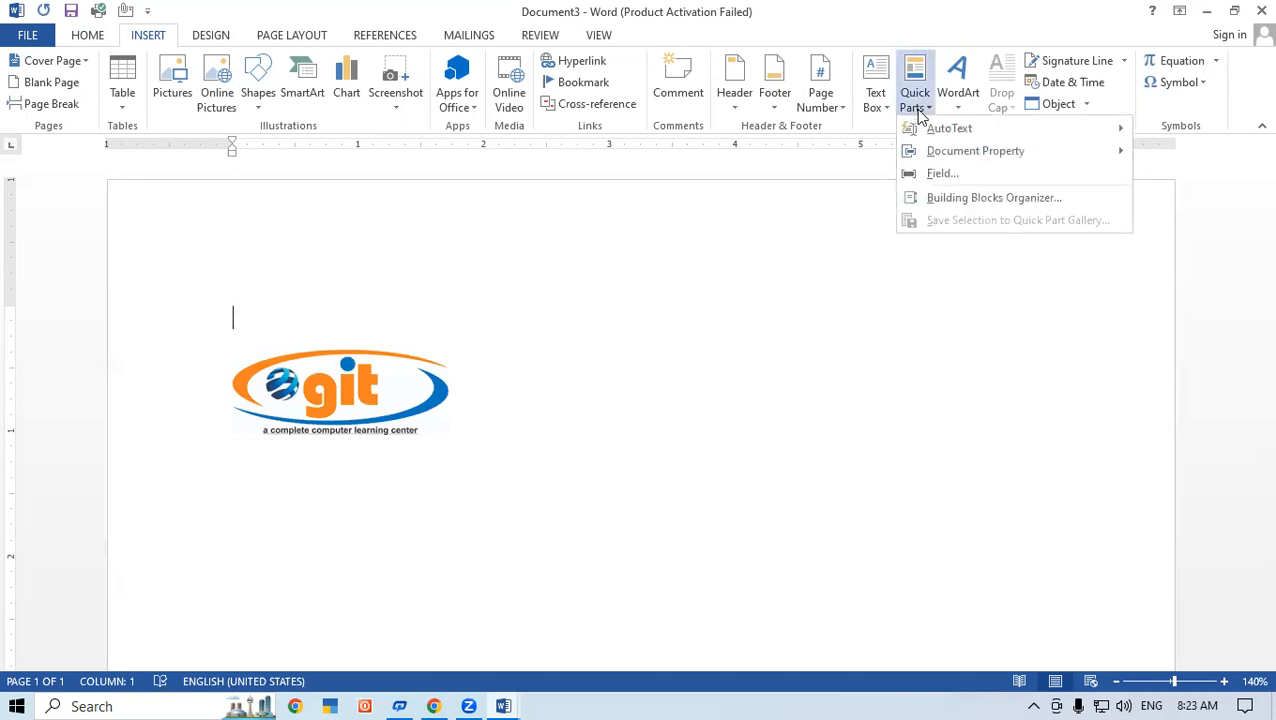
{"action": "mouse_move", "coordinate": [946, 129]}
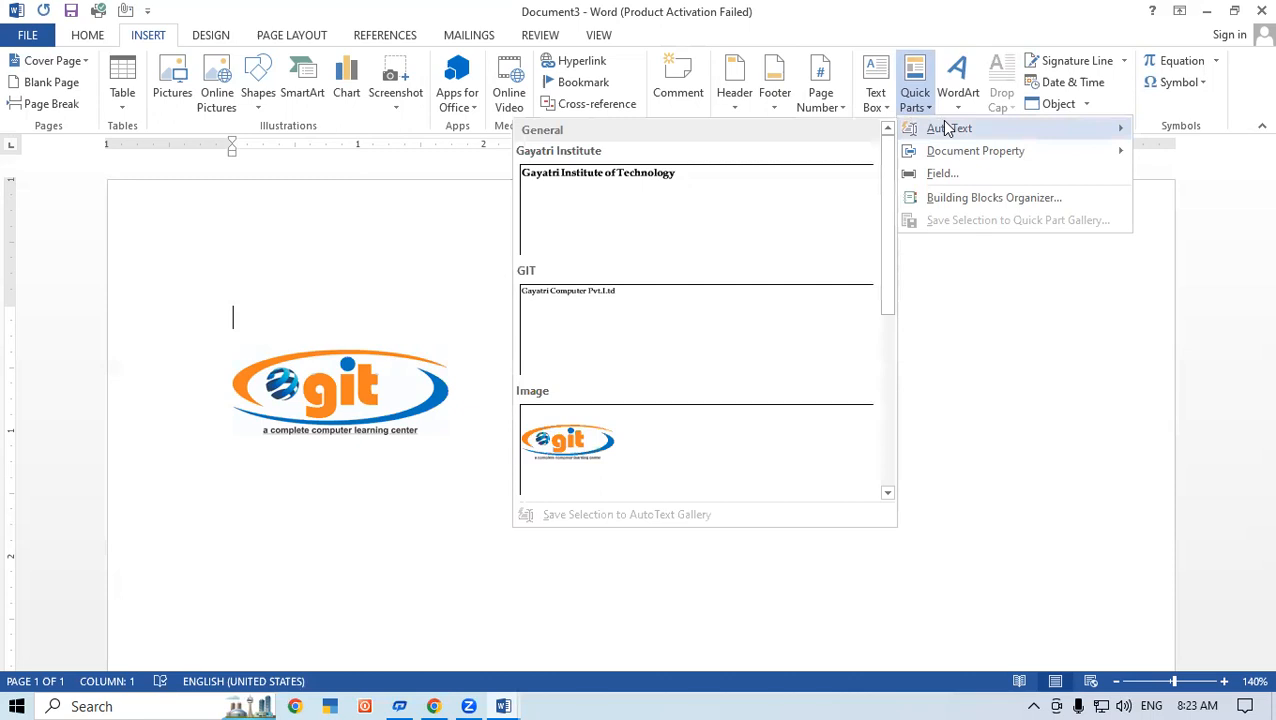
{"action": "left_click", "coordinate": [1005, 604]}
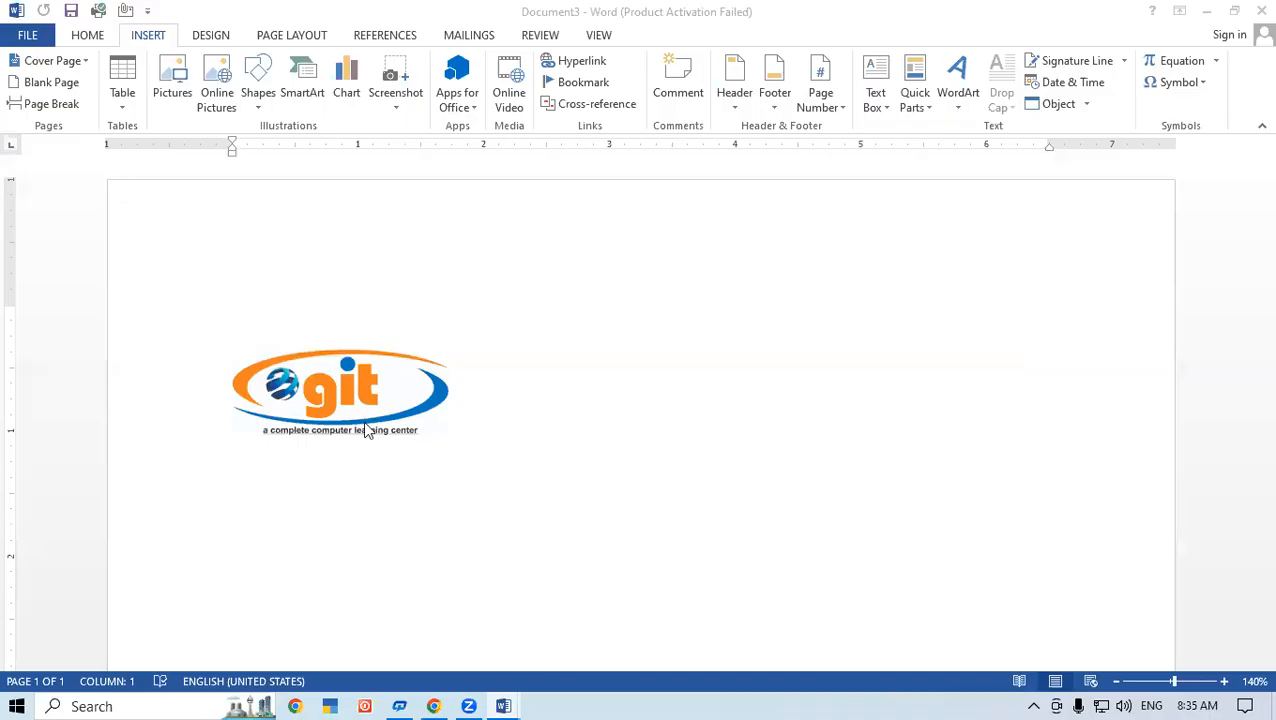
Step: Delete the logo picture from the document and view the list of document properties available as Quick Parts
{"action": "left_click", "coordinate": [370, 400]}
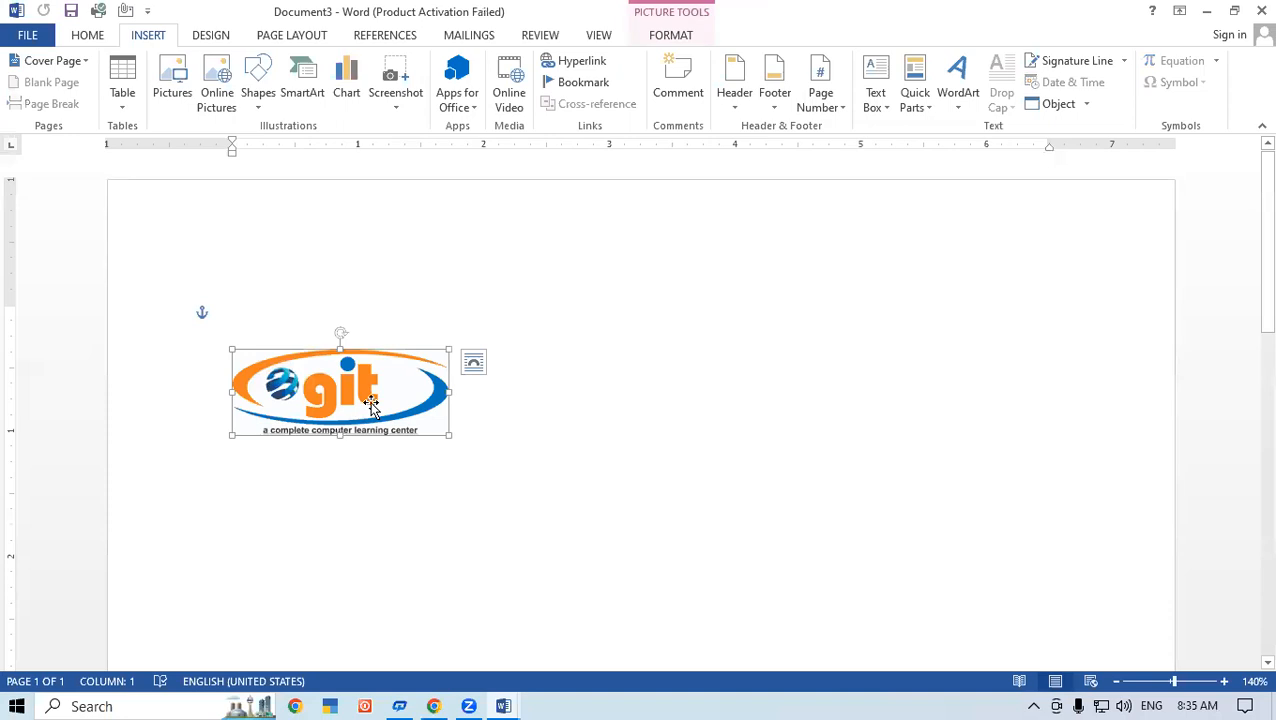
{"action": "key", "text": "Delete"}
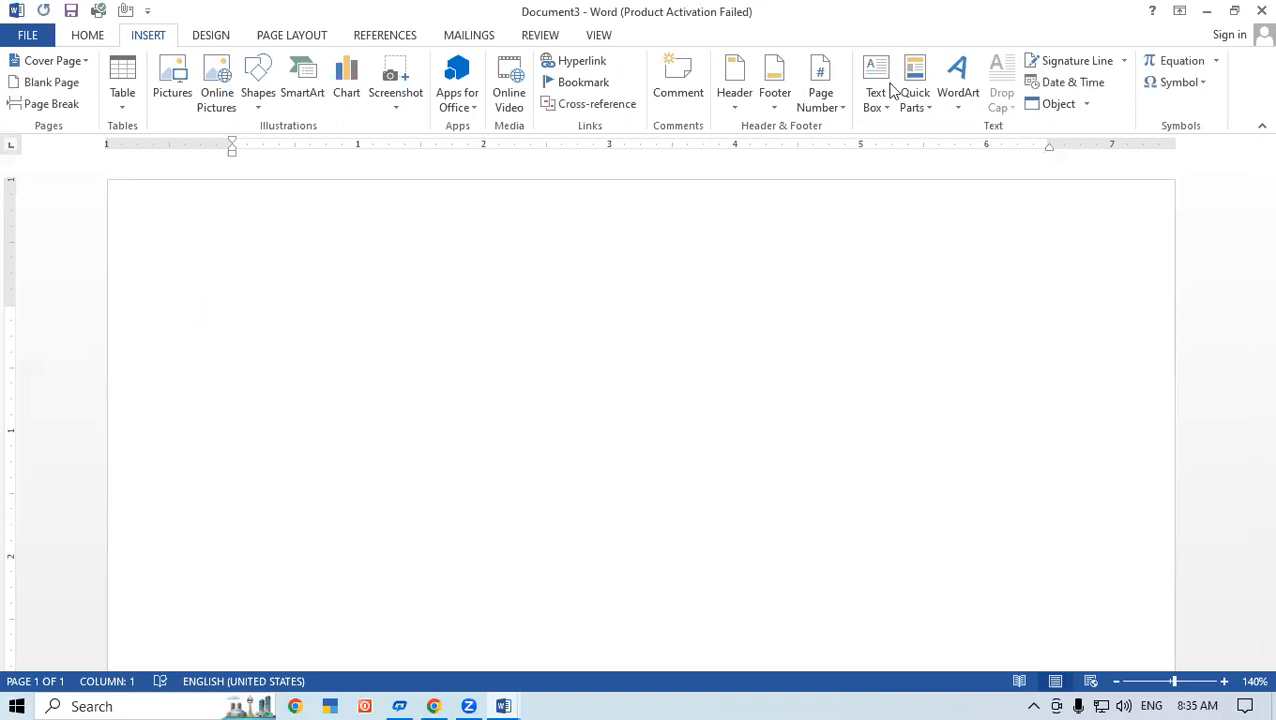
{"action": "left_click", "coordinate": [914, 114]}
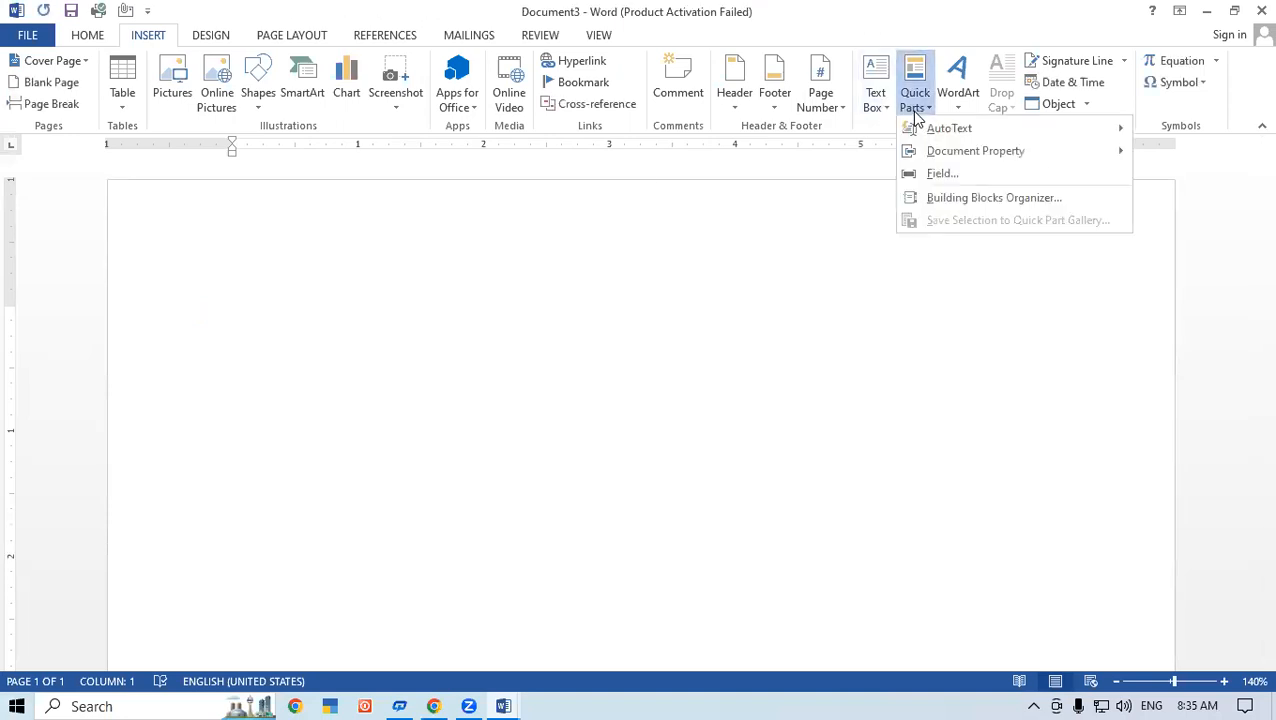
{"action": "mouse_move", "coordinate": [1000, 158]}
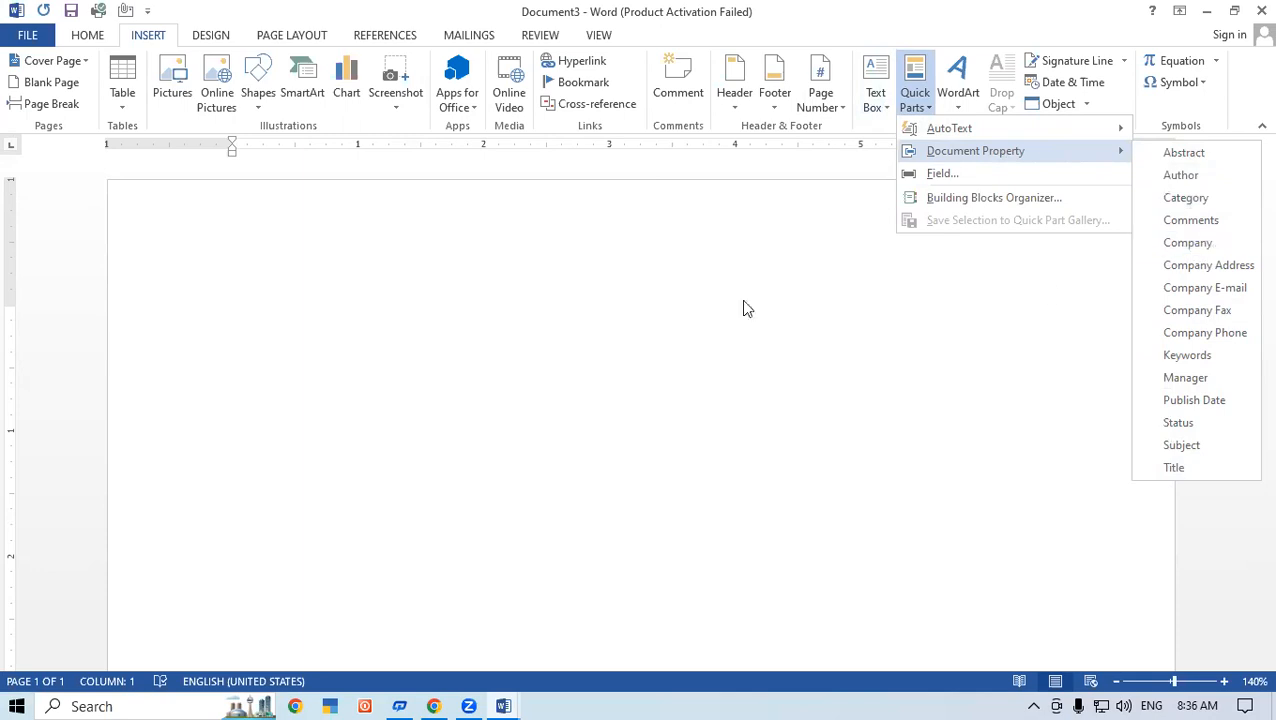
{"action": "left_click", "coordinate": [322, 319]}
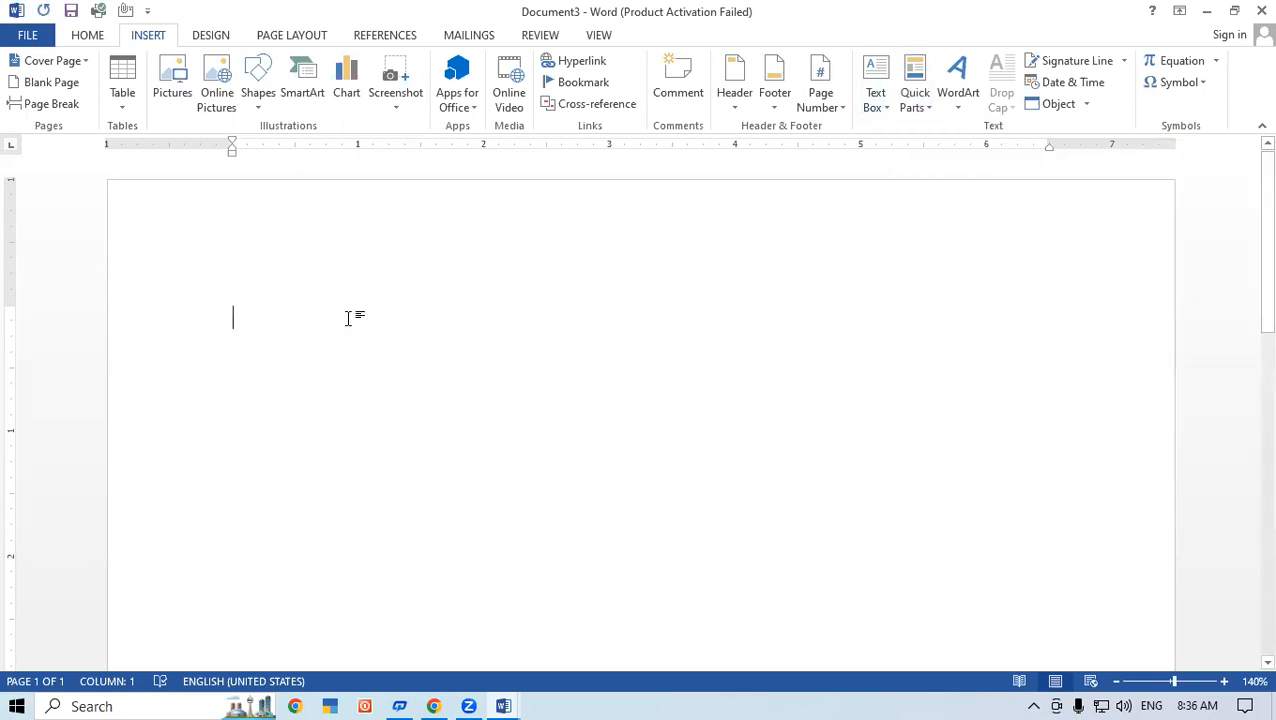
Step: Enter the labels Company Name and Company Address on two separate lines at the start of the document
{"action": "type", "text": "Compan"}
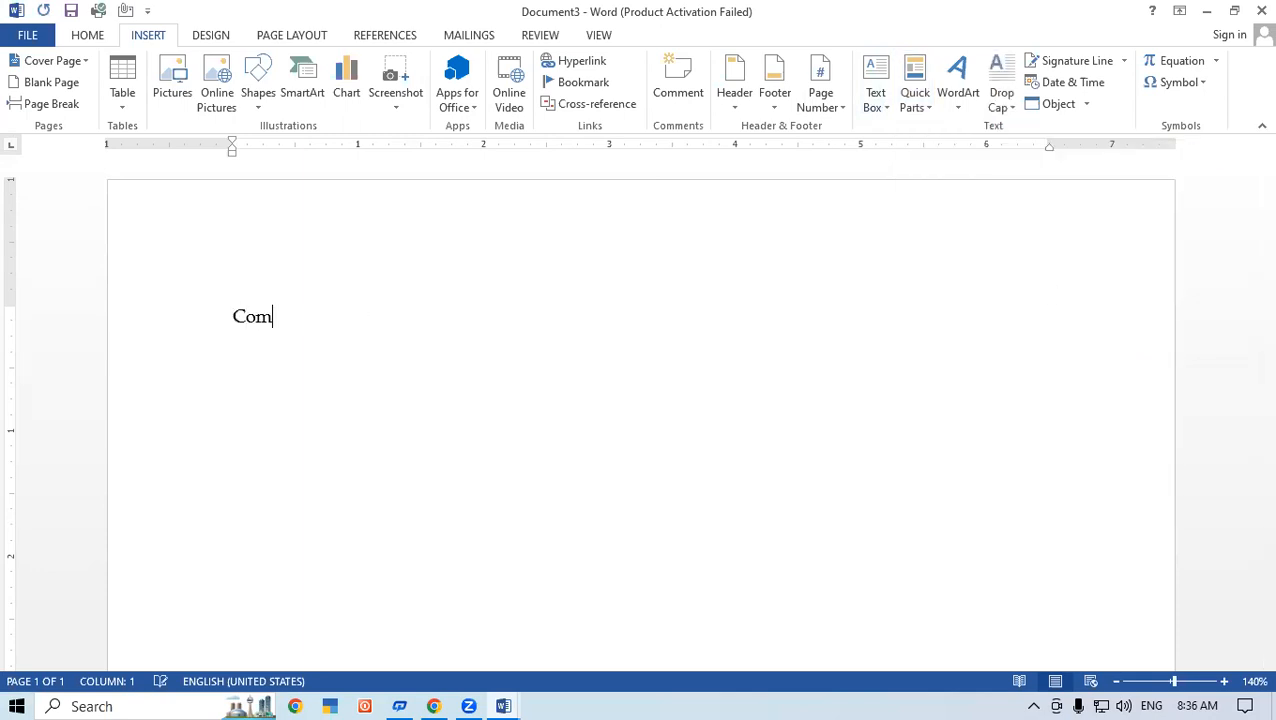
{"action": "type", "text": "Name"}
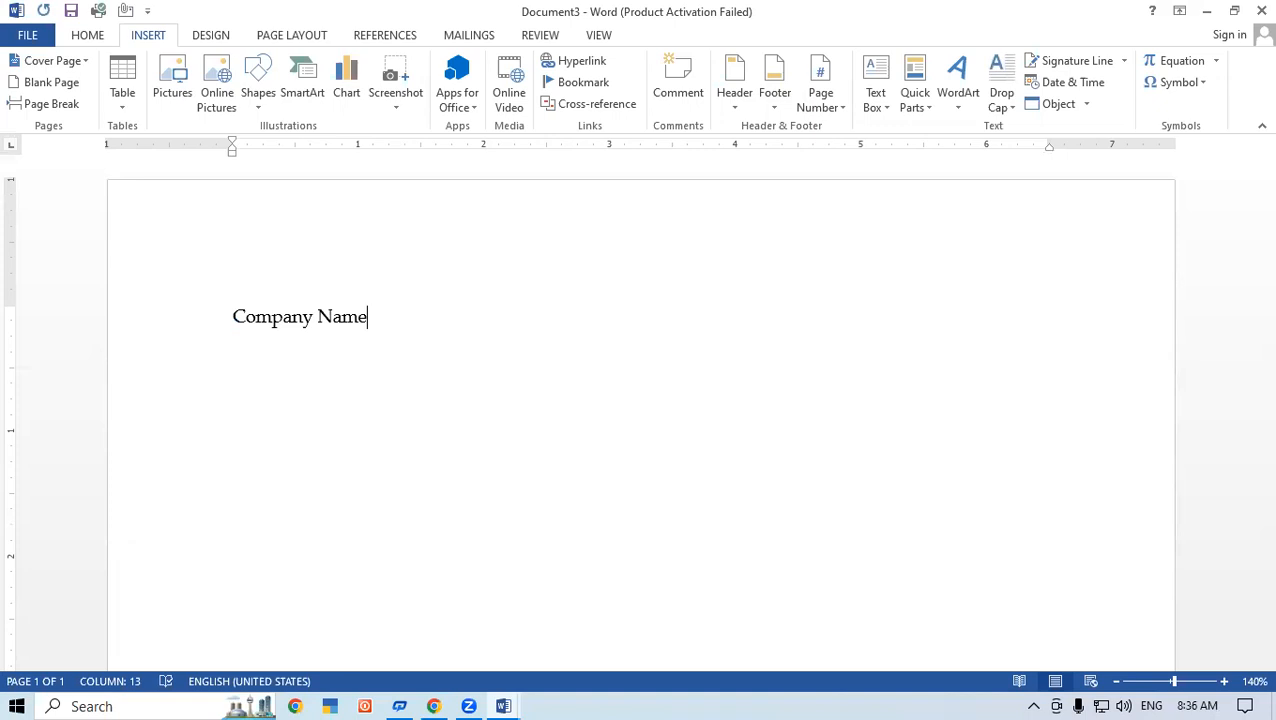
{"action": "key", "text": "Return"}
{"action": "type", "text": "Company "}
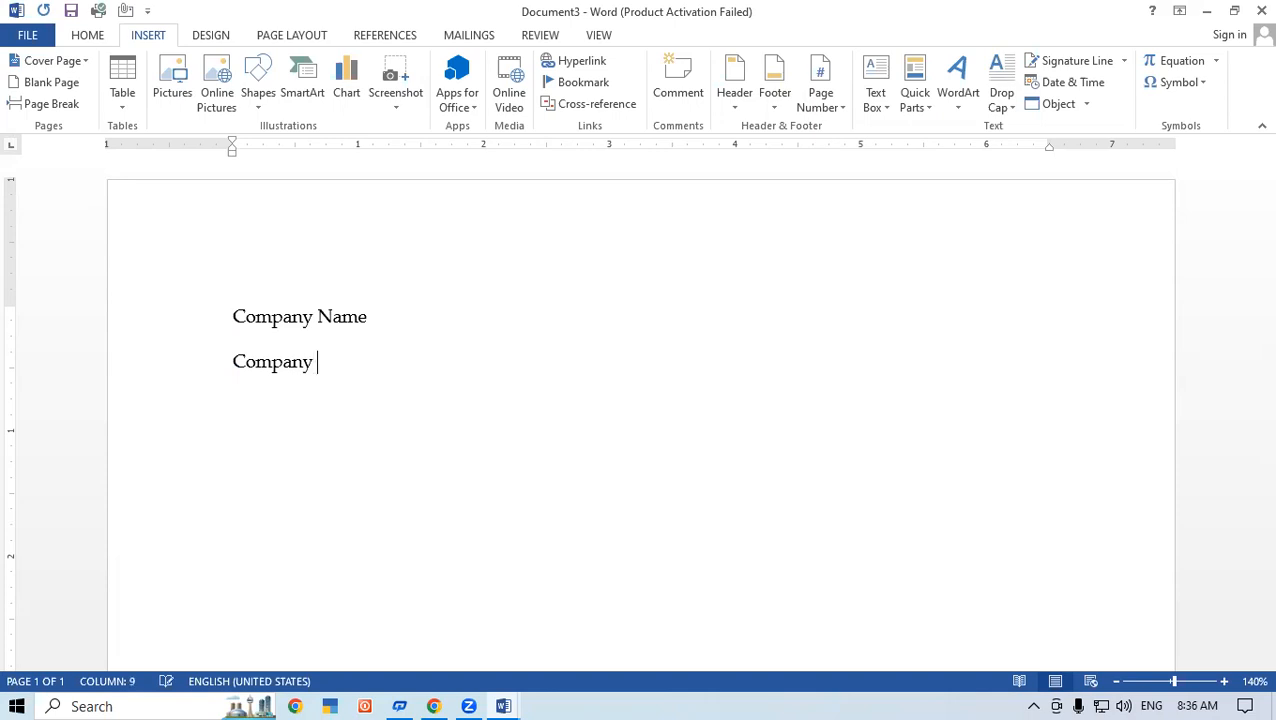
{"action": "type", "text": "Address"}
Step: Add a tab after the Company Name label and enter Gayatri Institute of Technology as its value
{"action": "left_click", "coordinate": [371, 321]}
{"action": "key", "text": "Tab"}
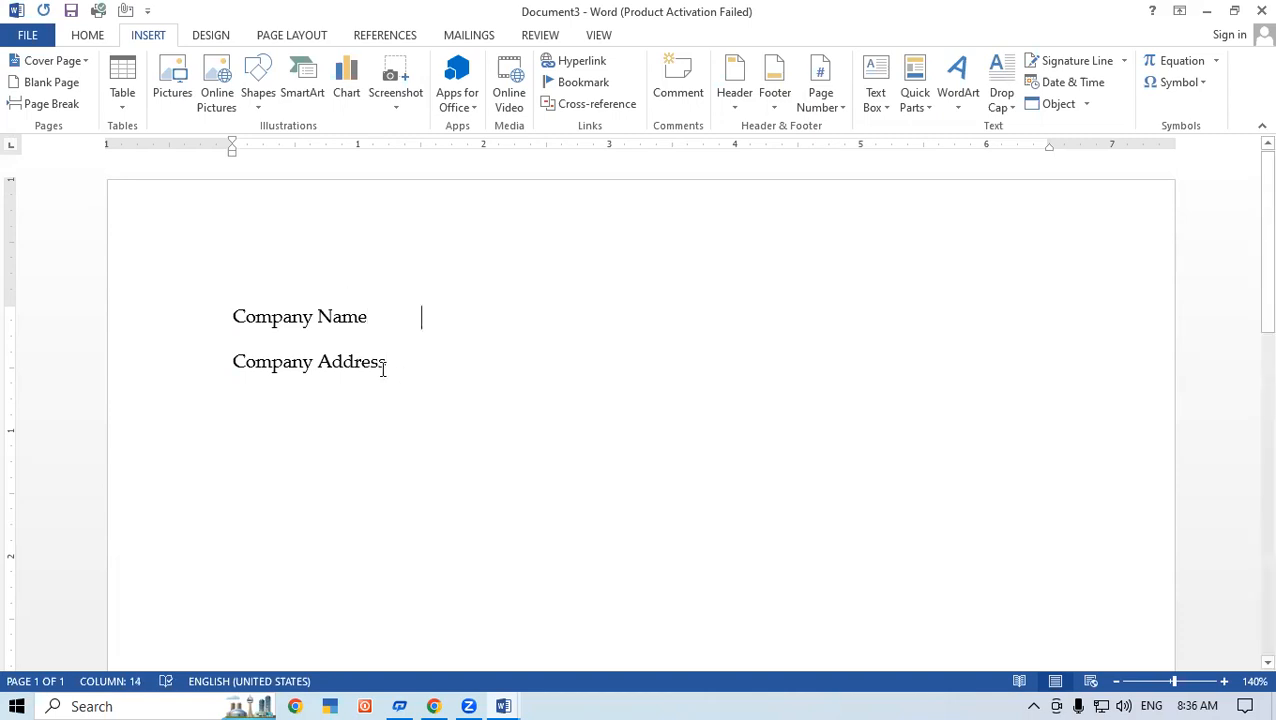
{"action": "left_click", "coordinate": [388, 362]}
{"action": "key", "text": "Tab"}
{"action": "left_click", "coordinate": [370, 310]}
{"action": "left_click", "coordinate": [413, 316]}
{"action": "type", "text": "Gayat"}
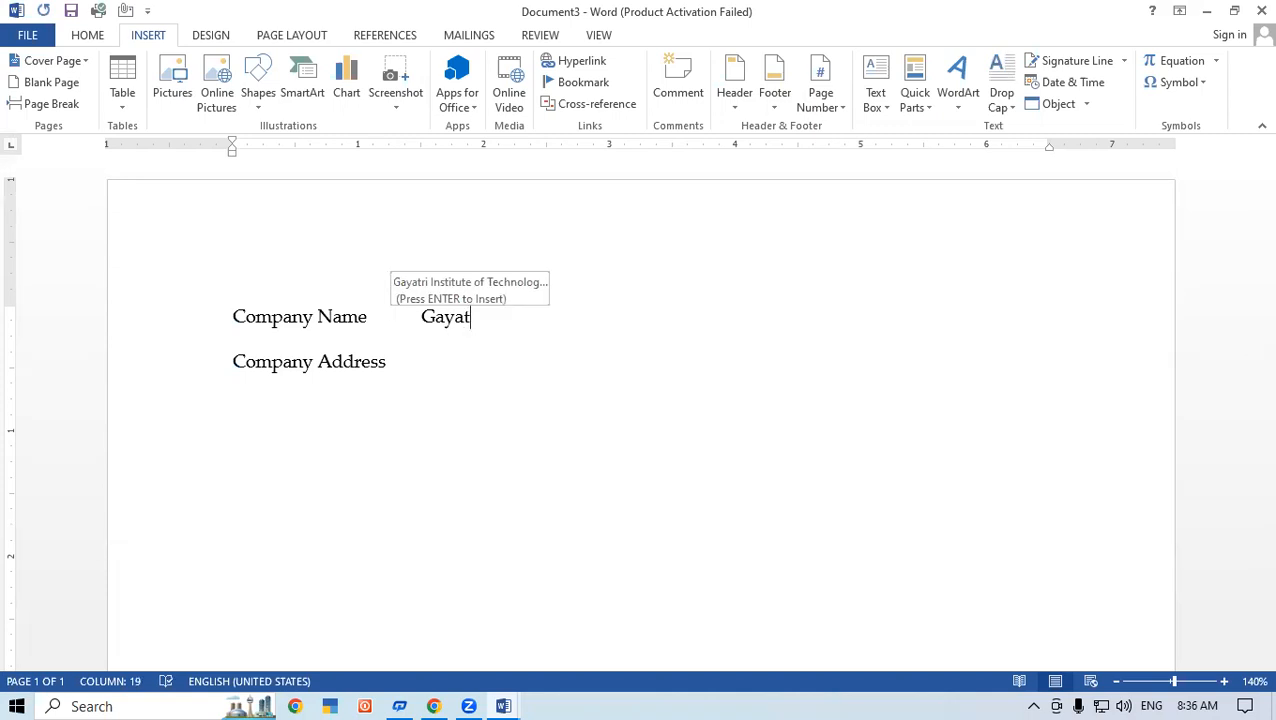
{"action": "type", "text": "ri Institute of Technology"}
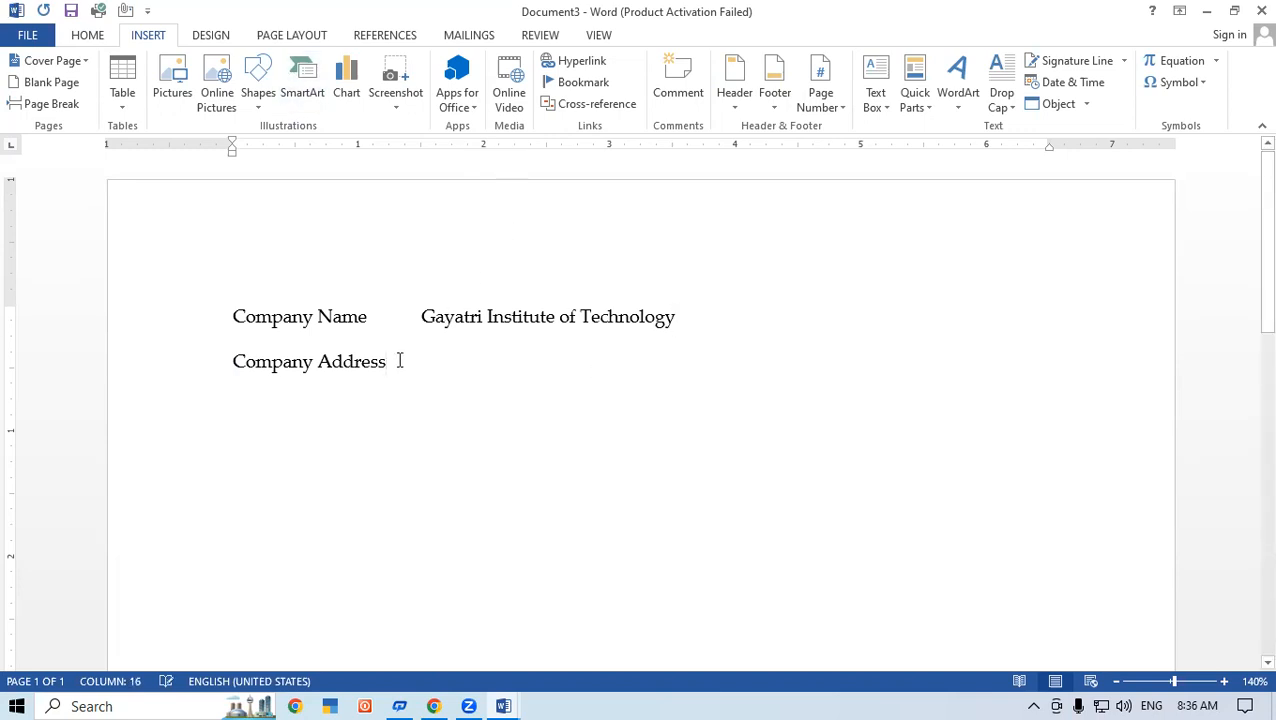
Step: Add a tab after the Company Address label and enter the company's postal address
{"action": "key", "text": "Tab"}
{"action": "type", "text": "Railway St"}
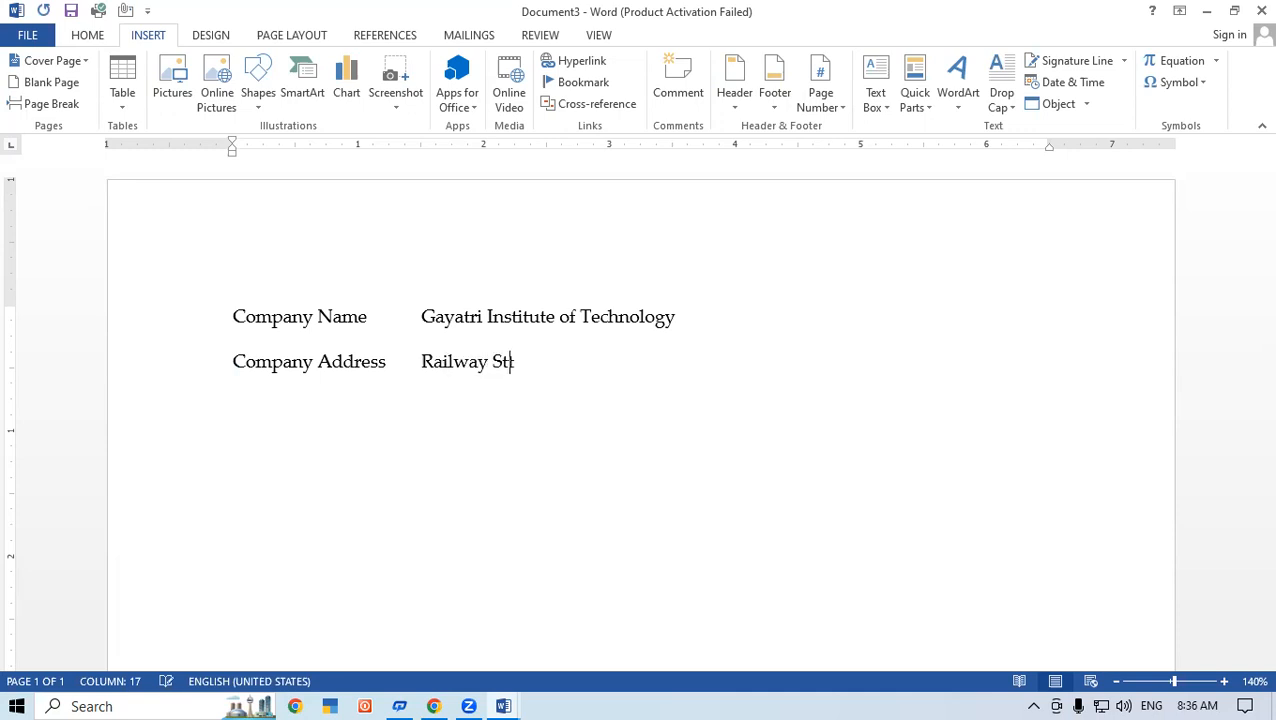
{"action": "type", "text": "ation Road Padrauna Kushinagar"}
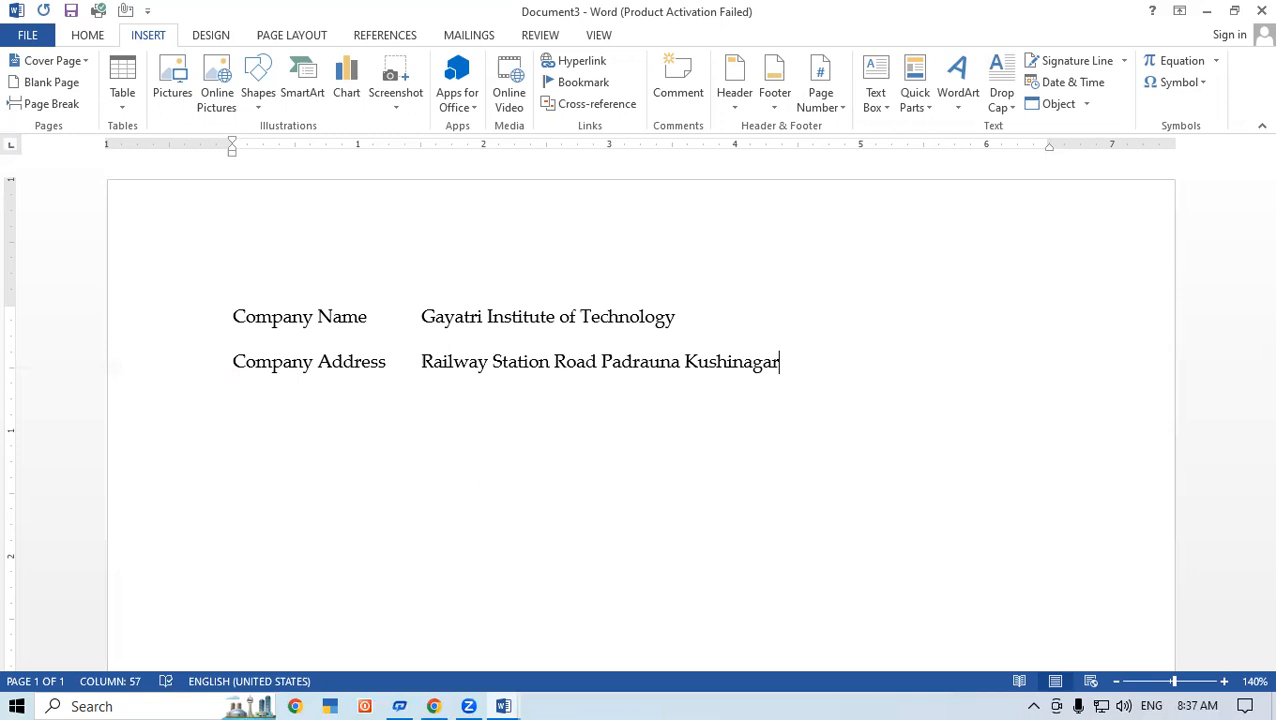
Step: Insert the Company document property on a new line below the typed address
{"action": "key", "text": "Return"}
{"action": "left_click", "coordinate": [915, 104]}
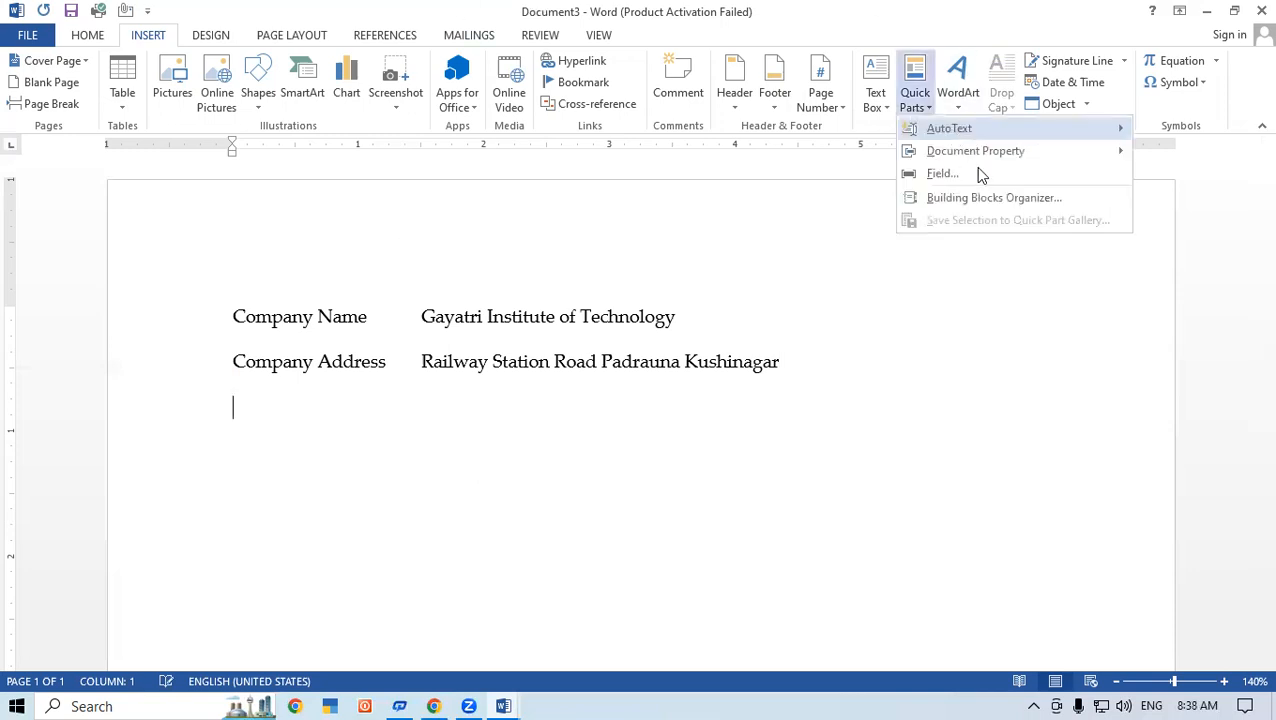
{"action": "mouse_move", "coordinate": [1045, 154]}
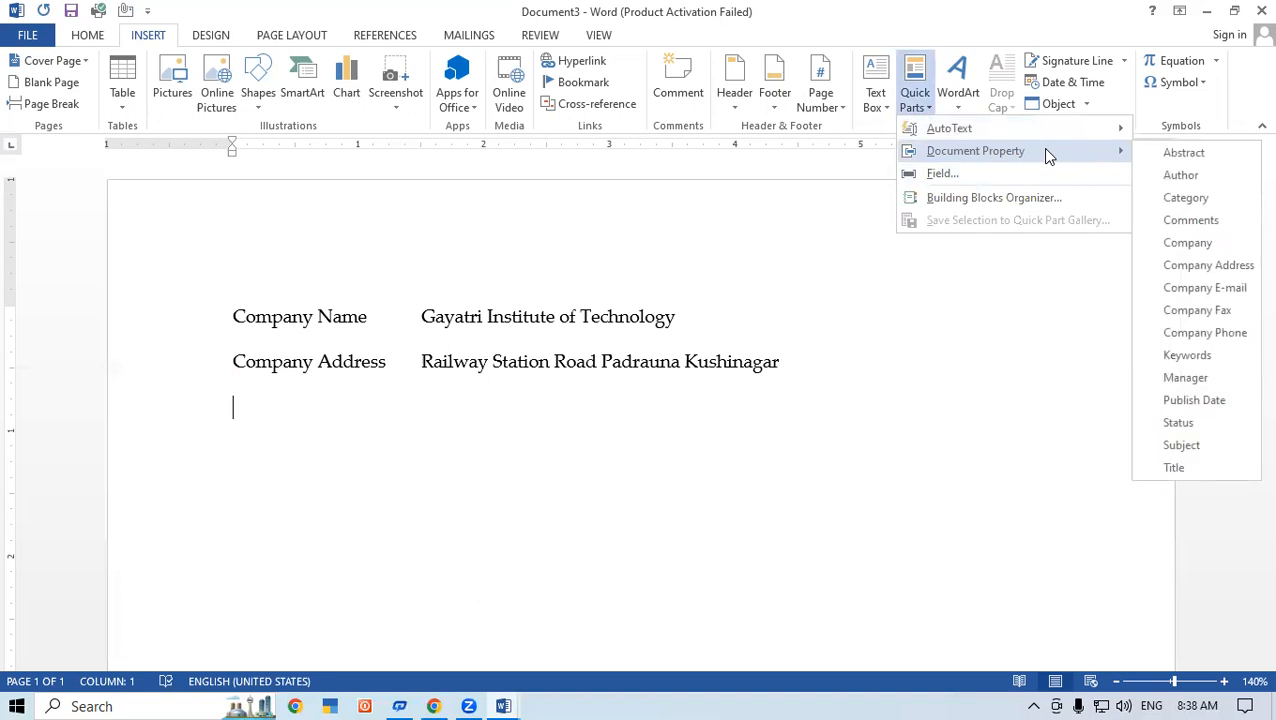
{"action": "left_click", "coordinate": [1238, 248]}
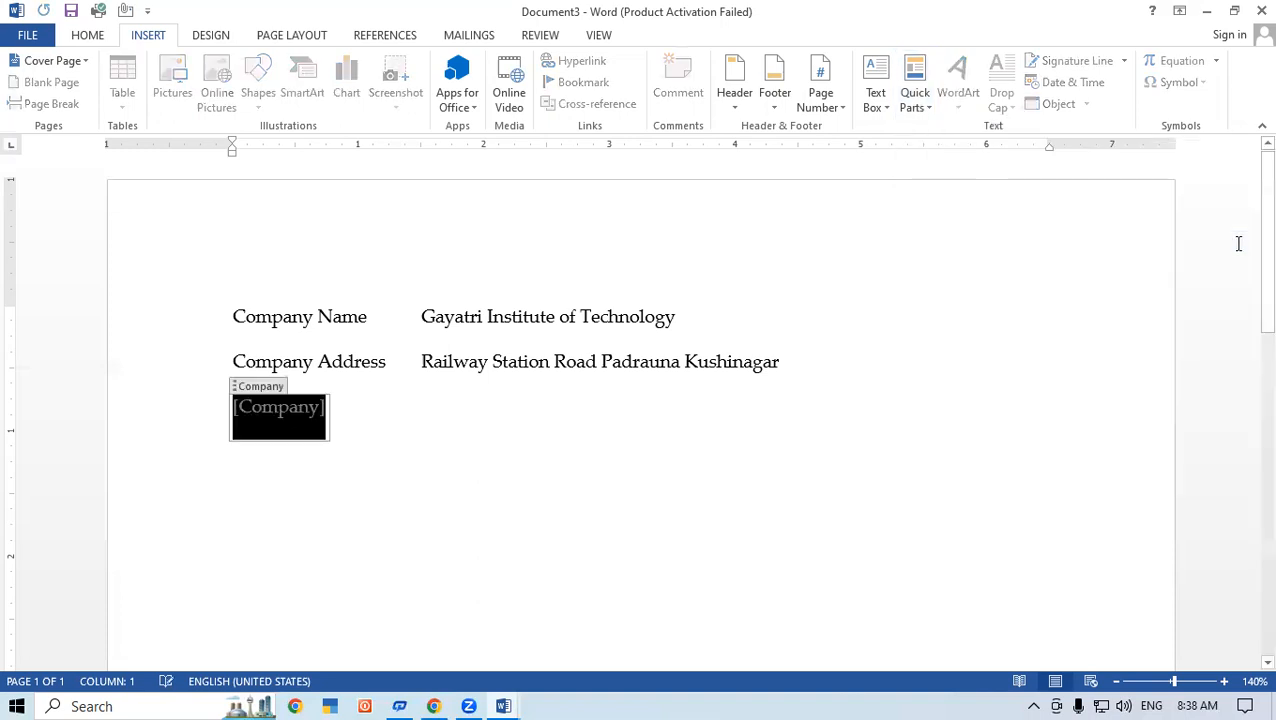
{"action": "left_click", "coordinate": [247, 464]}
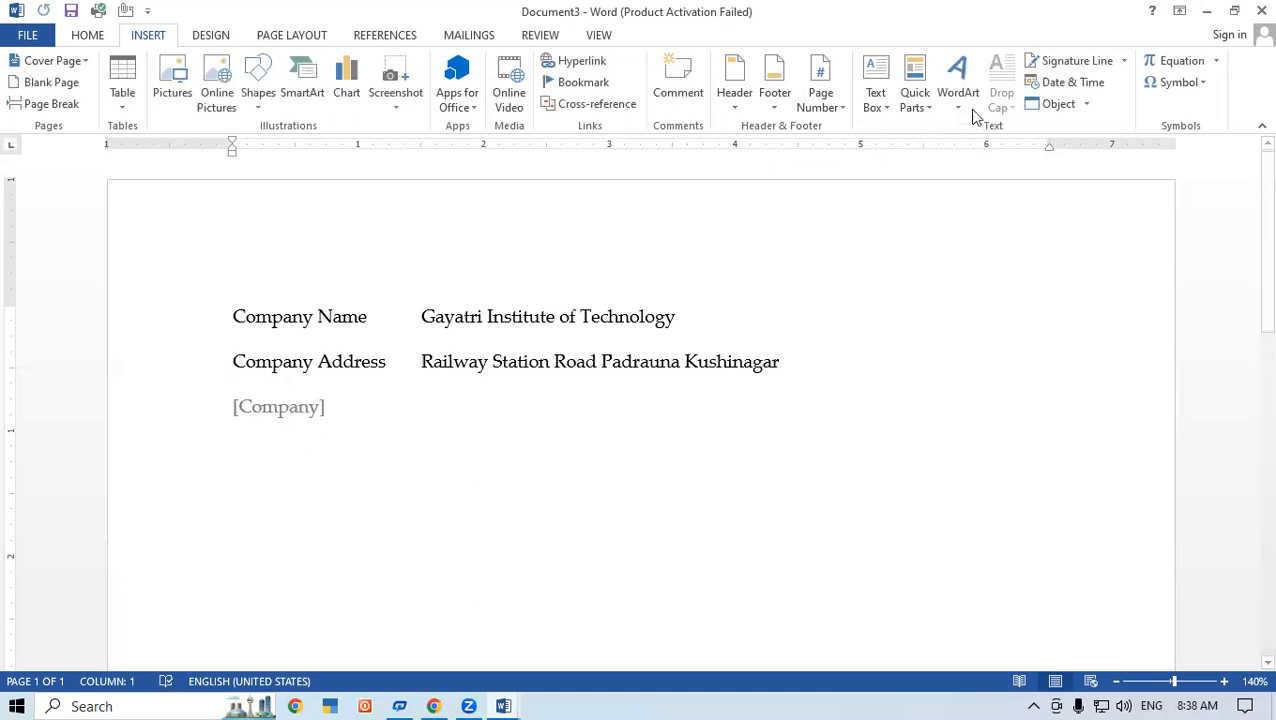
Step: Insert the Company Address and Company E-mail document properties on separate lines below the Company field
{"action": "left_click", "coordinate": [915, 90]}
{"action": "mouse_move", "coordinate": [1058, 158]}
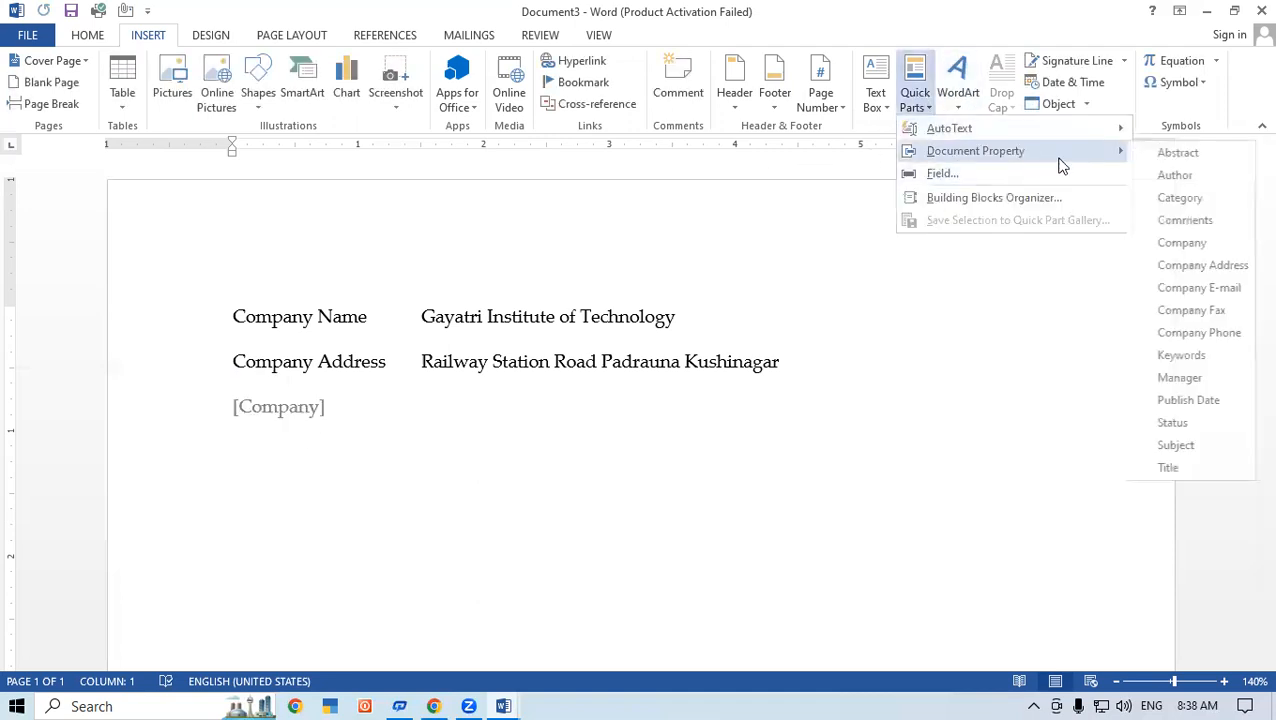
{"action": "left_click", "coordinate": [1222, 268]}
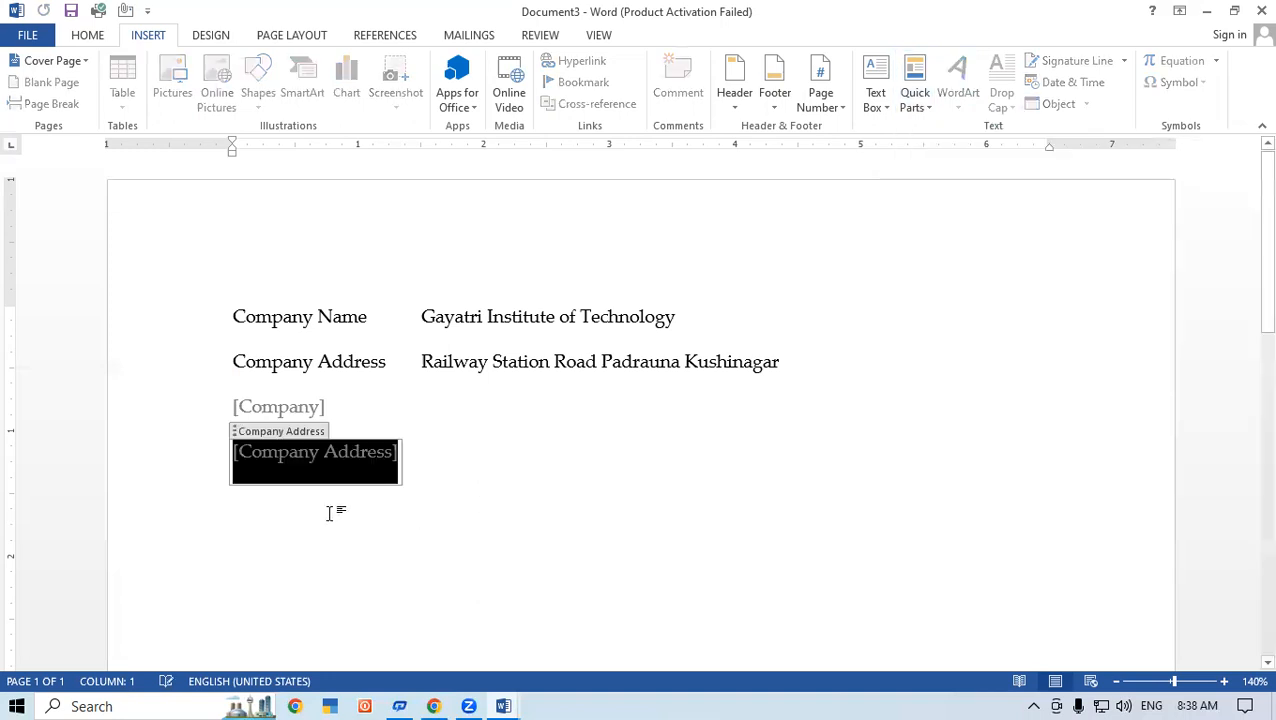
{"action": "left_click", "coordinate": [258, 517]}
{"action": "left_click", "coordinate": [918, 104]}
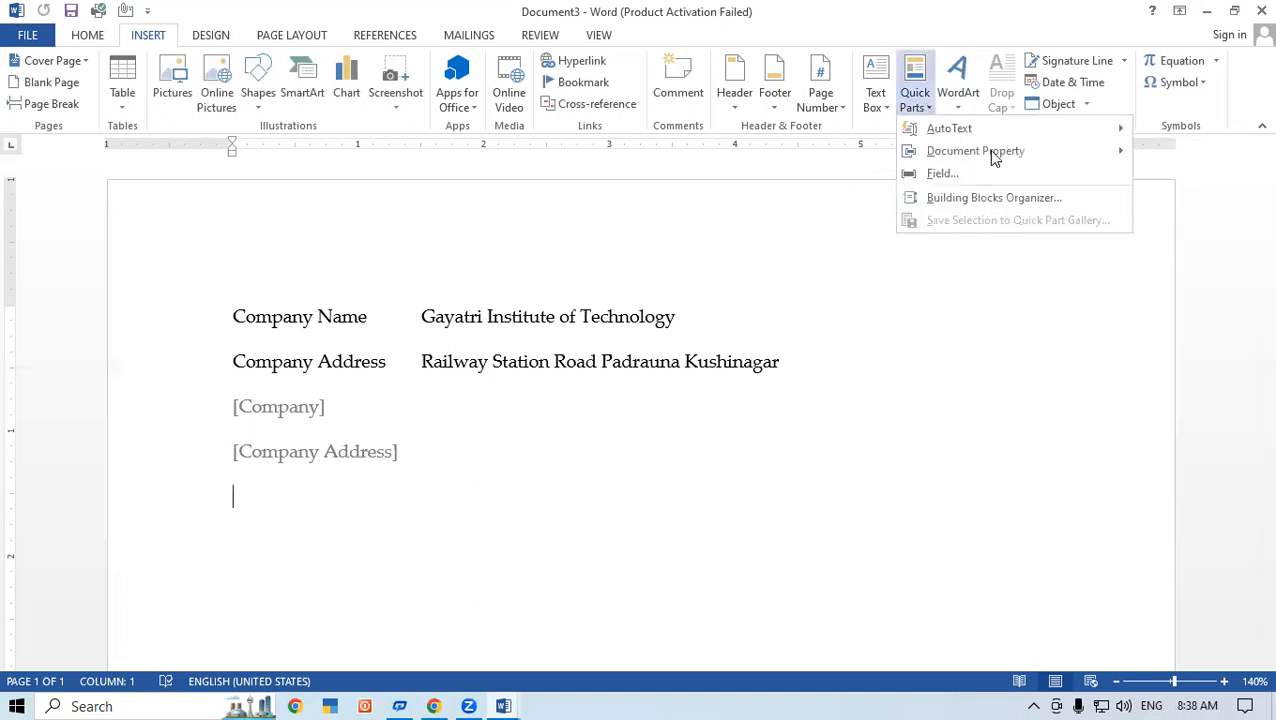
{"action": "mouse_move", "coordinate": [993, 155]}
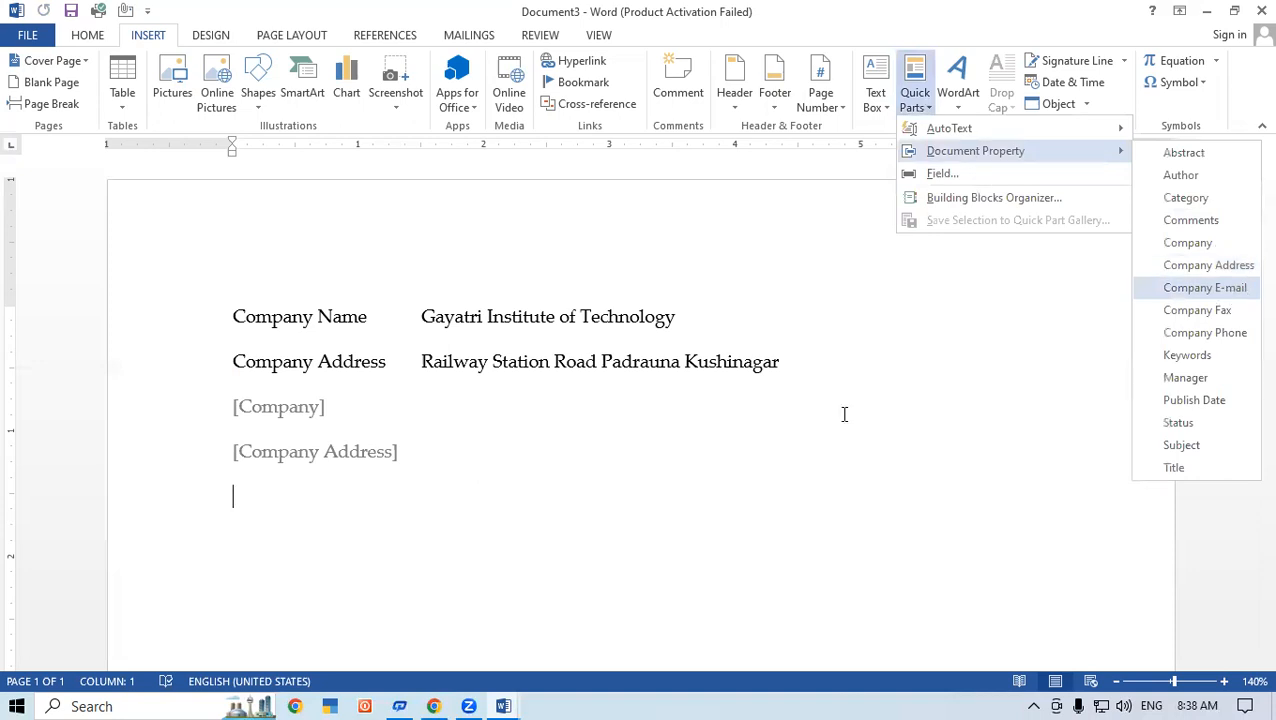
{"action": "left_click", "coordinate": [1205, 288]}
{"action": "double_click", "coordinate": [290, 566]}
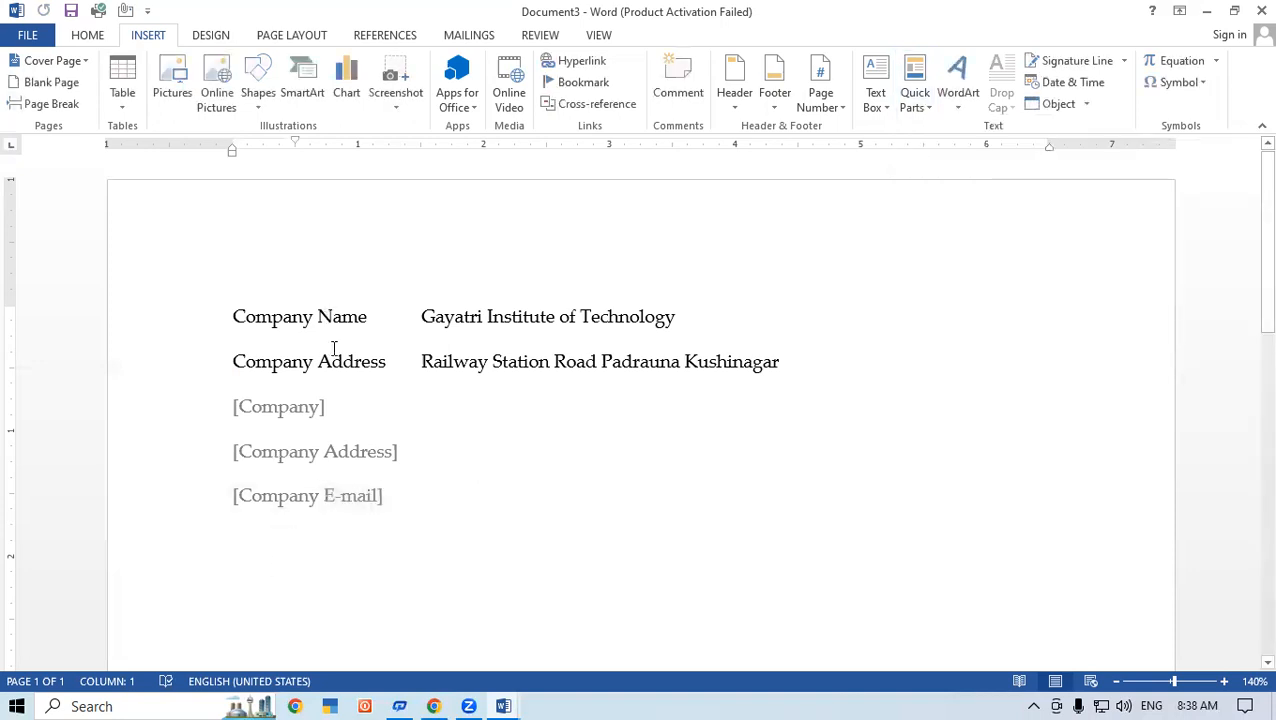
Step: Fill in the Company field with Gayatri Computer Pvt.Ltd
{"action": "left_click", "coordinate": [281, 418]}
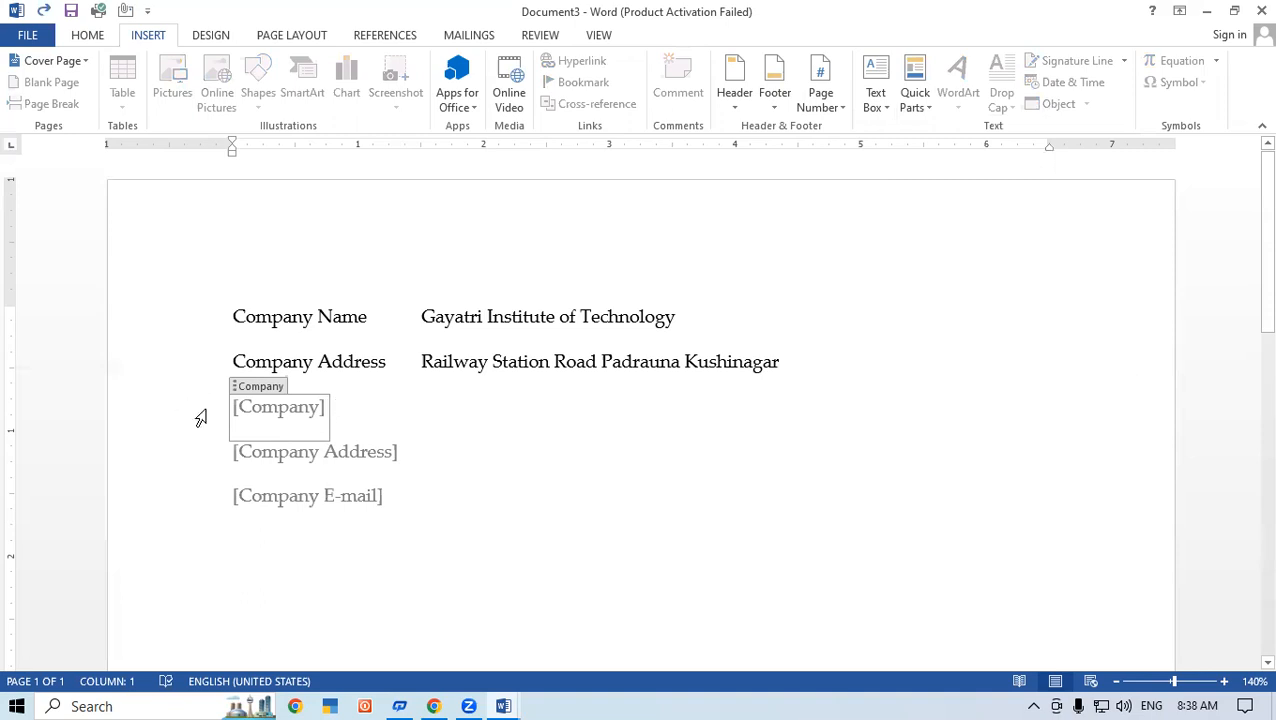
{"action": "type", "text": "g"}
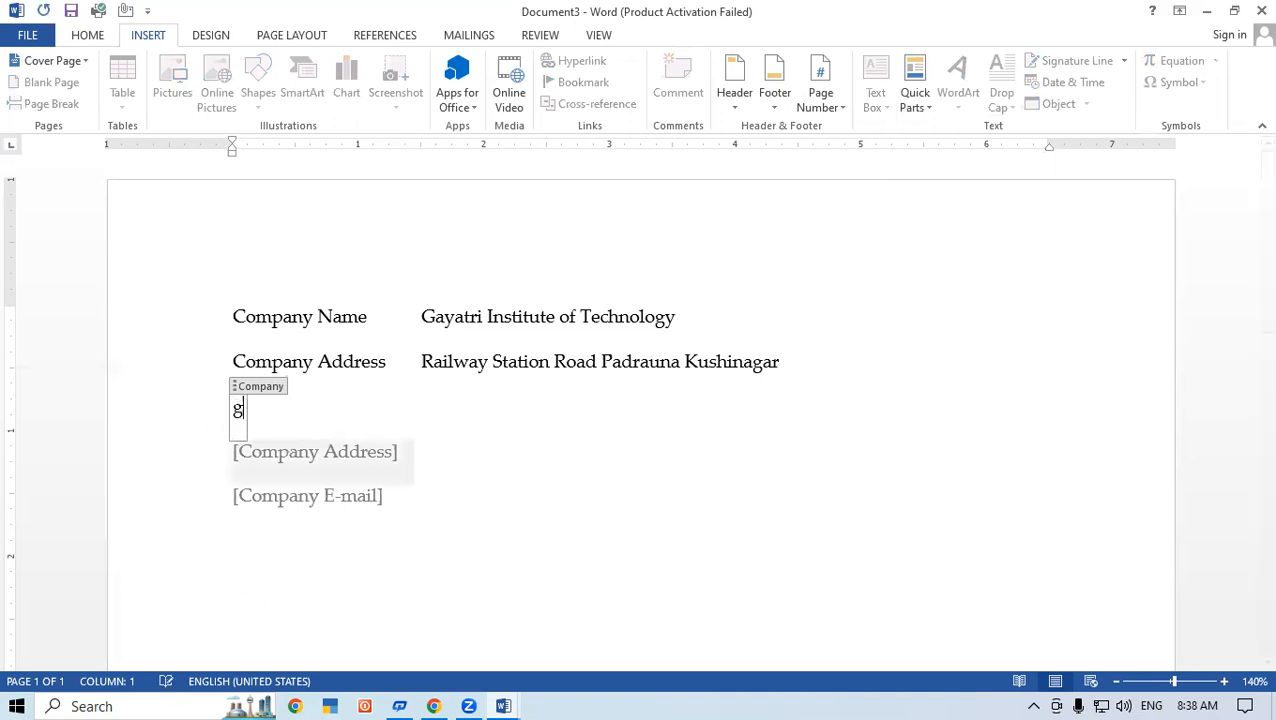
{"action": "key", "text": "BackSpace"}
{"action": "type", "text": "Gayatri Compu"}
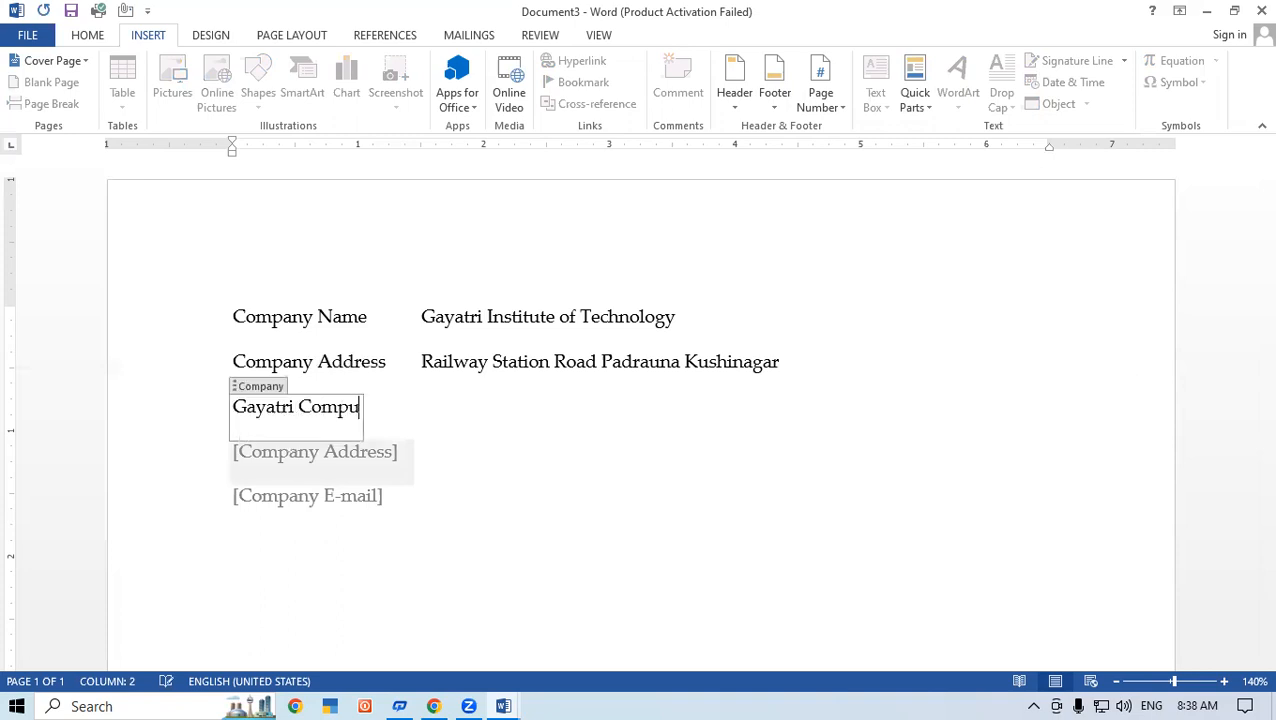
{"action": "type", "text": "ter Pvt.l"}
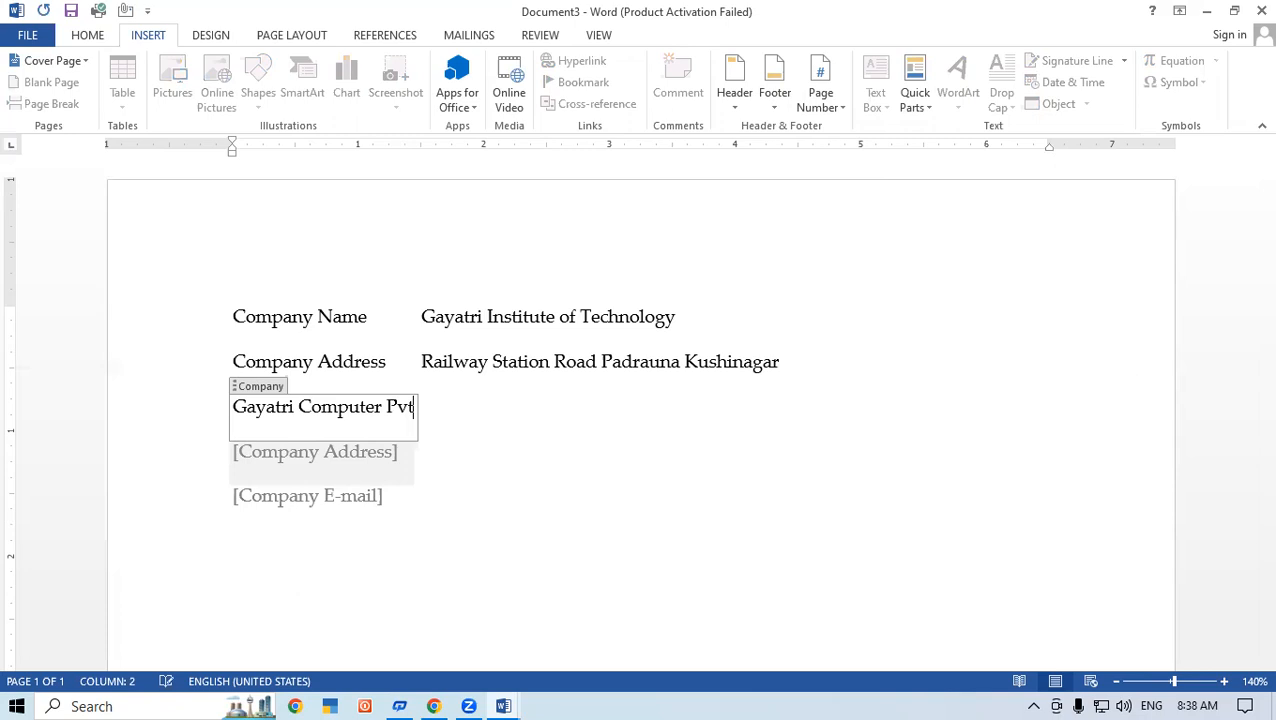
{"action": "key", "text": "BackSpace"}
{"action": "type", "text": "Ltd"}
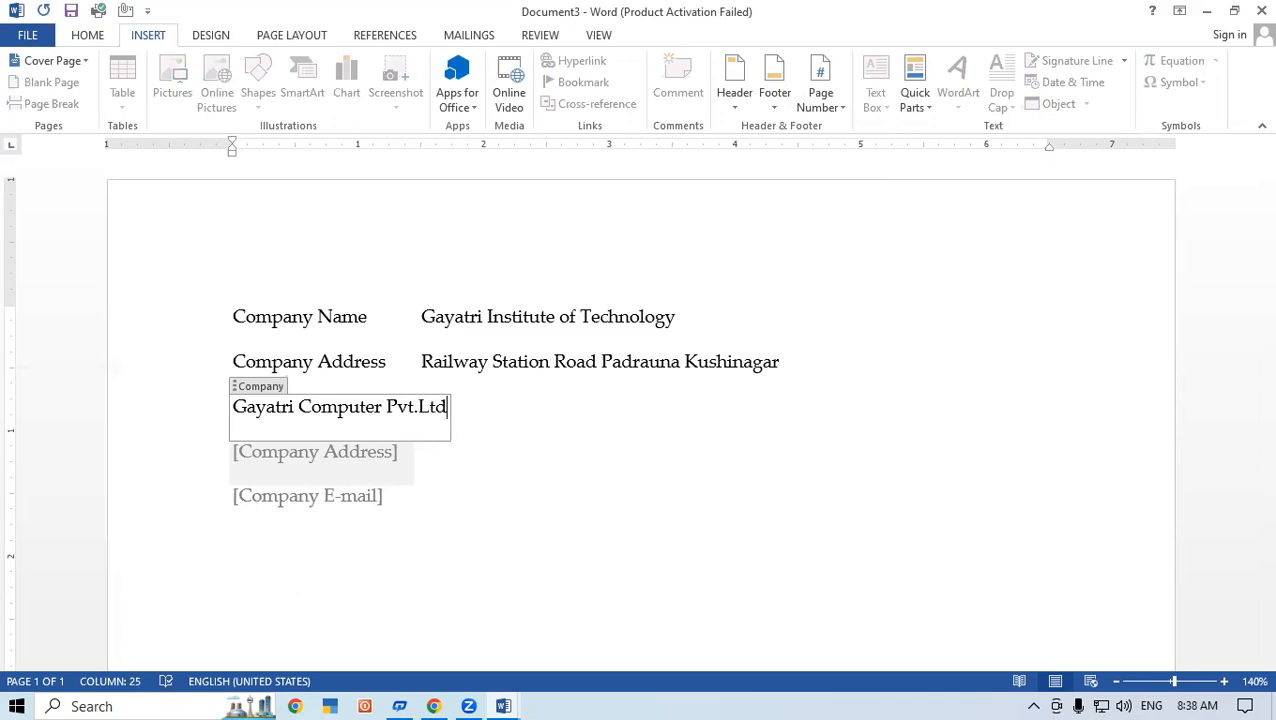
Step: Fill in the Company Address field with the company's town and leave the field
{"action": "left_click", "coordinate": [305, 457]}
{"action": "left_click", "coordinate": [557, 492]}
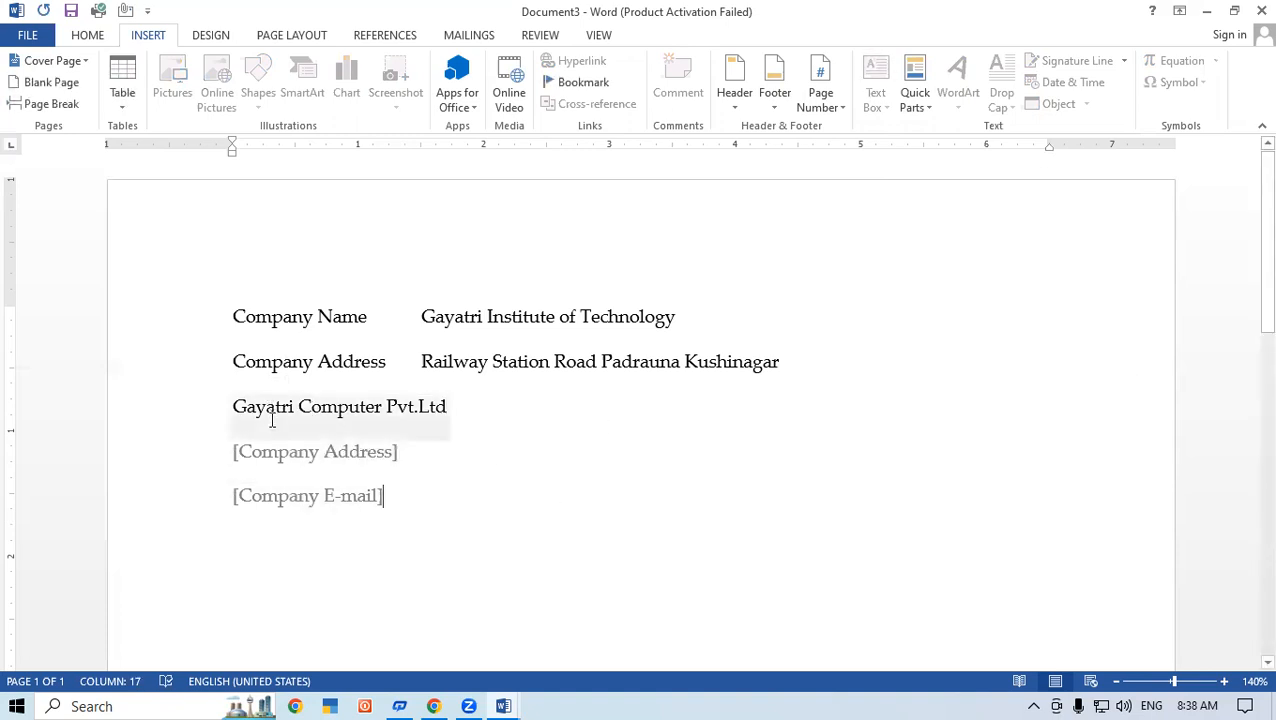
{"action": "left_click", "coordinate": [270, 418]}
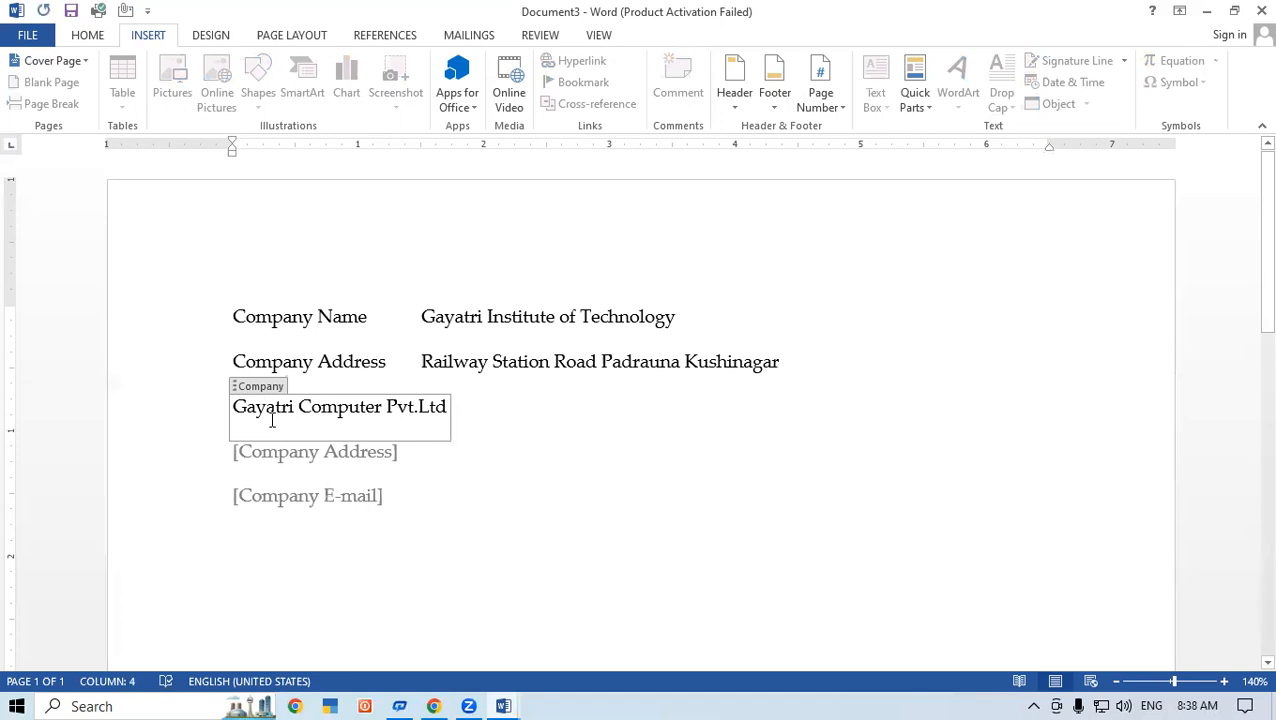
{"action": "left_click", "coordinate": [329, 470]}
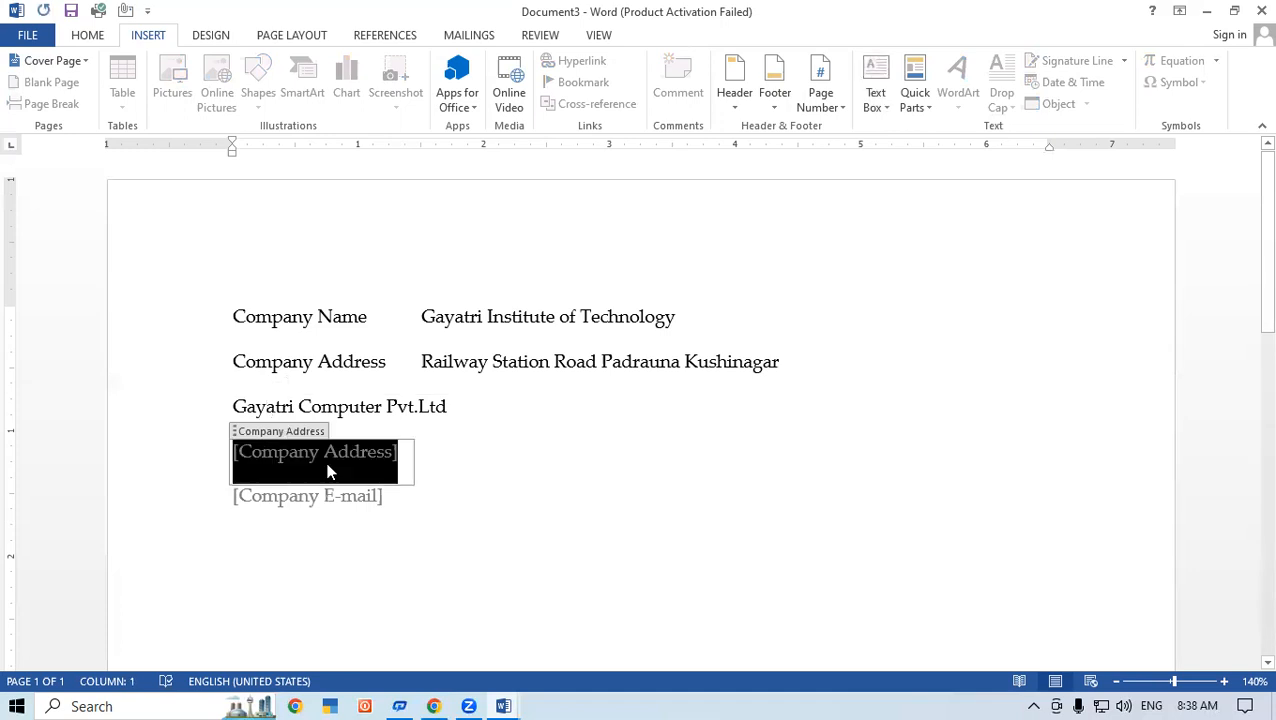
{"action": "type", "text": "Padrauna"}
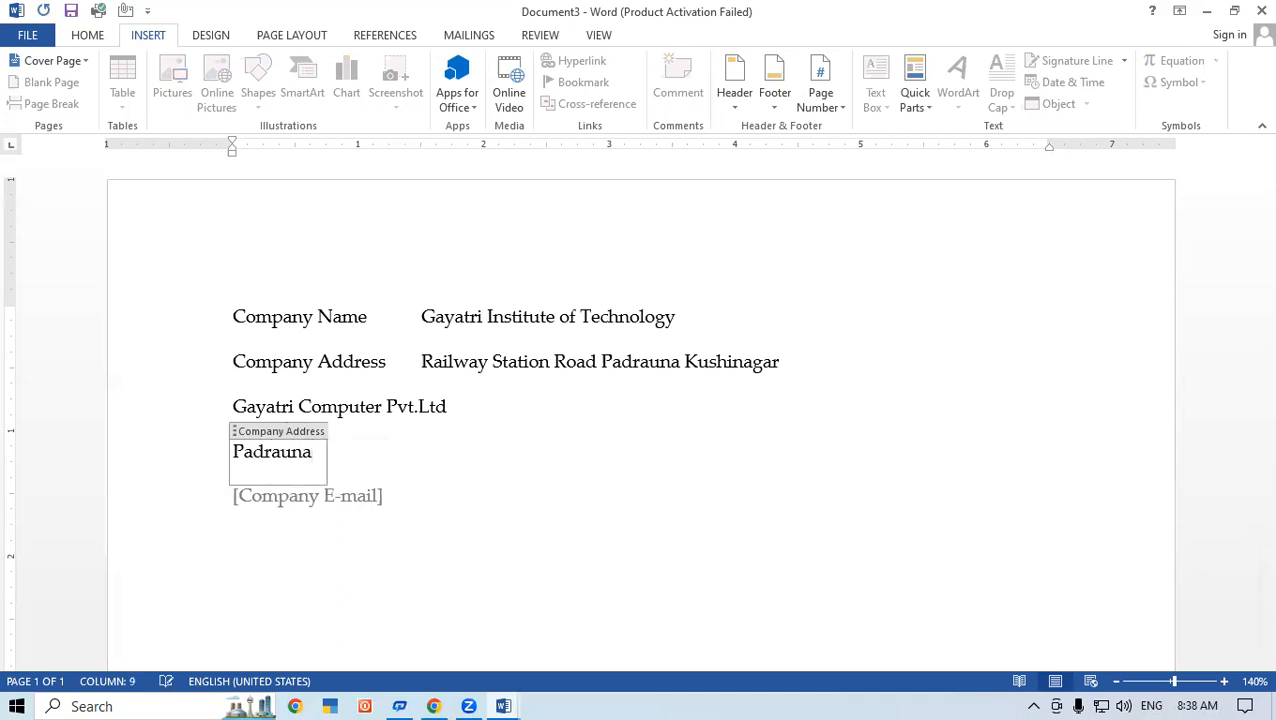
{"action": "left_click", "coordinate": [447, 504]}
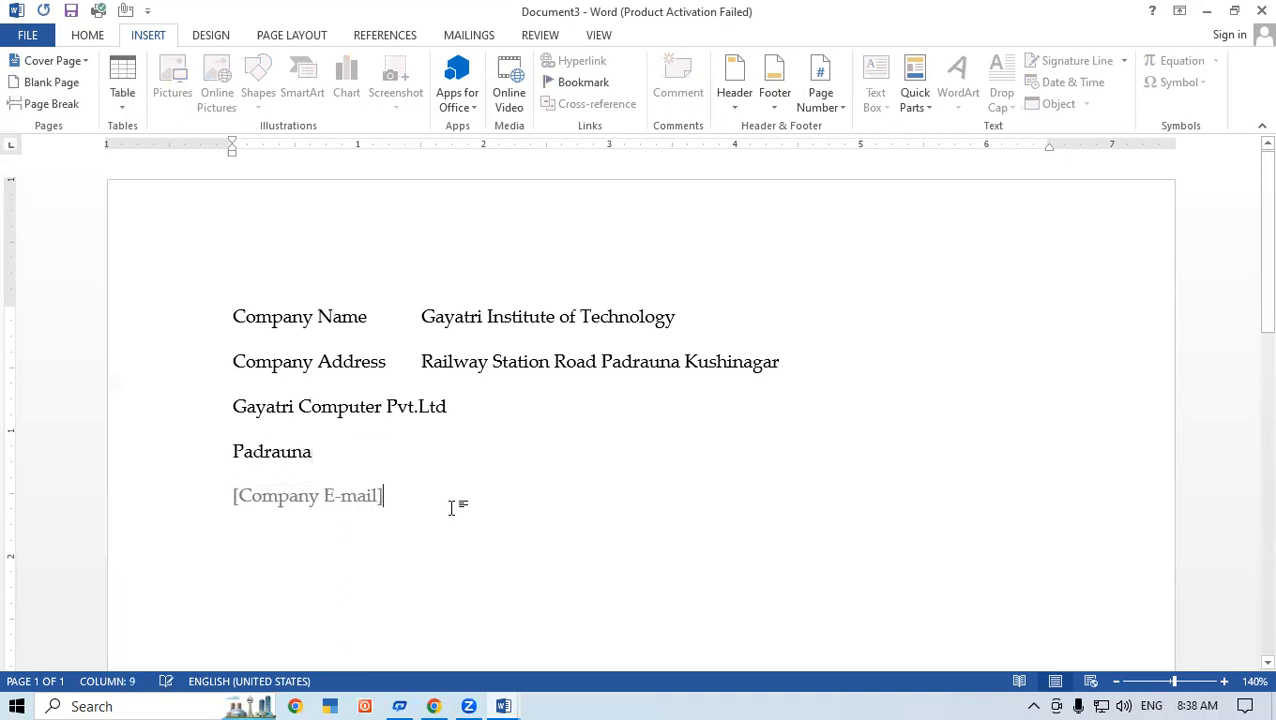
Step: Compare the typed company lines with the inserted Company Address and Company E-mail fields by selecting each group
{"action": "left_click", "coordinate": [265, 468]}
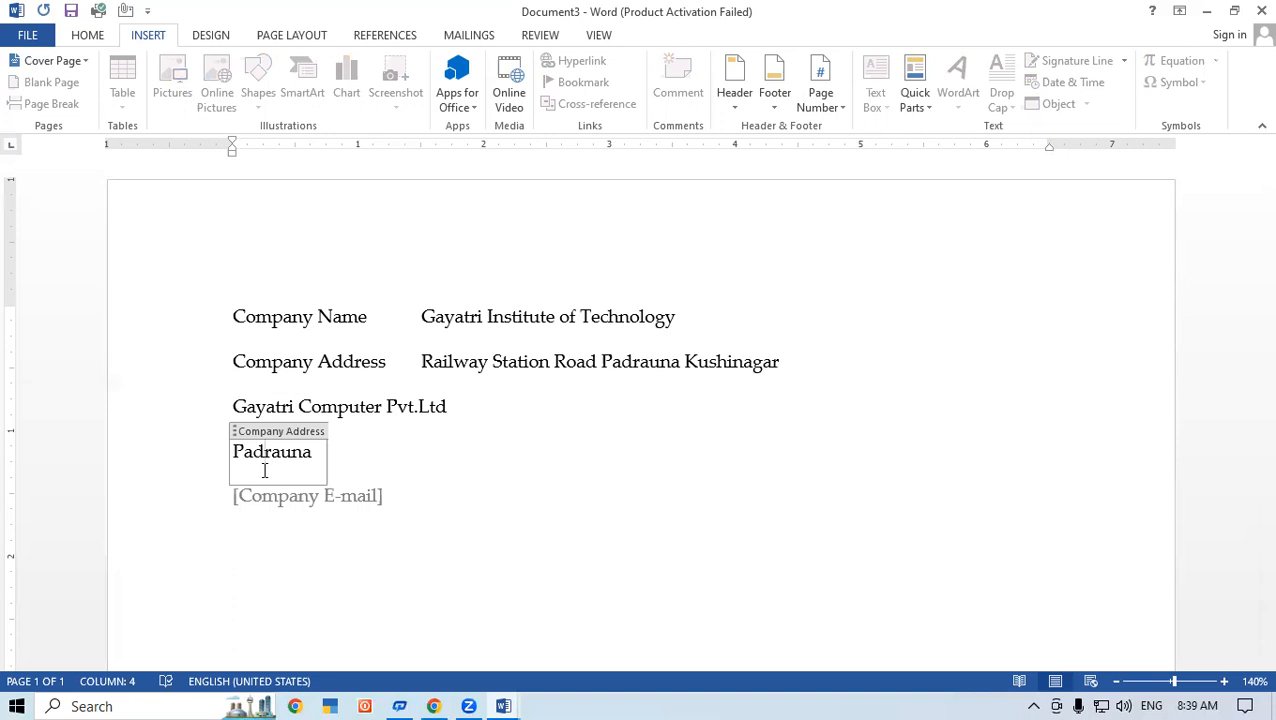
{"action": "left_click_drag", "start_coordinate": [232, 316], "coordinate": [891, 360]}
{"action": "left_click", "coordinate": [891, 362]}
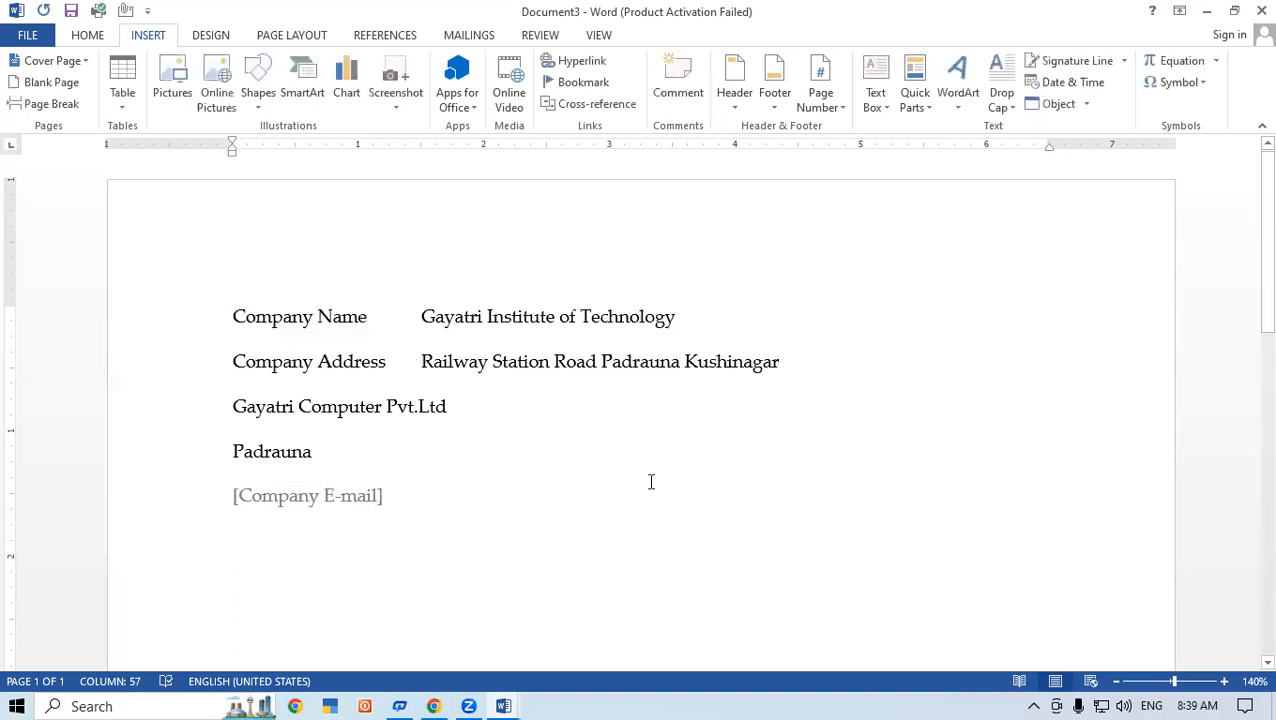
{"action": "left_click_drag", "start_coordinate": [381, 495], "coordinate": [214, 456]}
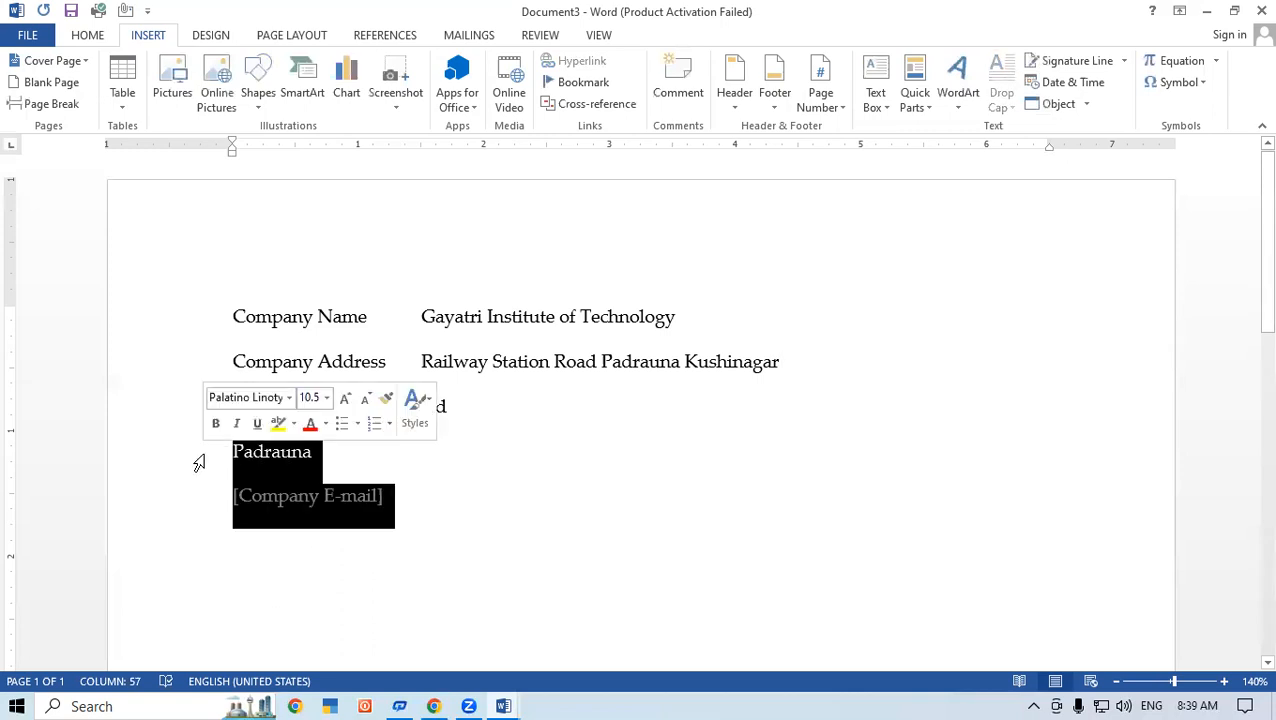
Step: Delete the selected Company Address and Company E-mail fields and add an empty line below the Company field
{"action": "key", "text": "BackSpace"}
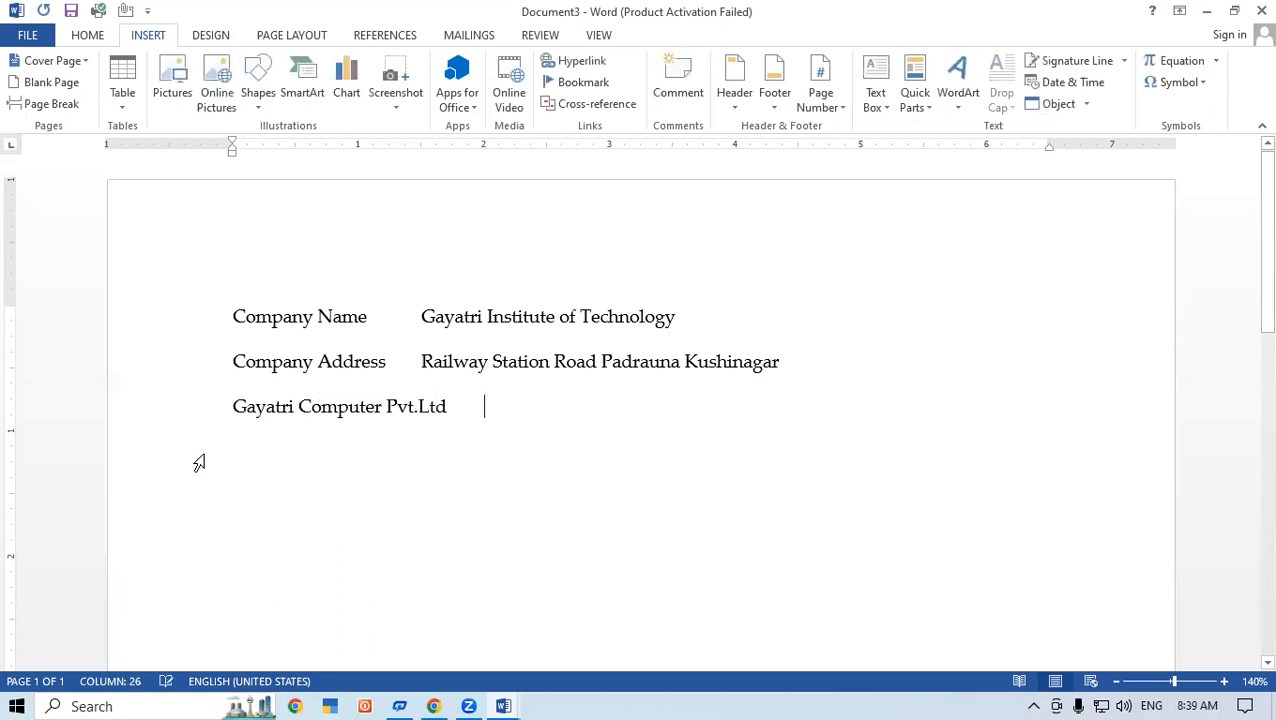
{"action": "key", "text": "Return"}
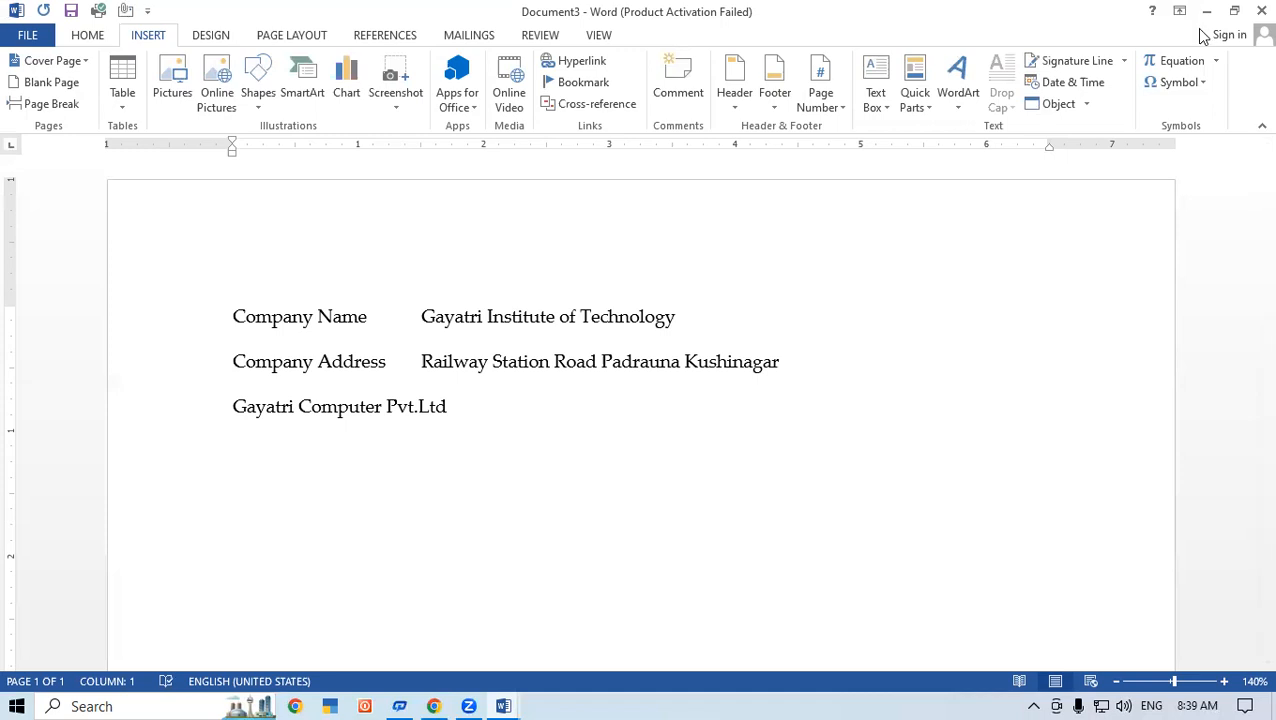
{"action": "left_click", "coordinate": [922, 108]}
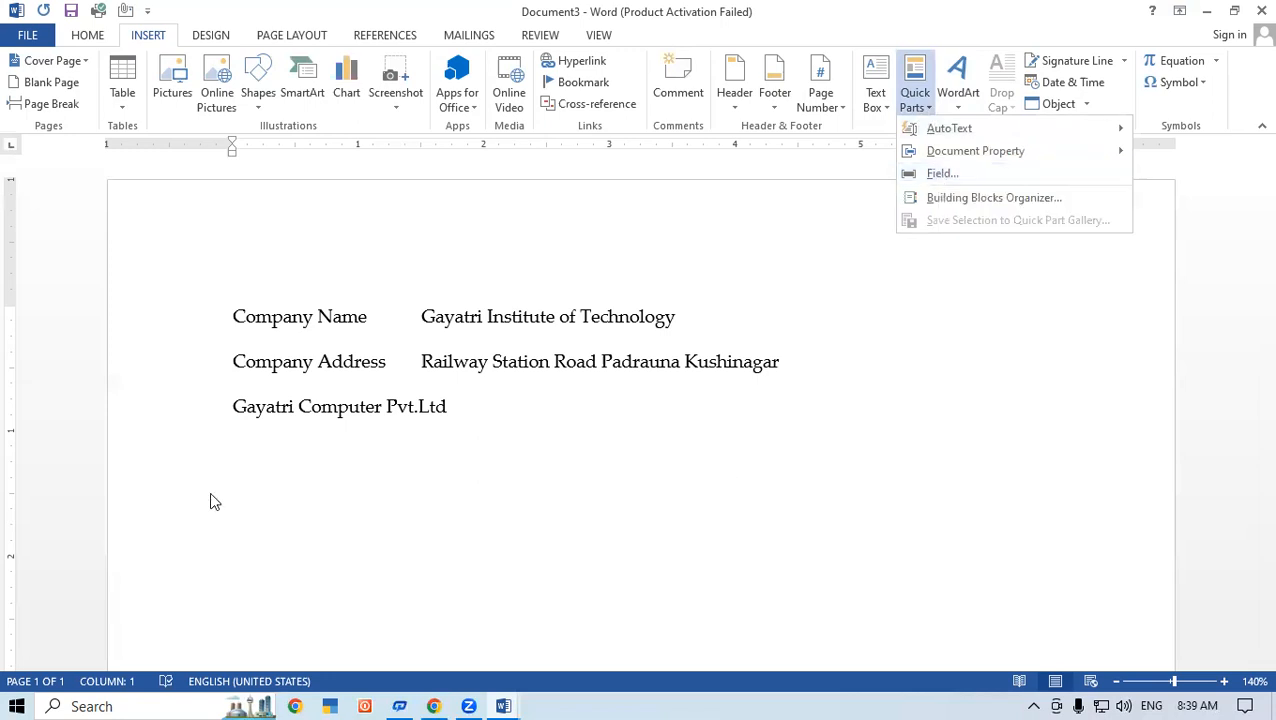
{"action": "left_click", "coordinate": [547, 446]}
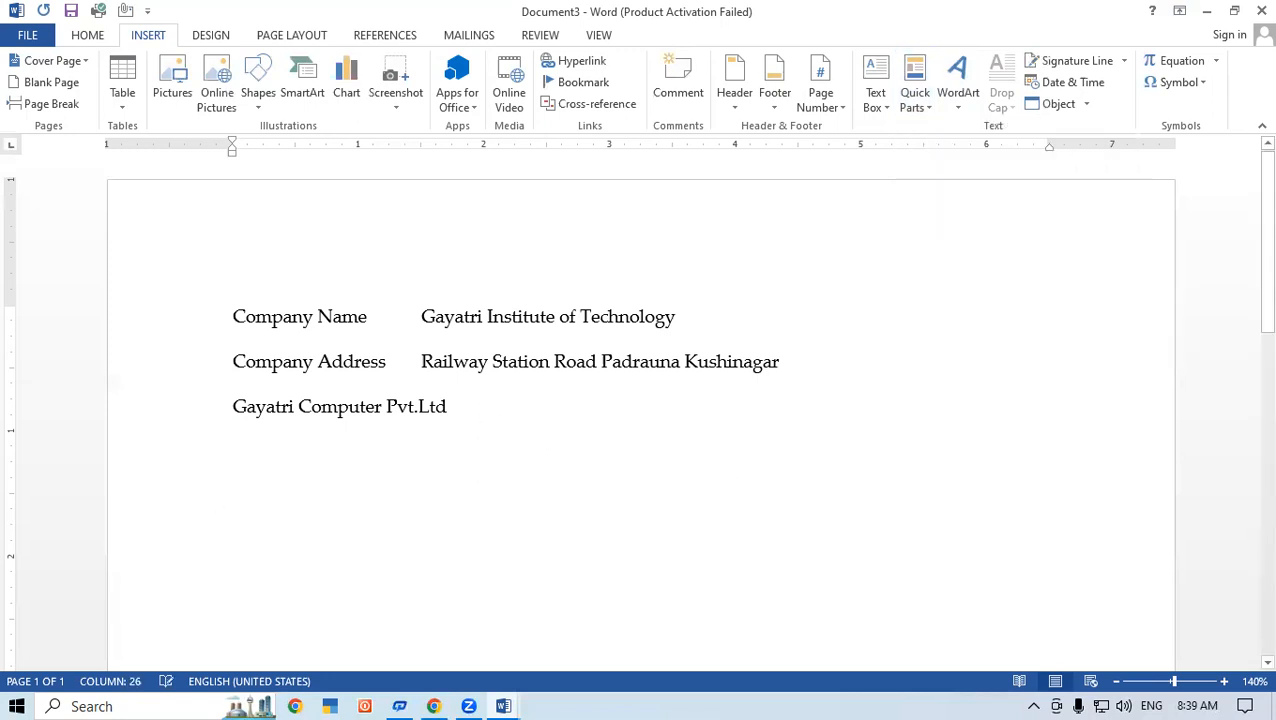
Step: Insert a seven-column table below the company lines and extend it to five rows
{"action": "scroll", "coordinate": [461, 432], "scroll_direction": "down", "scroll_amount": 2}
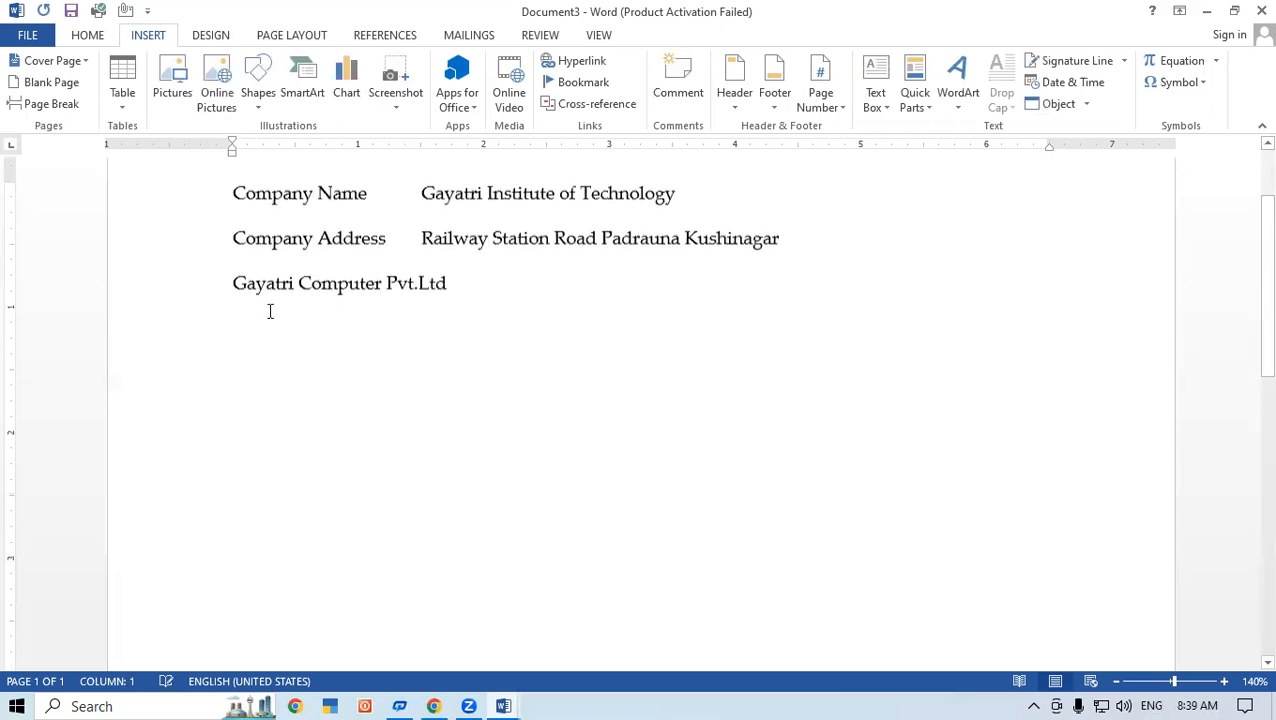
{"action": "left_click", "coordinate": [122, 92]}
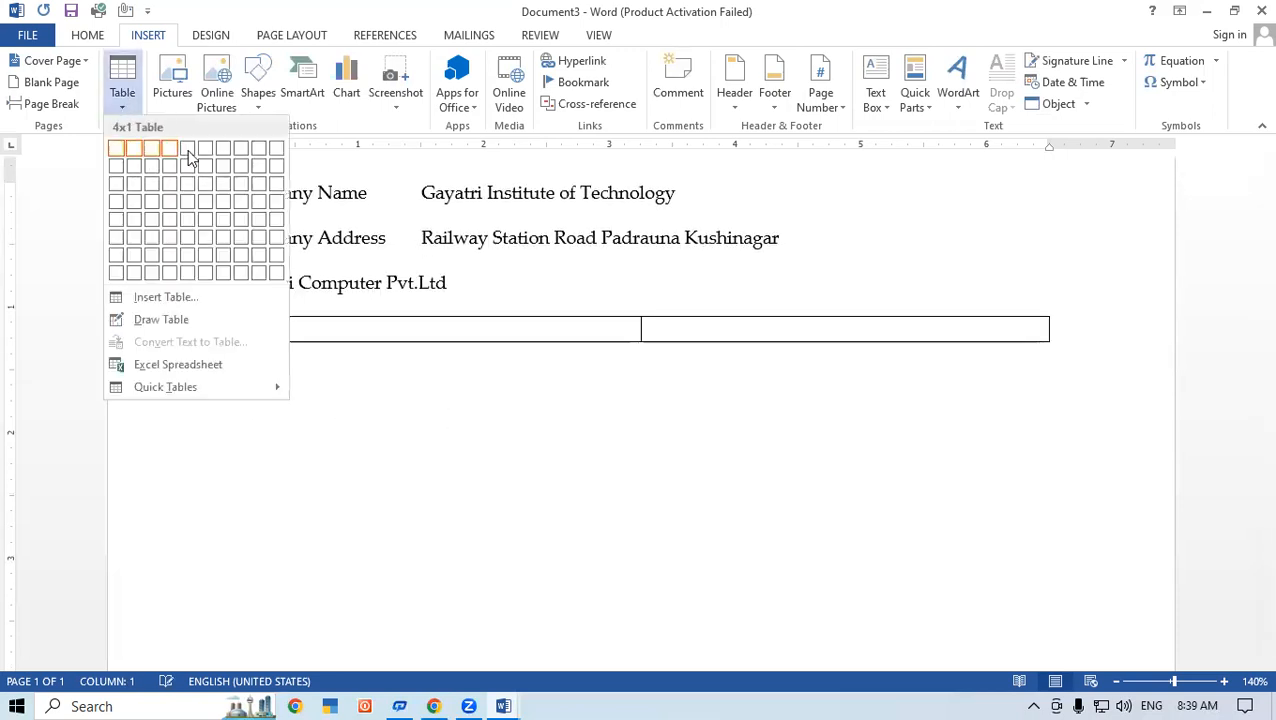
{"action": "left_click", "coordinate": [222, 150]}
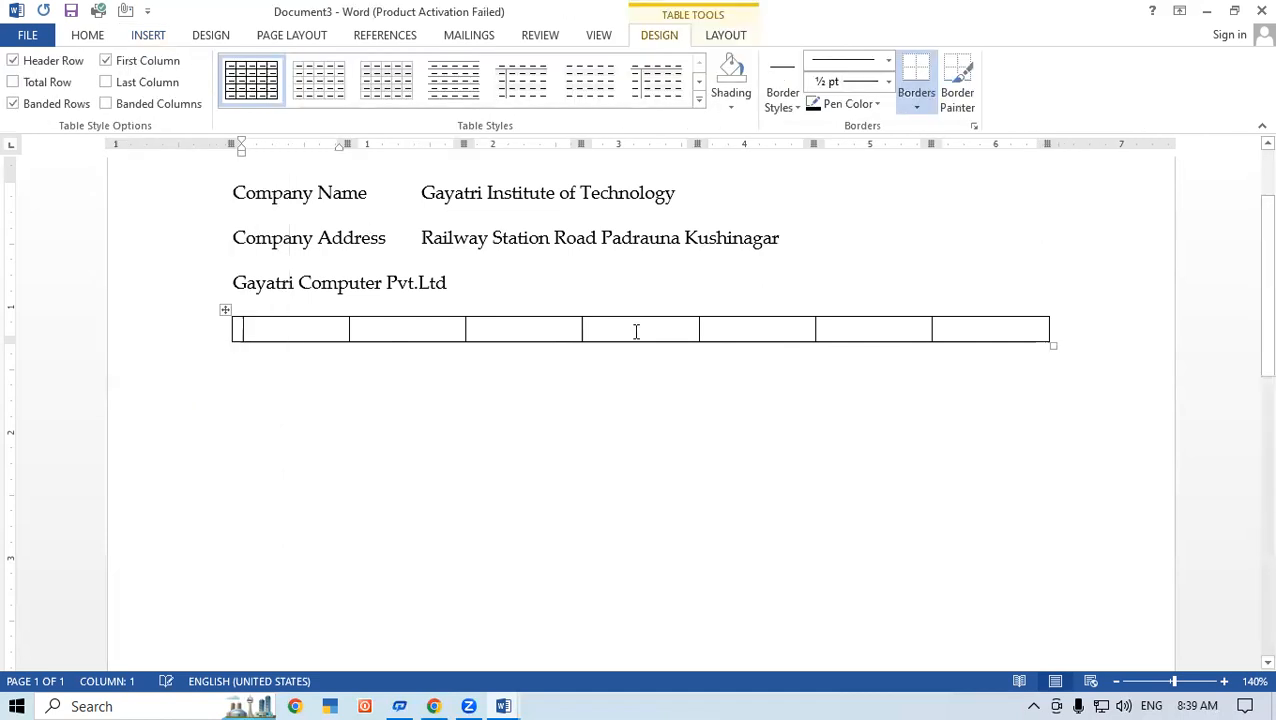
{"action": "key", "text": "Tab"}
{"action": "key", "text": "Tab"}
{"action": "key", "text": "Tab"}
{"action": "key", "text": "Tab"}
{"action": "key", "text": "Tab"}
{"action": "key", "text": "Tab"}
{"action": "key", "text": "Tab"}
{"action": "key", "text": "Tab"}
{"action": "key", "text": "Tab"}
{"action": "key", "text": "Tab"}
{"action": "key", "text": "Tab"}
{"action": "key", "text": "Tab"}
{"action": "key", "text": "Tab"}
{"action": "key", "text": "Tab"}
{"action": "key", "text": "Tab"}
{"action": "key", "text": "Tab"}
{"action": "key", "text": "Tab"}
{"action": "key", "text": "Tab"}
{"action": "key", "text": "Tab"}
{"action": "key", "text": "Tab"}
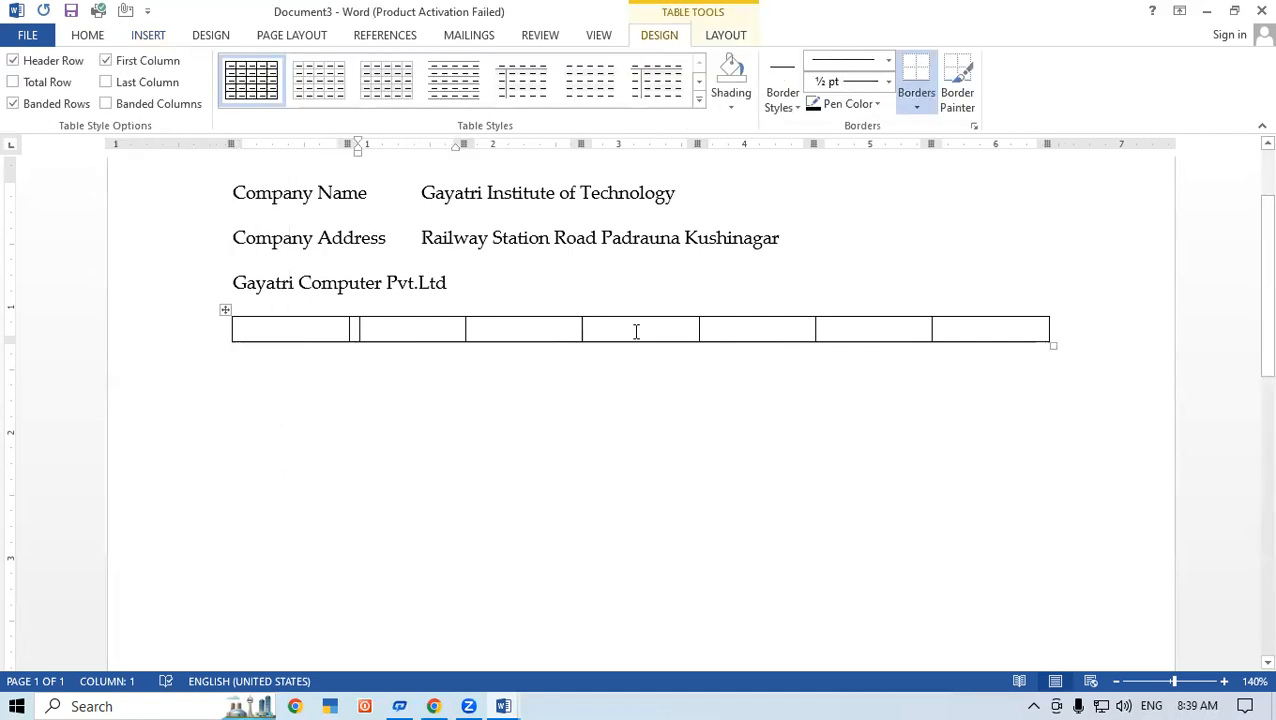
Step: Fill the first six cells of the table's top row with 25, 62, 63, 25, 25 and 62
{"action": "left_click", "coordinate": [319, 328]}
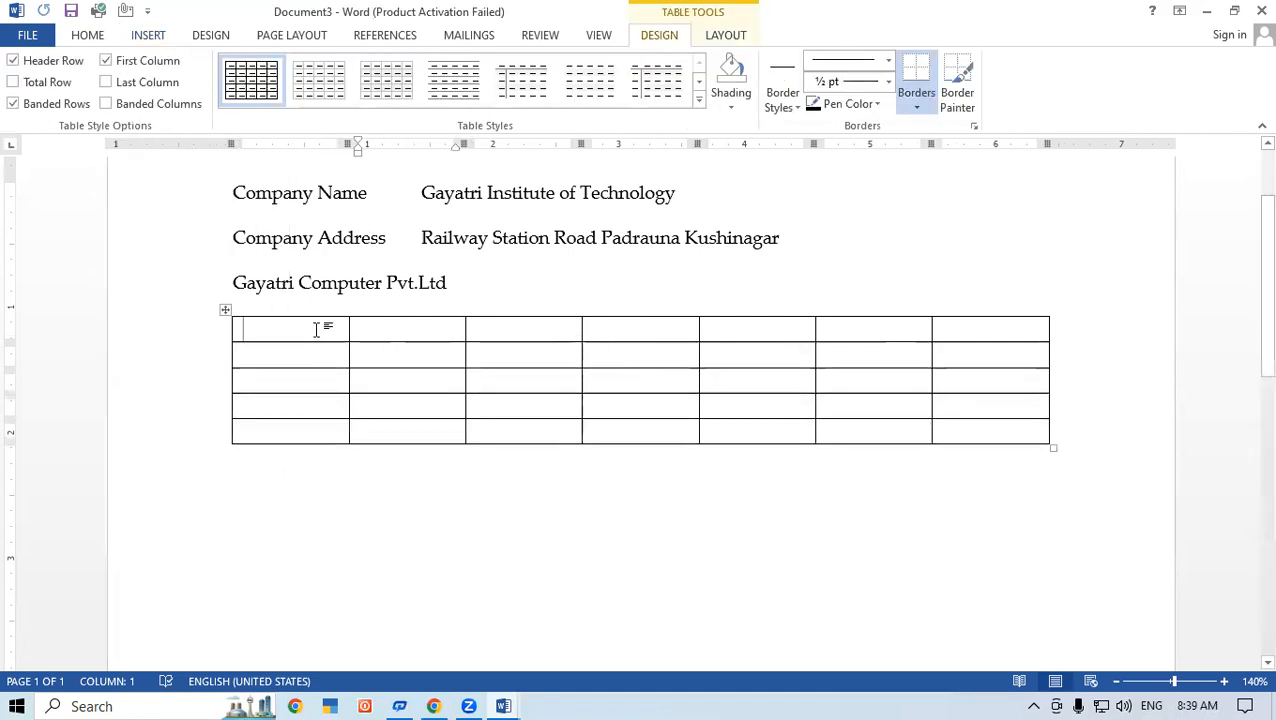
{"action": "type", "text": "25"}
{"action": "key", "text": "Tab"}
{"action": "type", "text": "62"}
{"action": "key", "text": "Tab"}
{"action": "type", "text": "63"}
{"action": "key", "text": "Tab"}
{"action": "type", "text": "25"}
{"action": "key", "text": "Tab"}
{"action": "type", "text": "25"}
{"action": "key", "text": "Tab"}
{"action": "type", "text": "62"}
{"action": "key", "text": "Tab"}
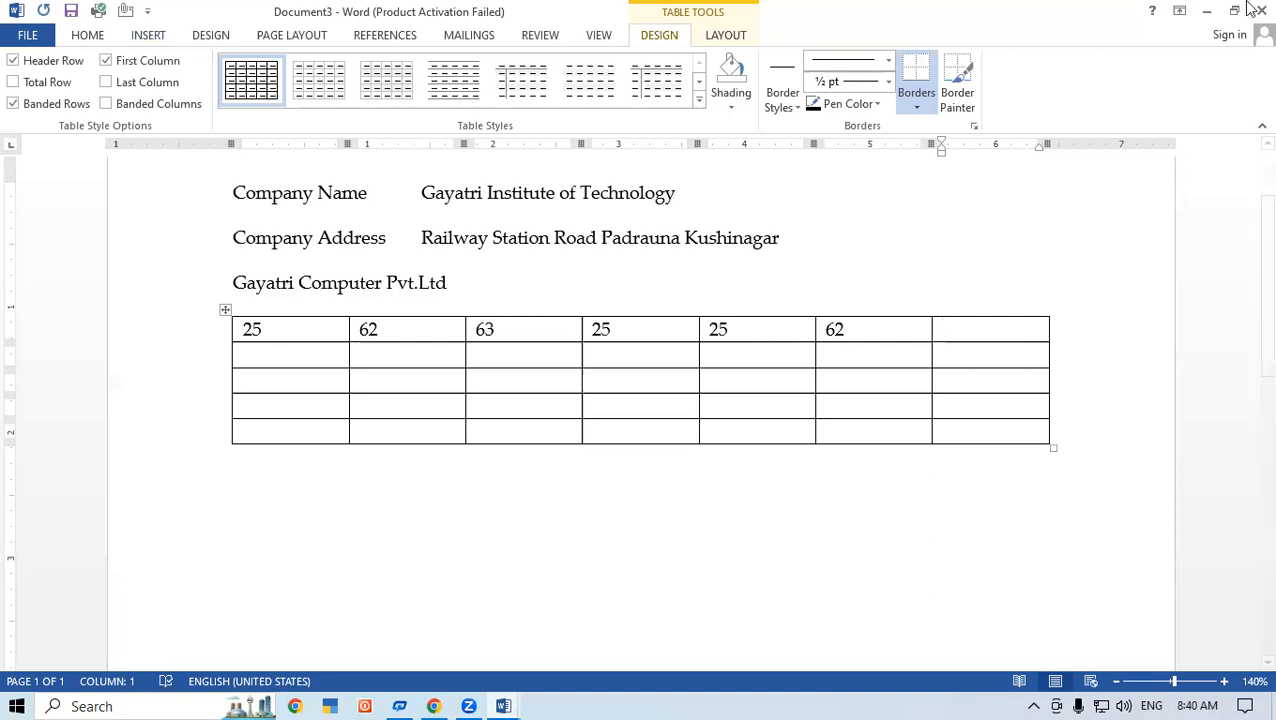
Step: Insert the table formula =SUM(LEFT) in the top row's last cell and undo it
{"action": "left_click", "coordinate": [724, 35]}
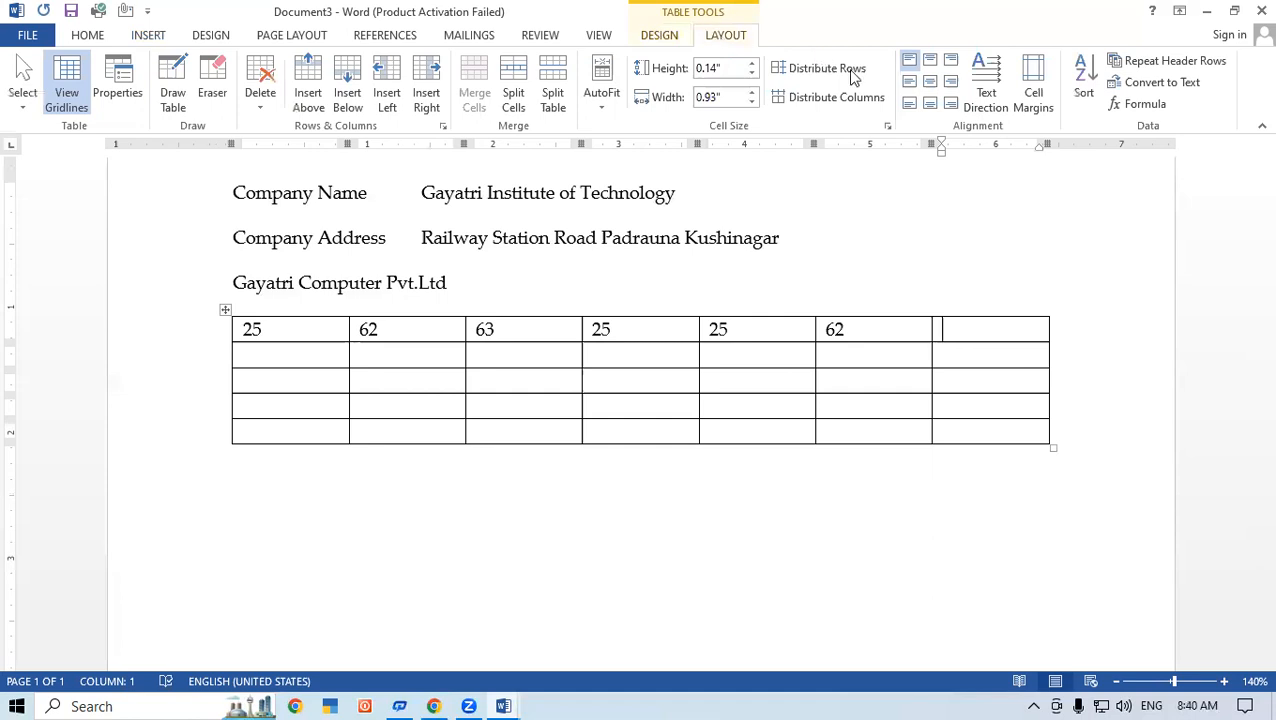
{"action": "left_click", "coordinate": [1137, 104]}
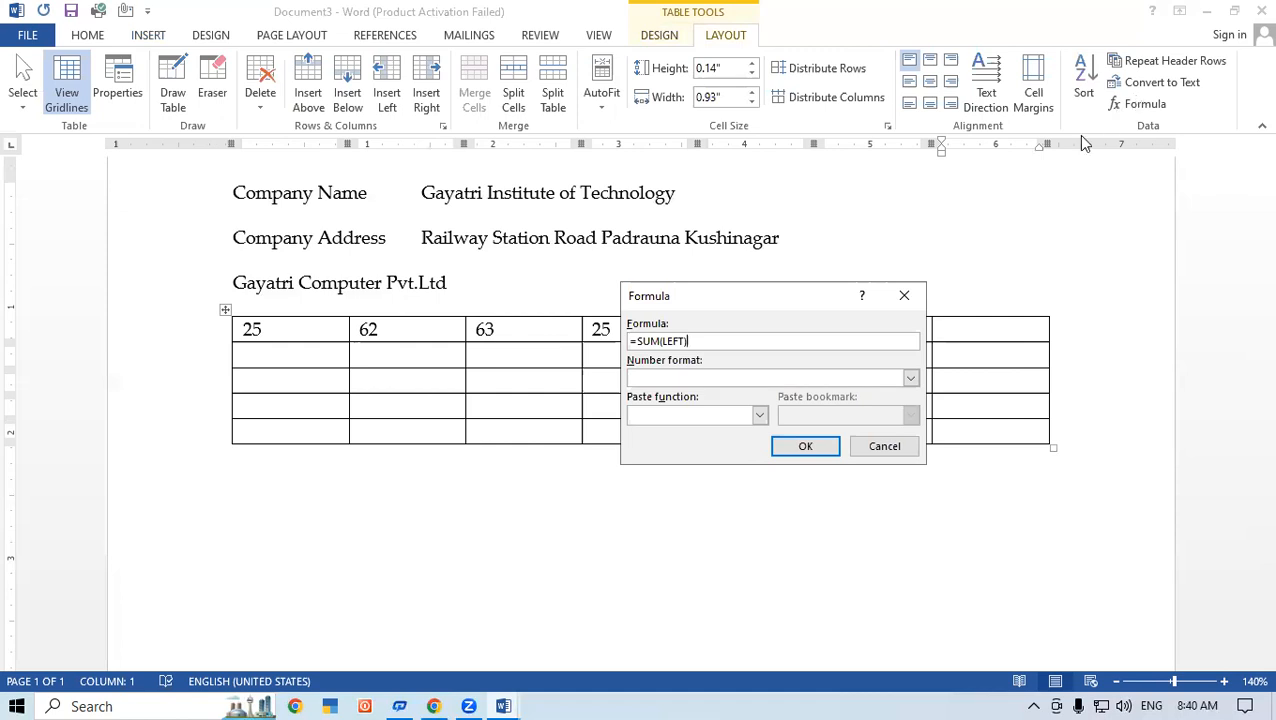
{"action": "left_click", "coordinate": [805, 448]}
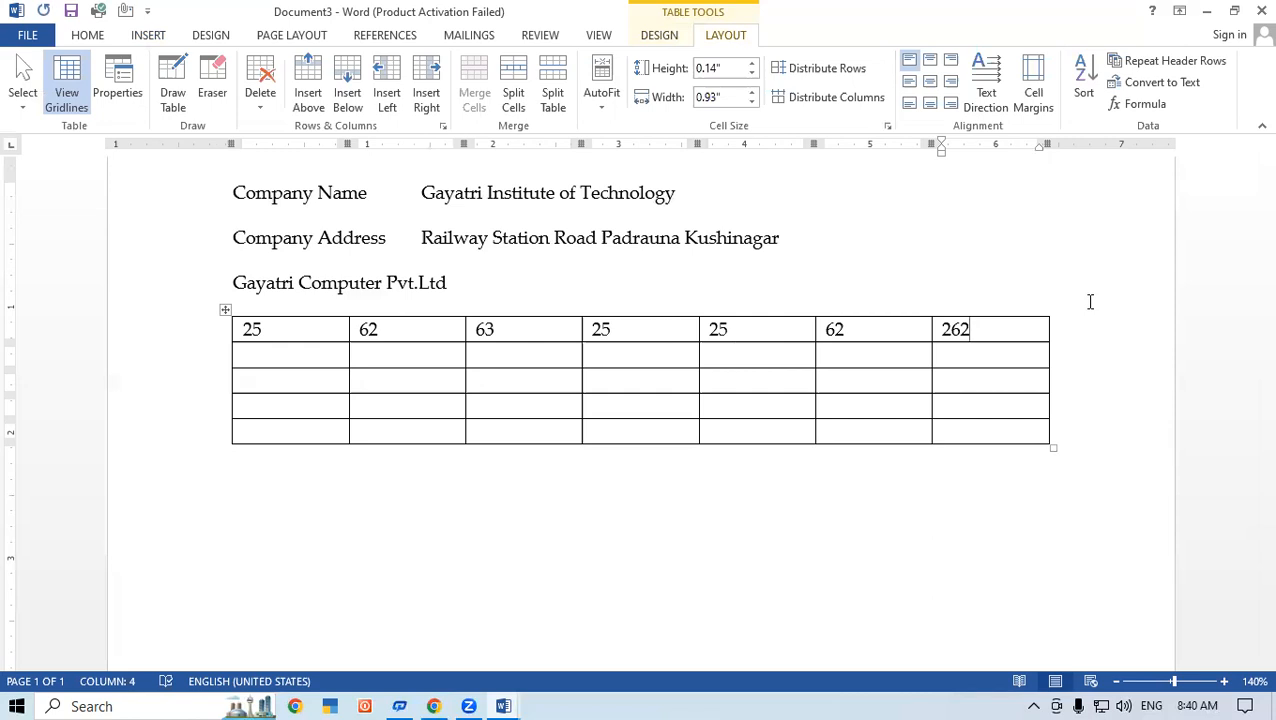
{"action": "key", "text": "ctrl+z"}
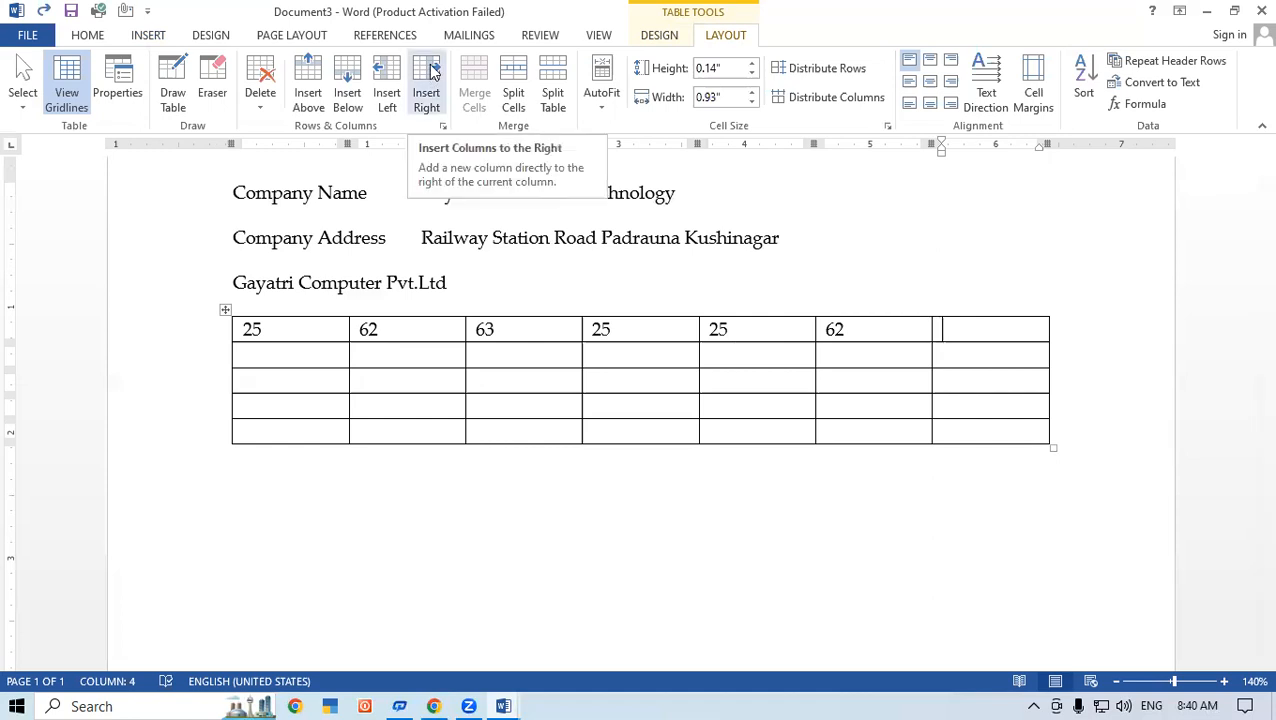
Step: Insert a Quick Parts Formula field with =SUM(LEFT) in the top row's last cell
{"action": "left_click", "coordinate": [139, 35]}
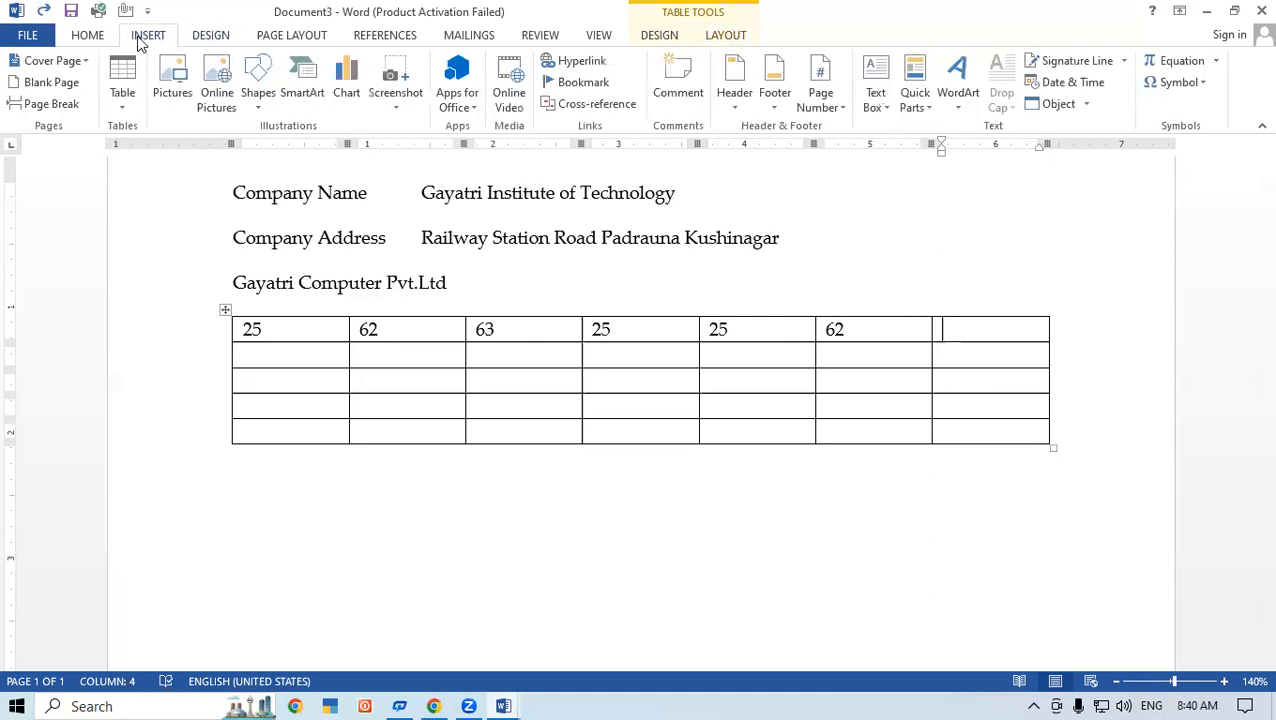
{"action": "left_click", "coordinate": [922, 105]}
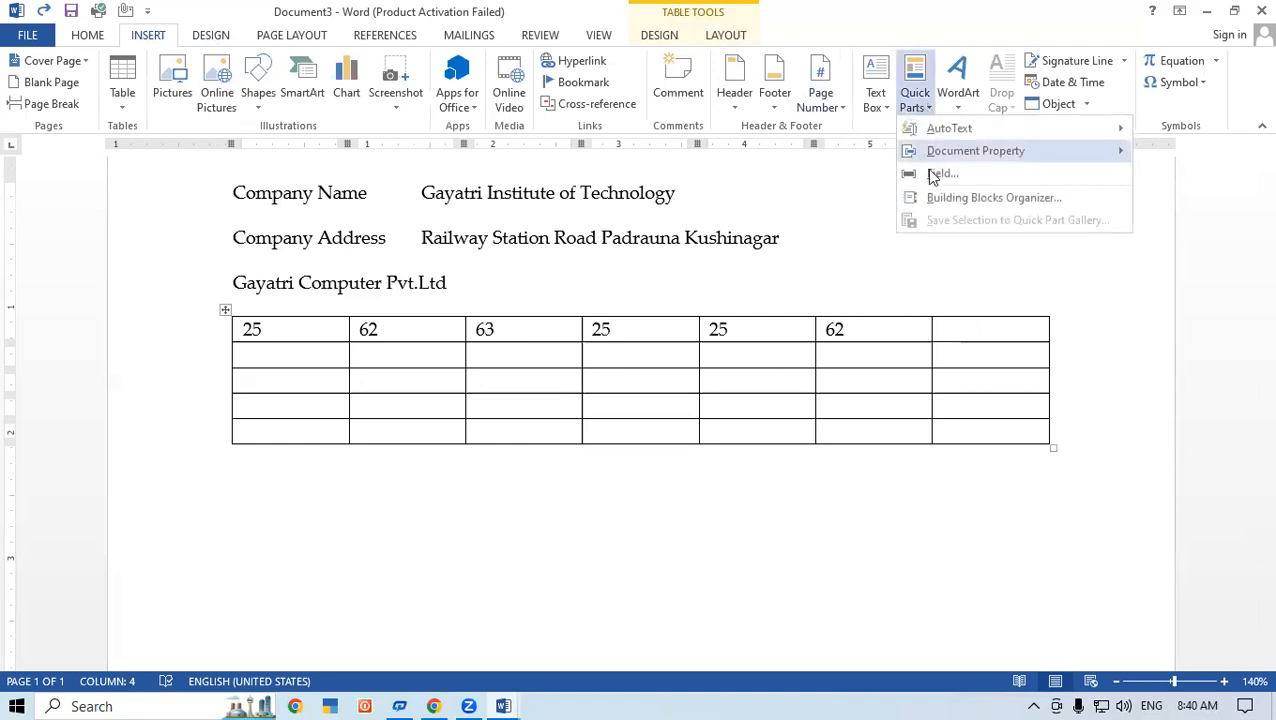
{"action": "left_click", "coordinate": [944, 173]}
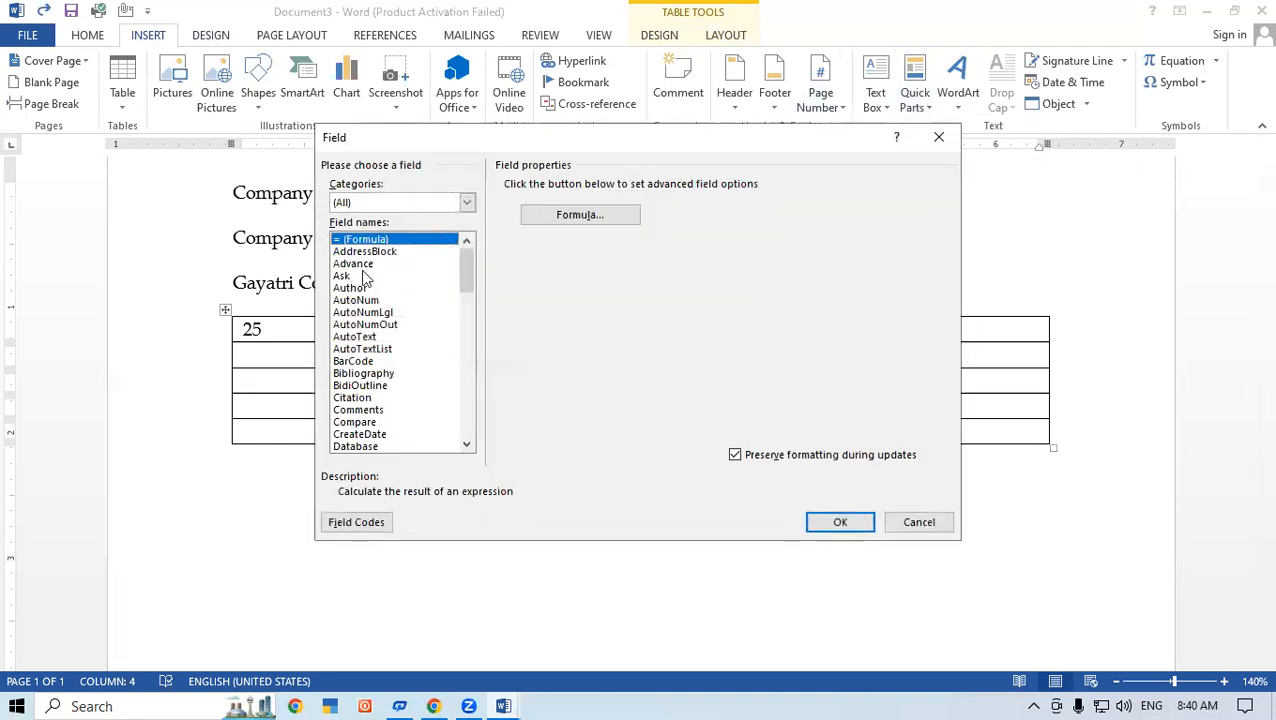
{"action": "left_click", "coordinate": [563, 220]}
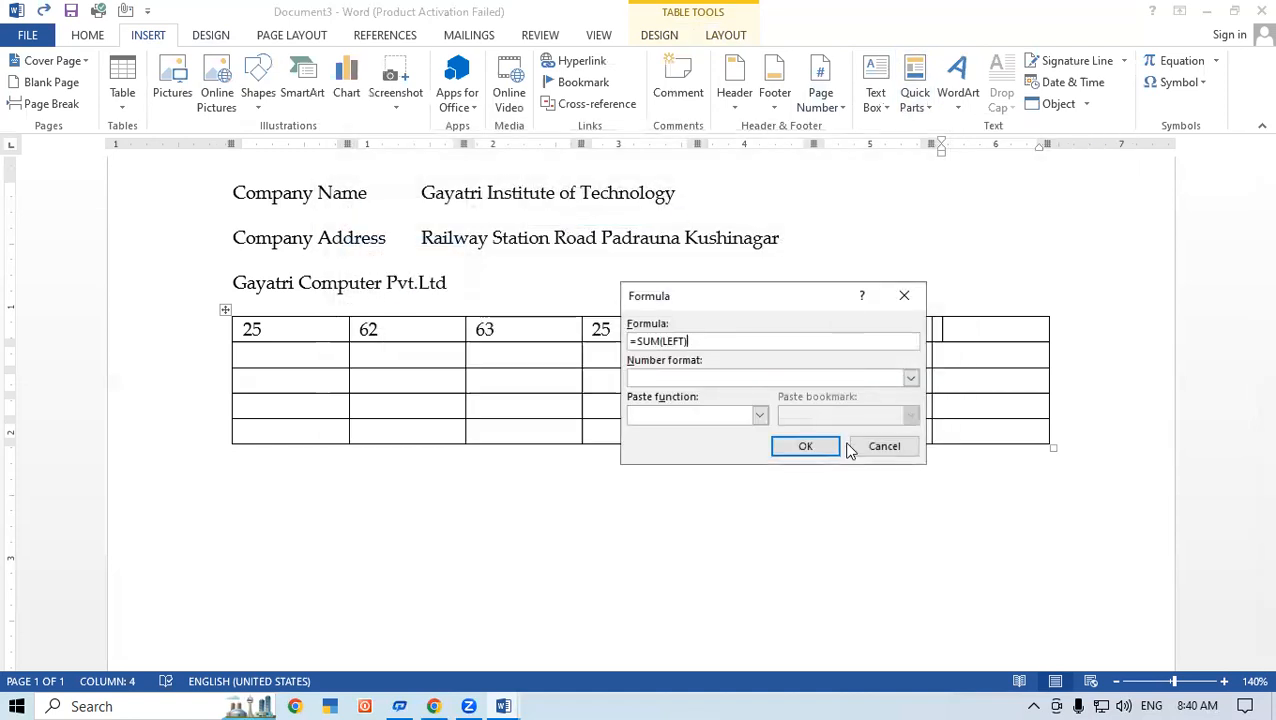
{"action": "left_click", "coordinate": [791, 444]}
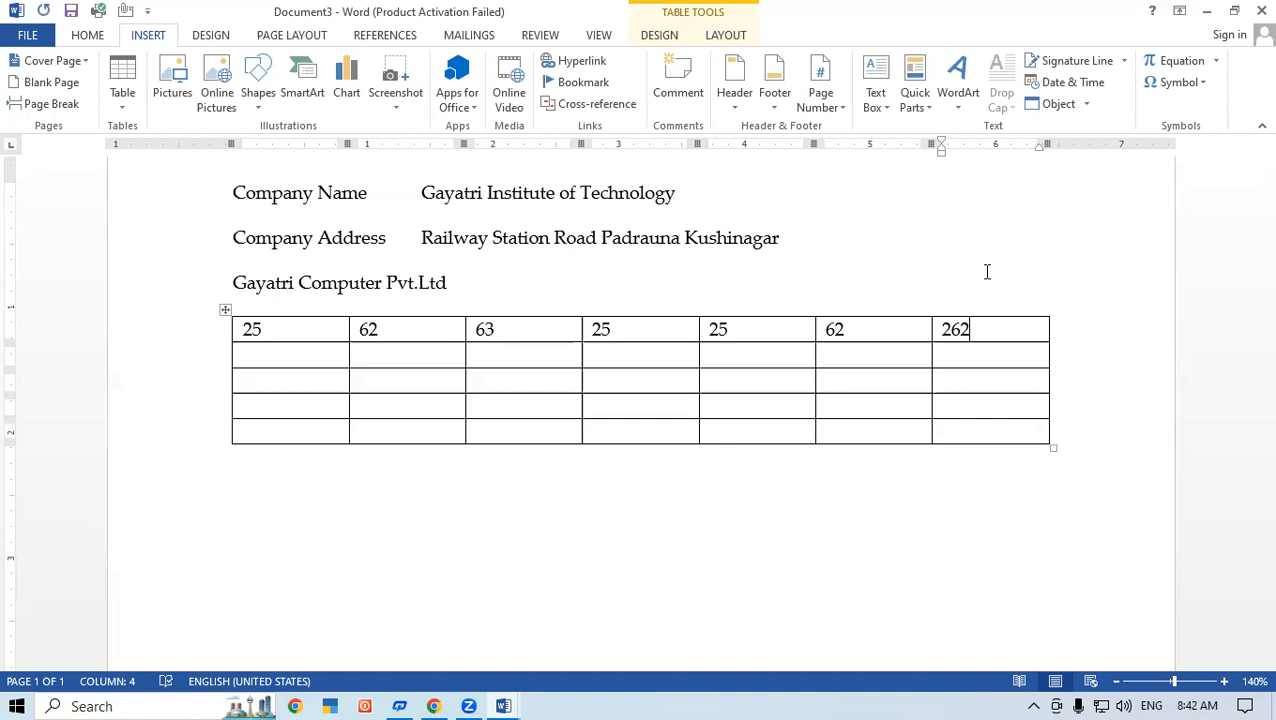
Step: Replace the content of the top row's last cell with a hand-written field code =sum(left) and calculate it
{"action": "key", "text": "shift+Home"}
{"action": "key", "text": "BackSpace"}
{"action": "key", "text": "ctrl+F9"}
{"action": "type", "text": "=sum("}
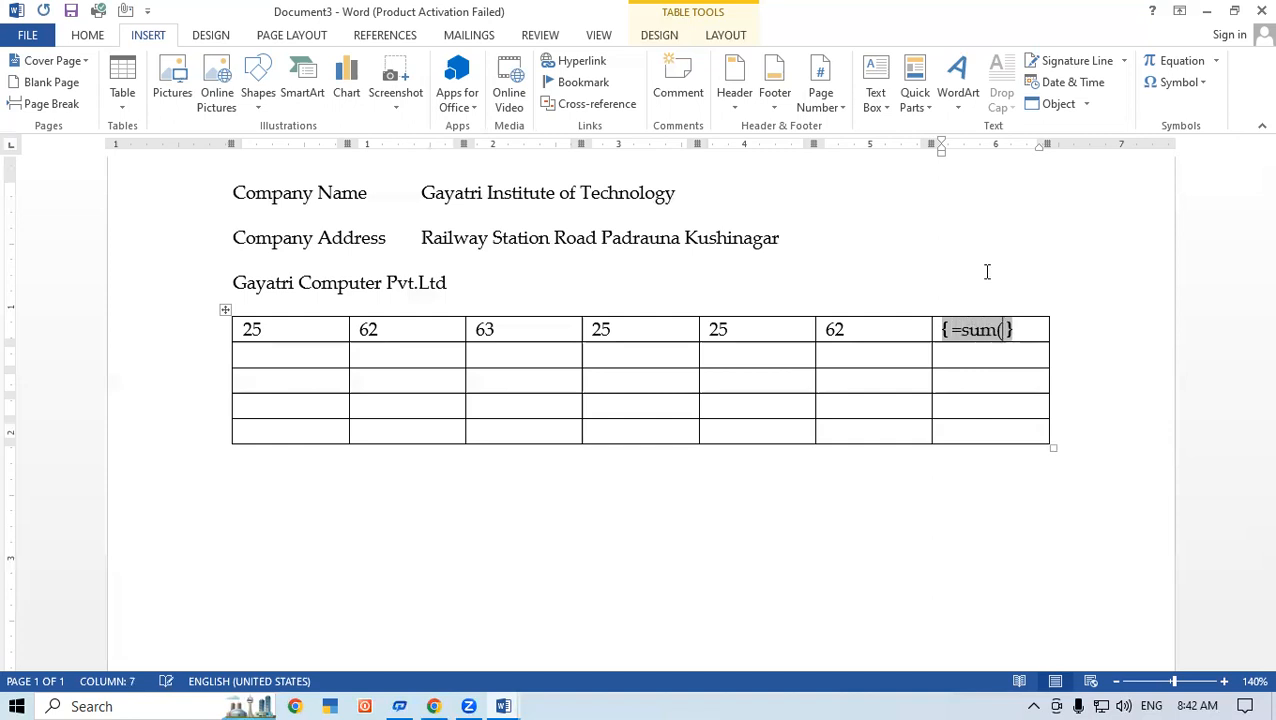
{"action": "type", "text": "left"}
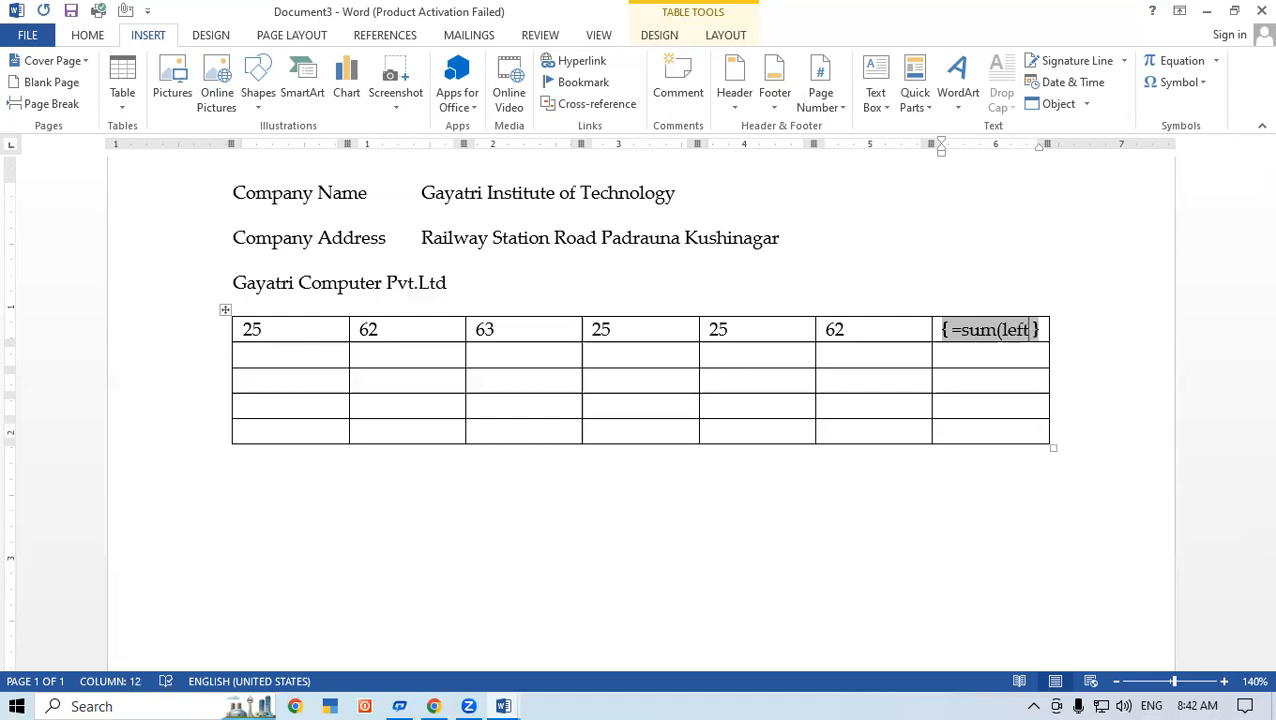
{"action": "type", "text": ")"}
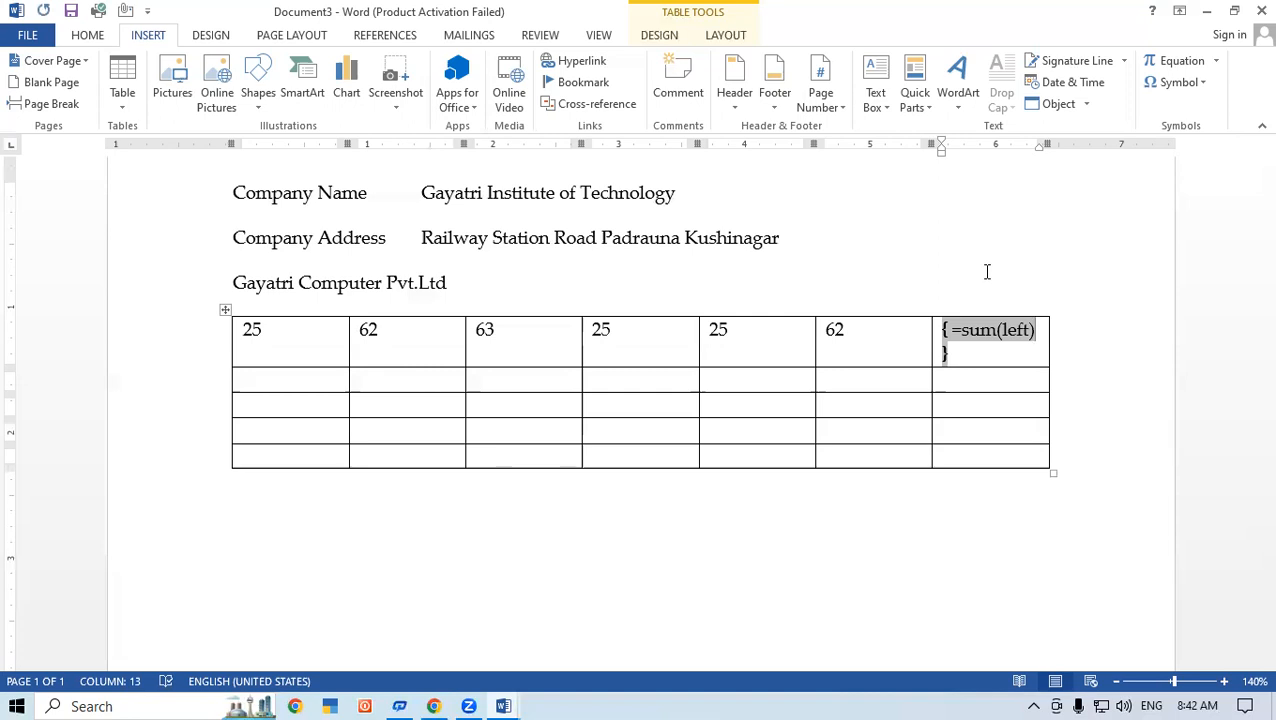
{"action": "key", "text": "F9"}
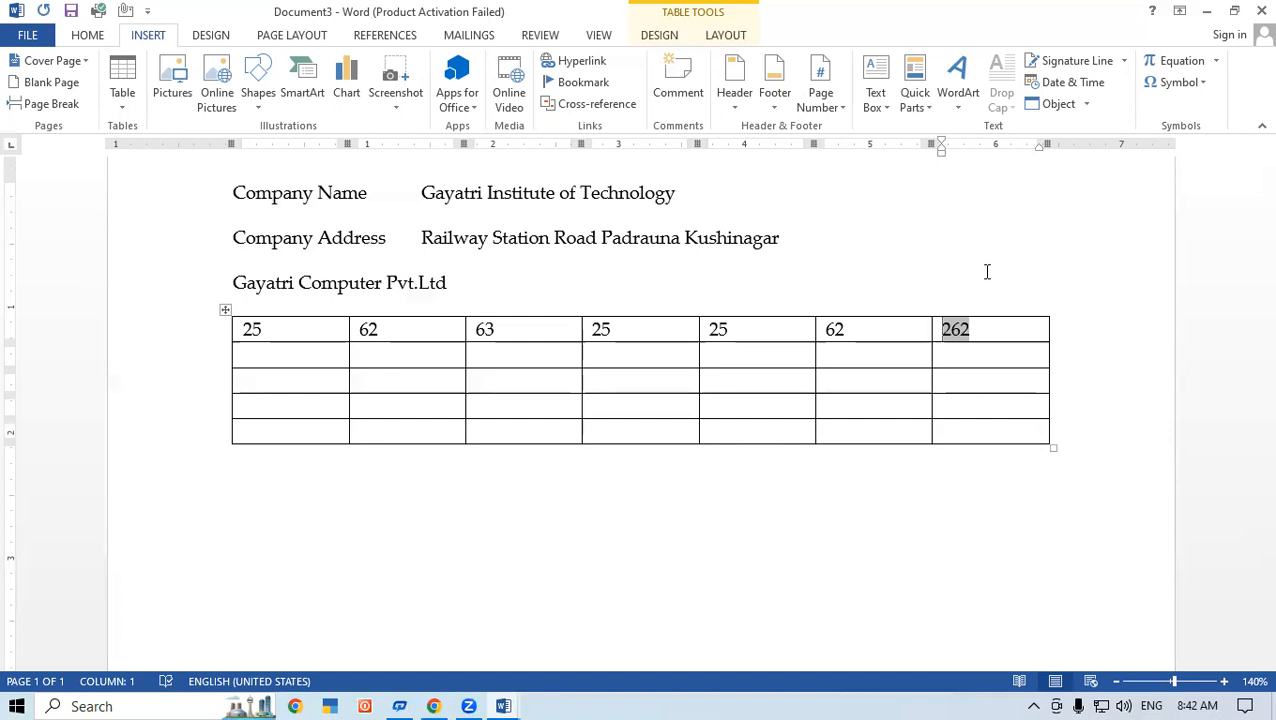
Step: Replace the sum in the top row's last cell with a field code =10*2 and calculate it
{"action": "left_click", "coordinate": [725, 36]}
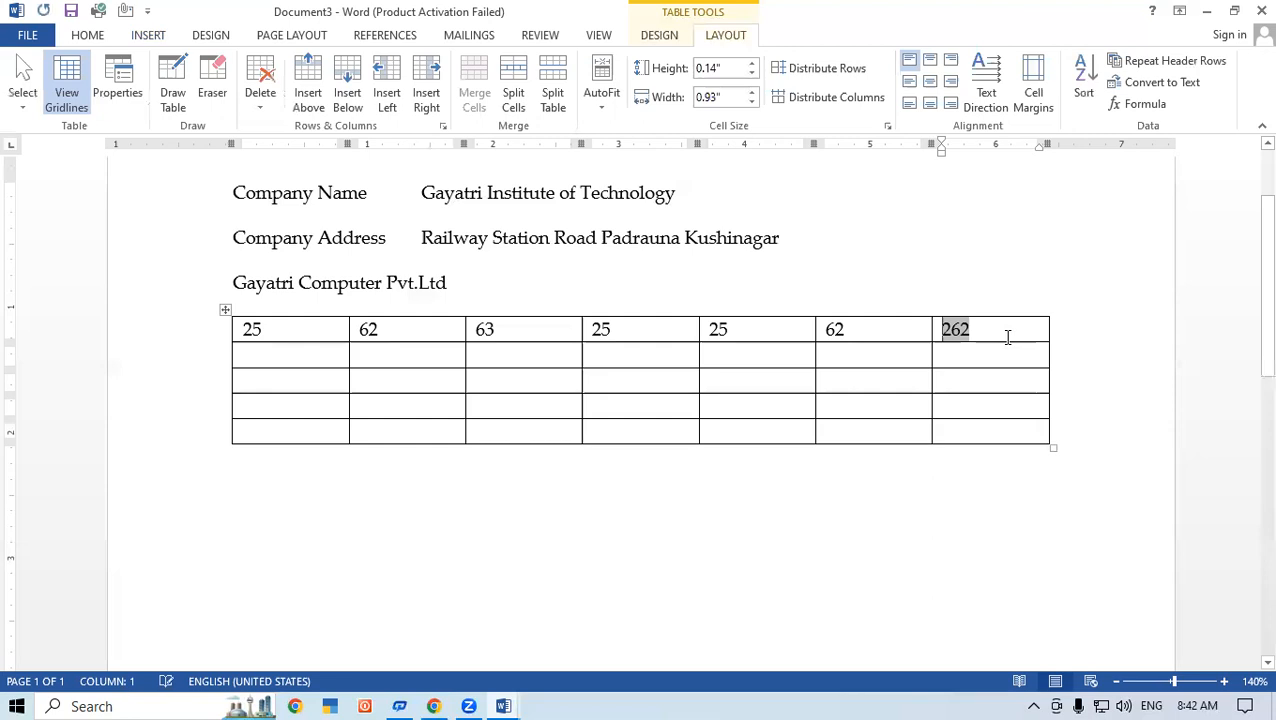
{"action": "key", "text": "Delete"}
{"action": "key", "text": "Delete"}
{"action": "key", "text": "ctrl+F9"}
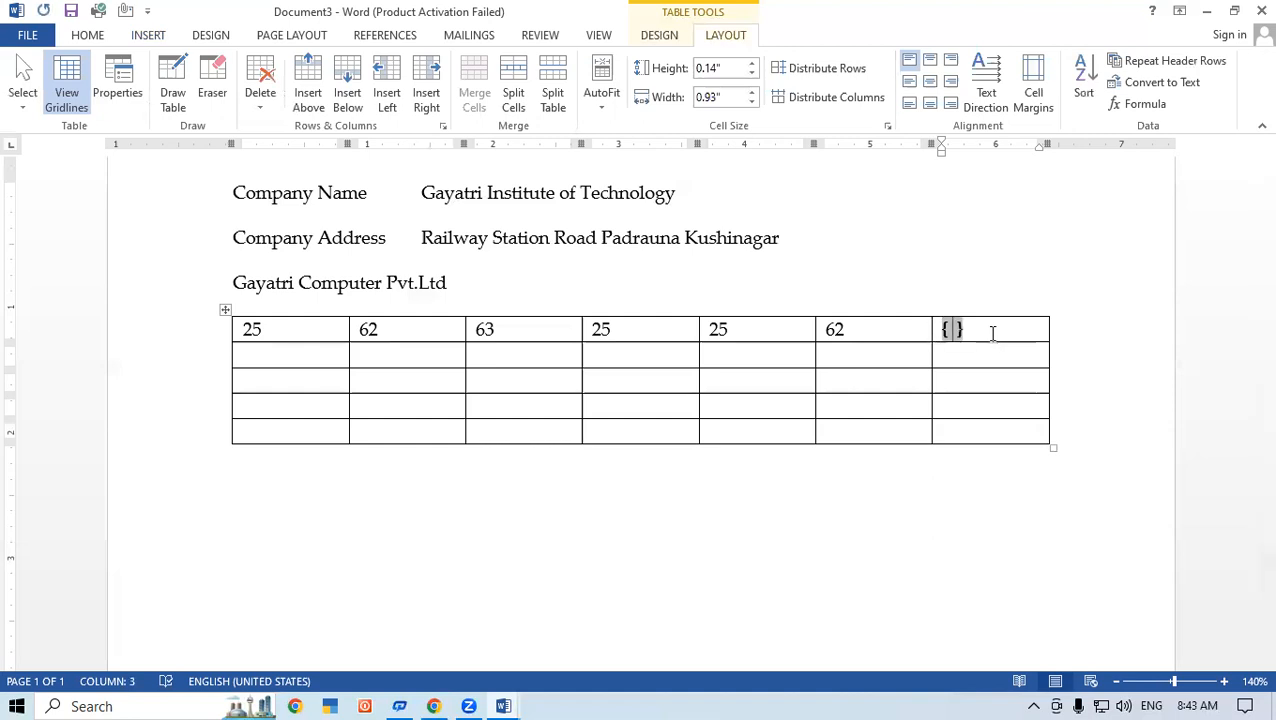
{"action": "type", "text": "=10*2"}
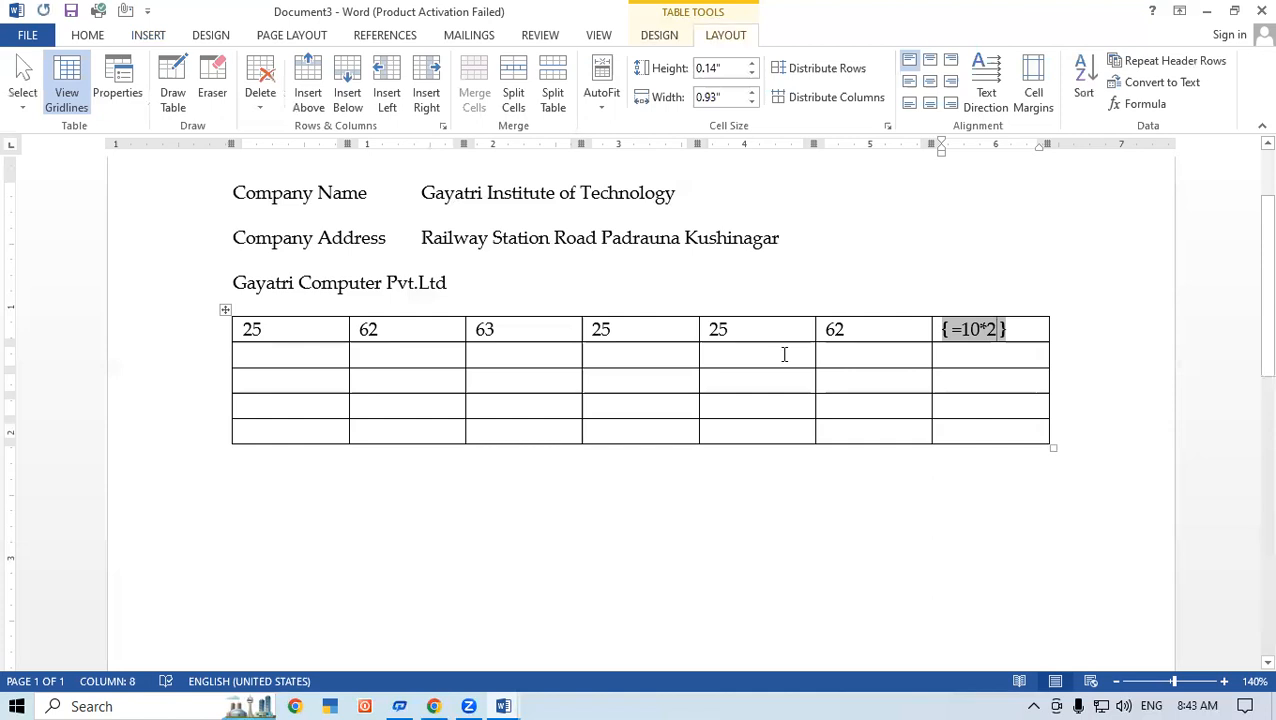
{"action": "key", "text": "F9"}
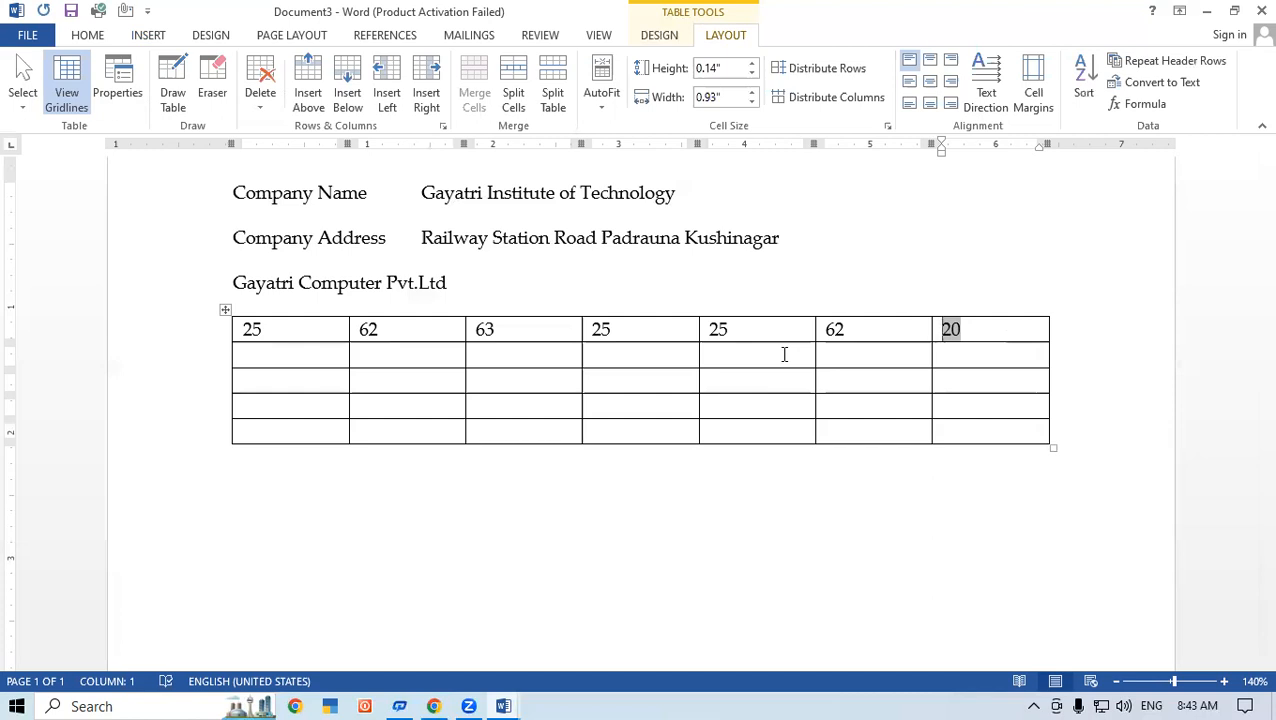
Step: Clear the last two cells of the table's top row
{"action": "left_click", "coordinate": [867, 333]}
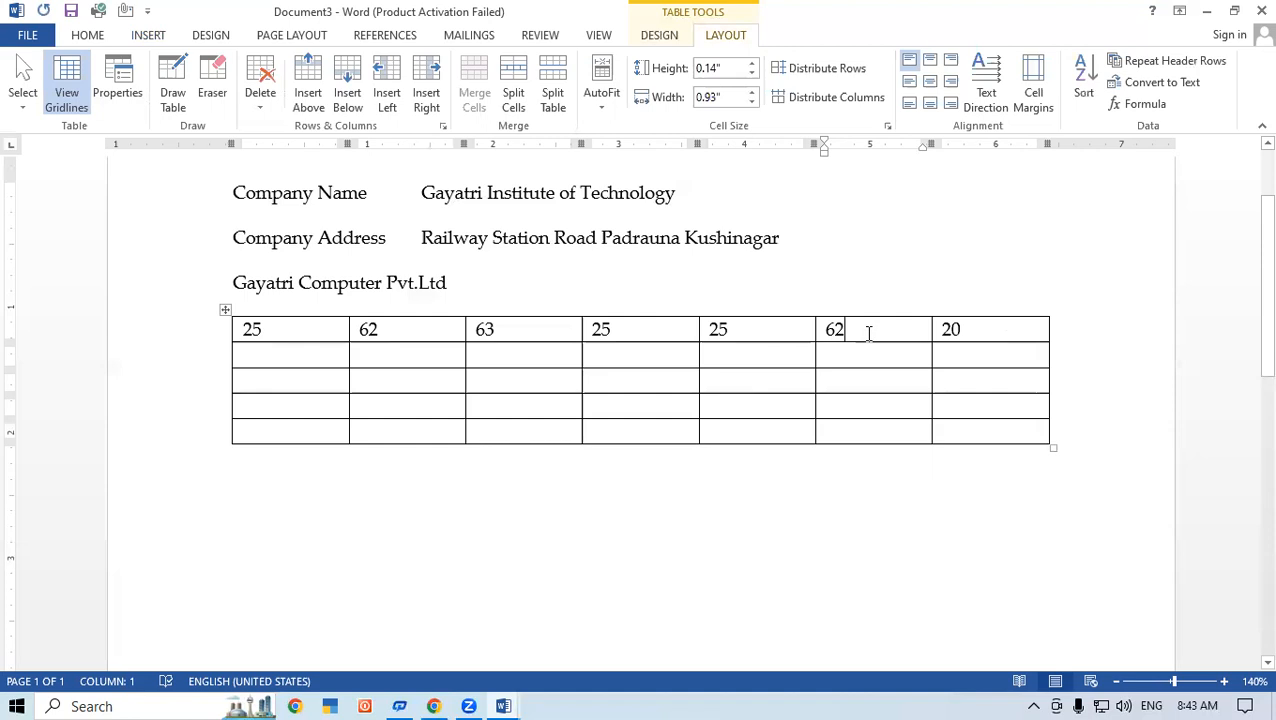
{"action": "key", "text": "BackSpace"}
{"action": "key", "text": "BackSpace"}
{"action": "left_click", "coordinate": [974, 328]}
{"action": "double_click", "coordinate": [974, 328]}
{"action": "key", "text": "BackSpace"}
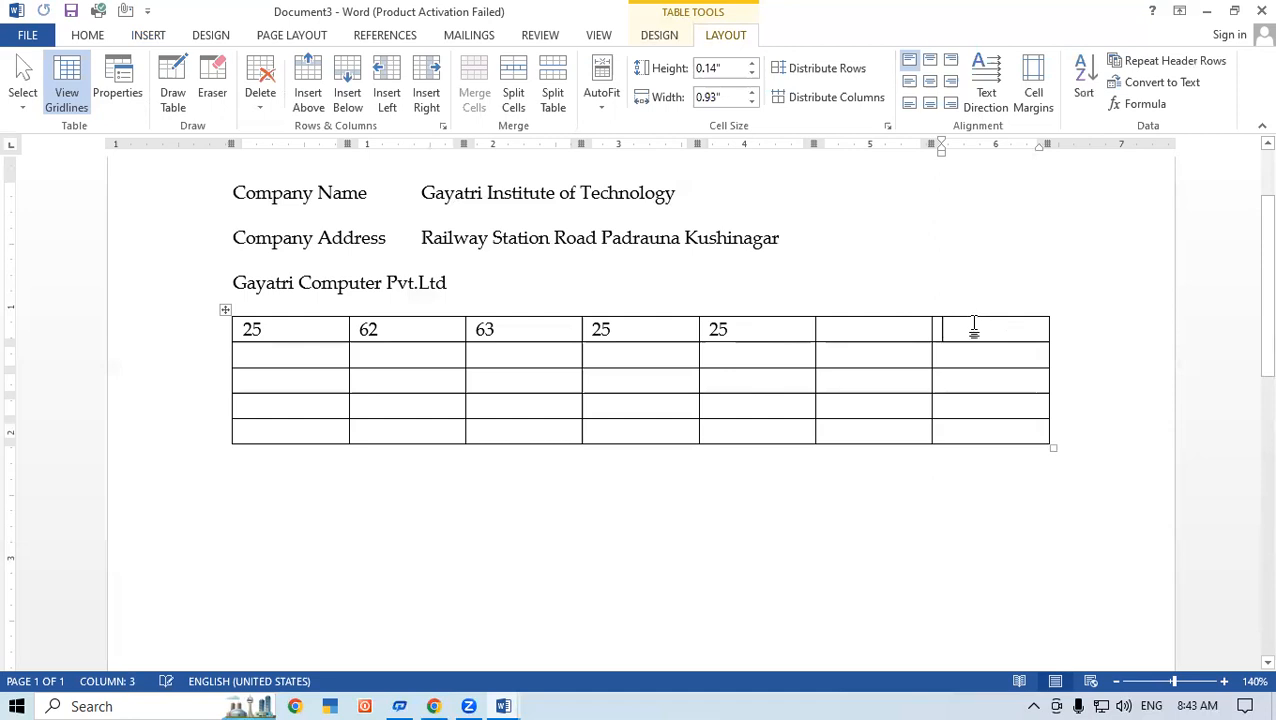
Step: Sum the top row's first five values in its sixth cell with the table formula =SUM(LEFT)
{"action": "left_click", "coordinate": [843, 329]}
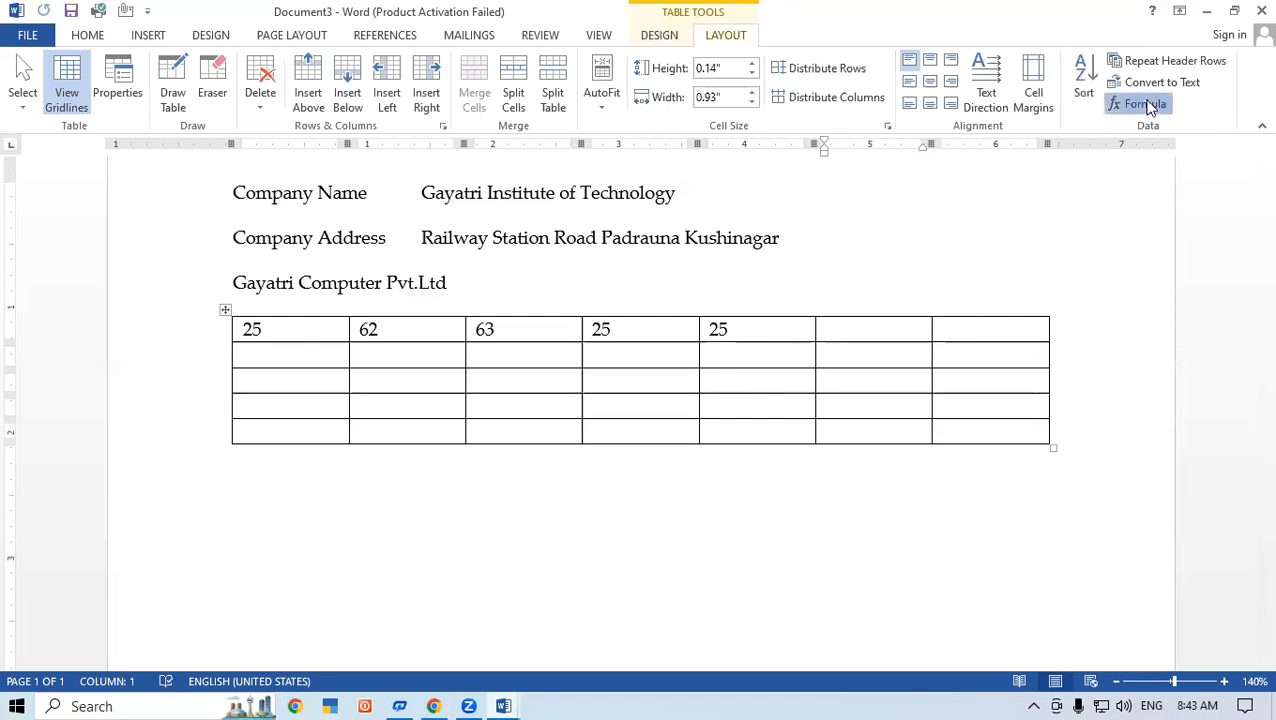
{"action": "left_click", "coordinate": [1147, 105]}
{"action": "left_click", "coordinate": [804, 447]}
Step: Insert a field code =200*100/500 in the top row's last cell and calculate it
{"action": "left_click", "coordinate": [970, 333]}
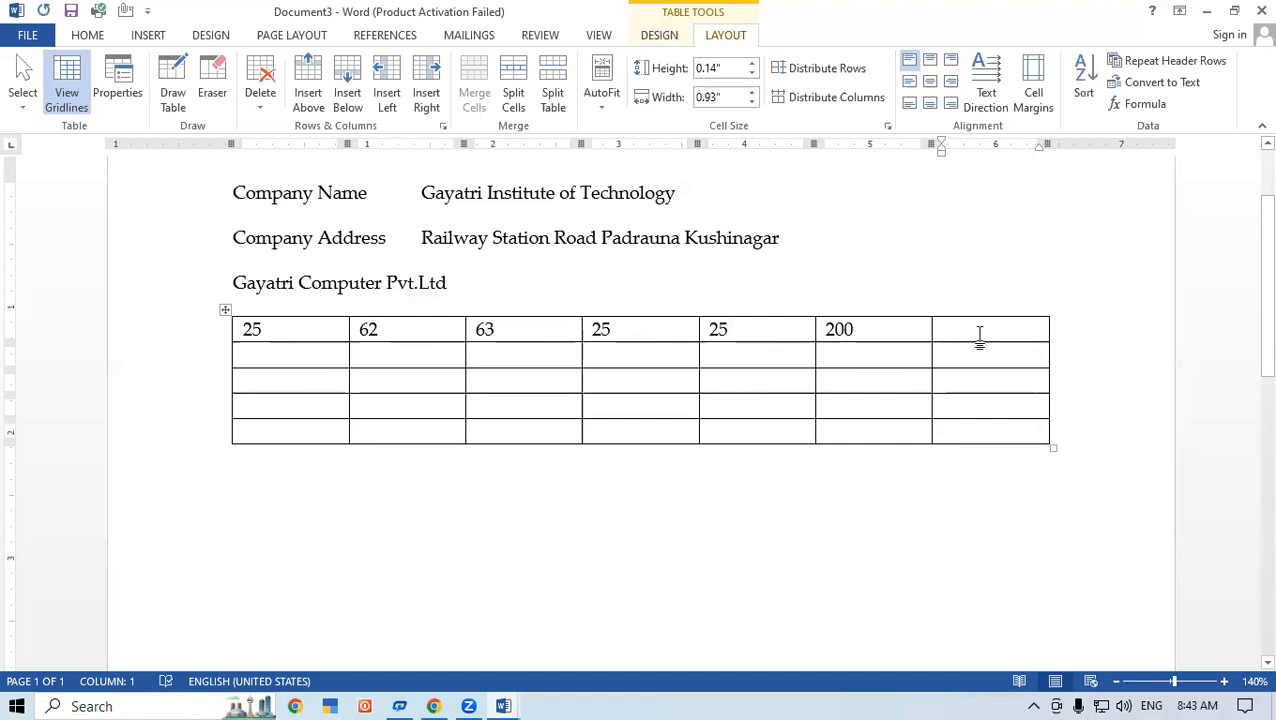
{"action": "key", "text": "ctrl+F9"}
{"action": "type", "text": "="}
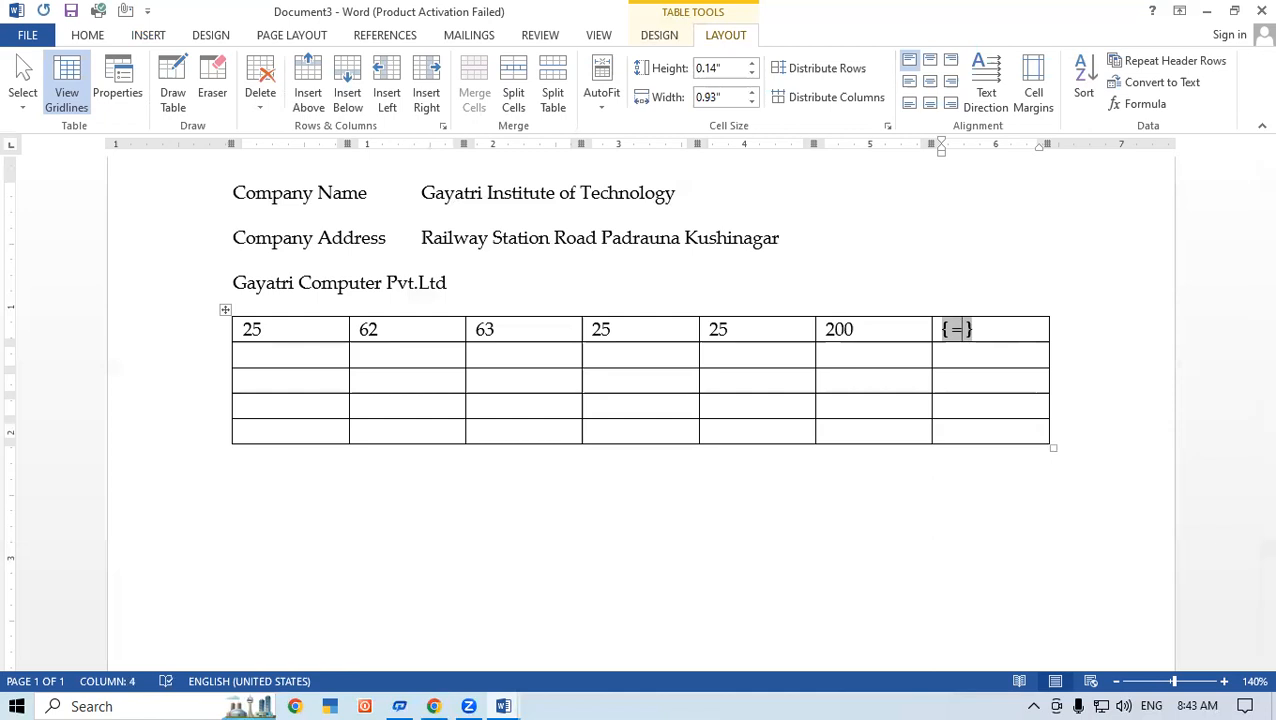
{"action": "type", "text": "200"}
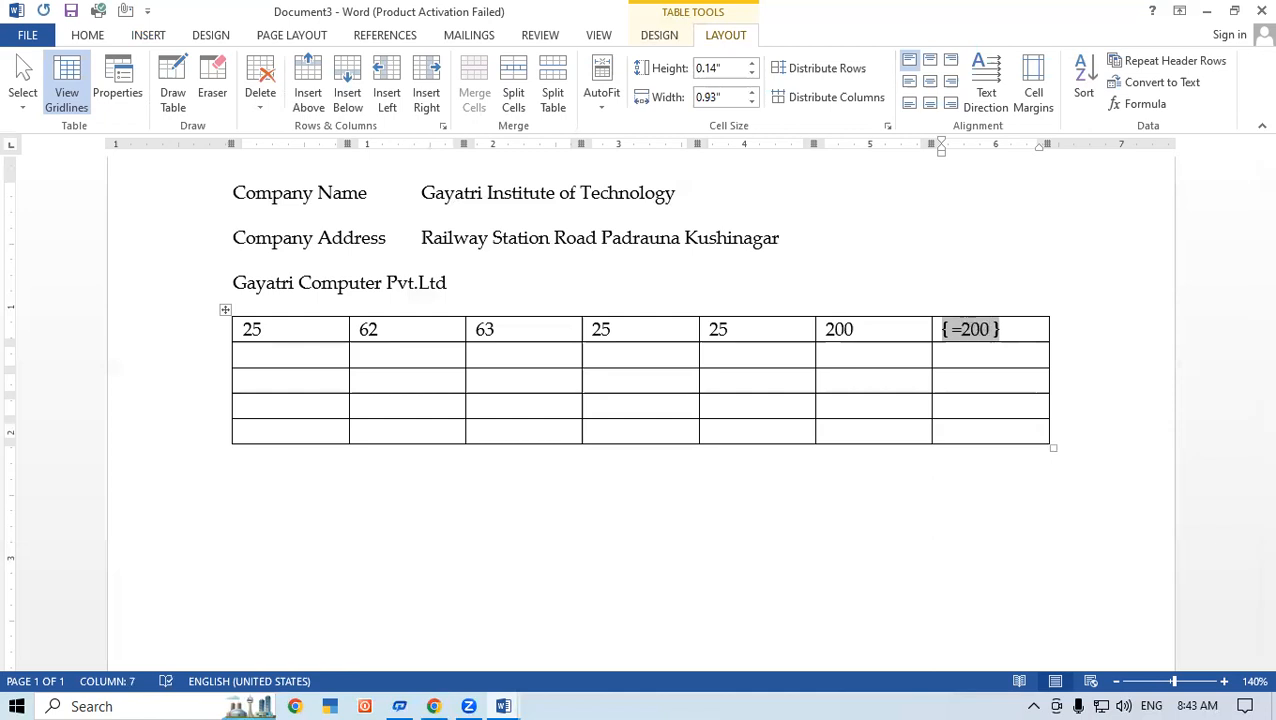
{"action": "type", "text": "*100"}
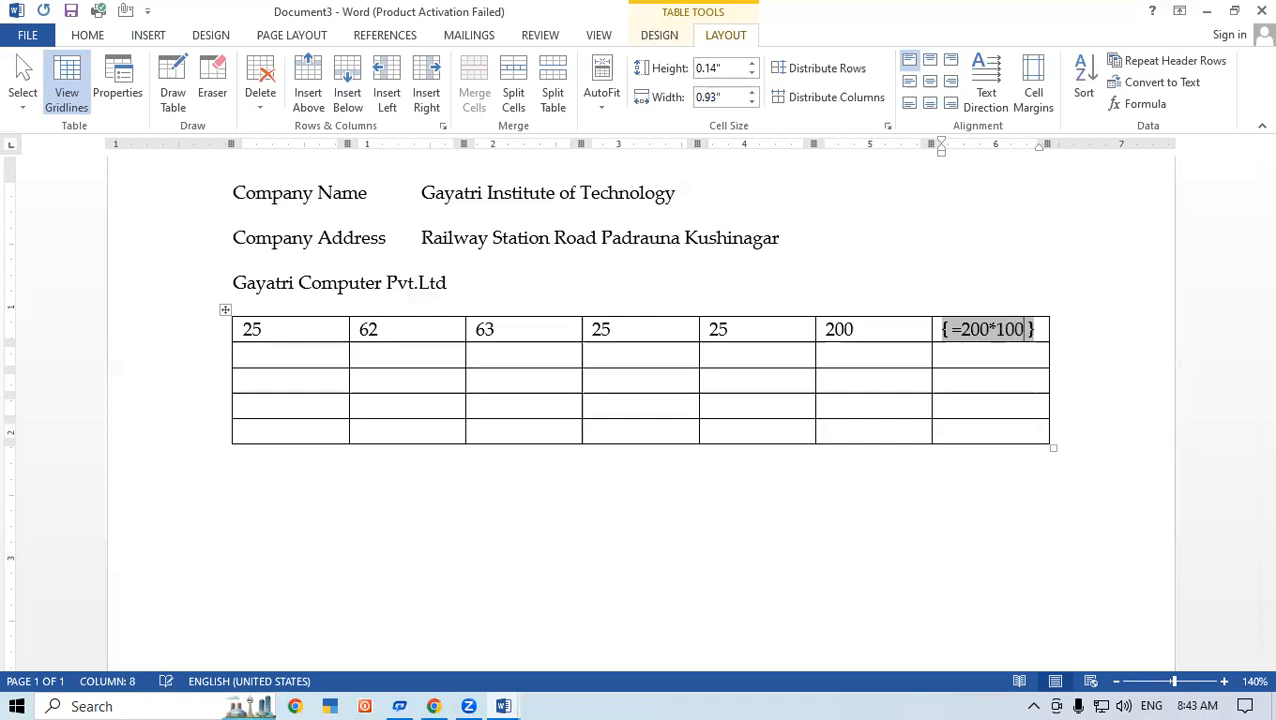
{"action": "type", "text": "/"}
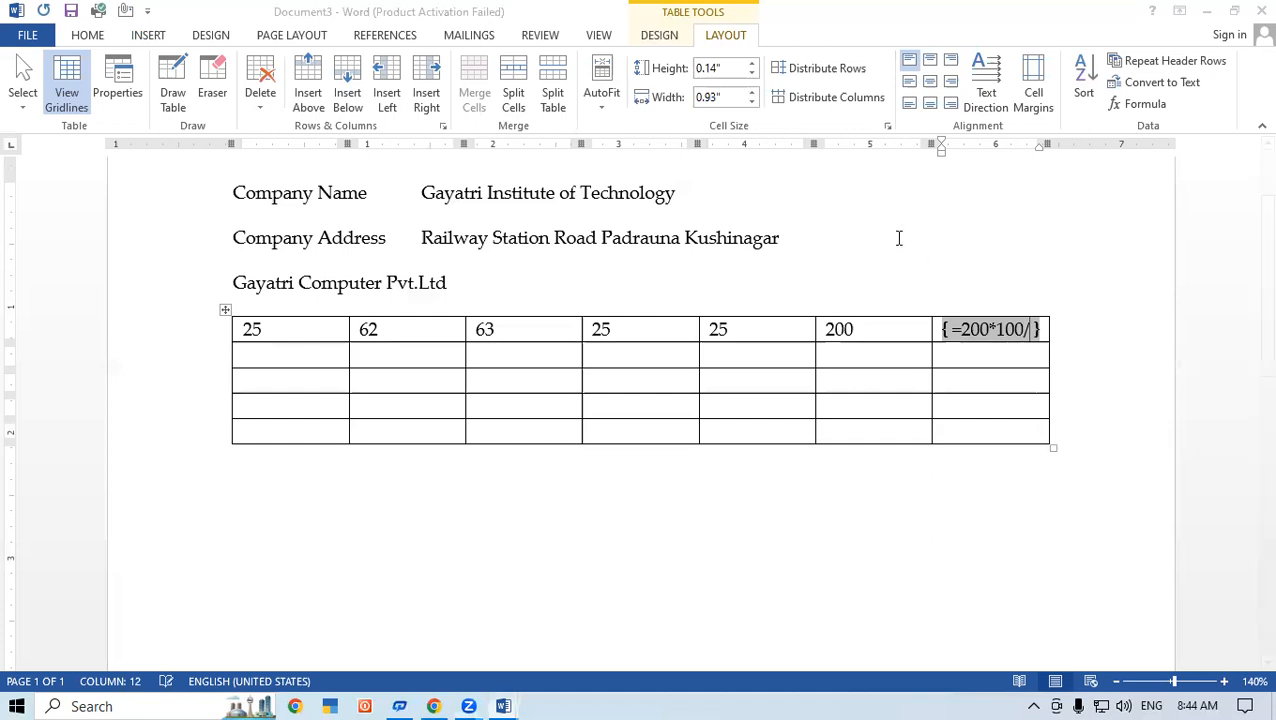
{"action": "type", "text": "500"}
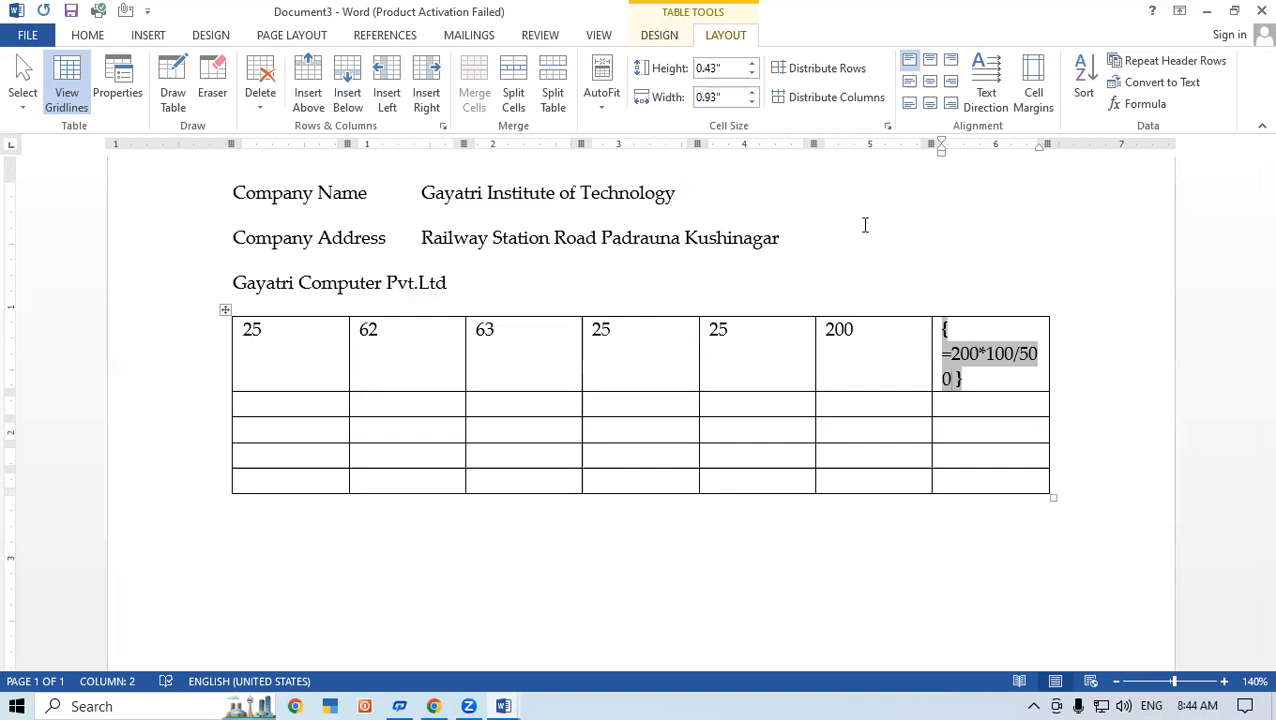
{"action": "key", "text": "F9"}
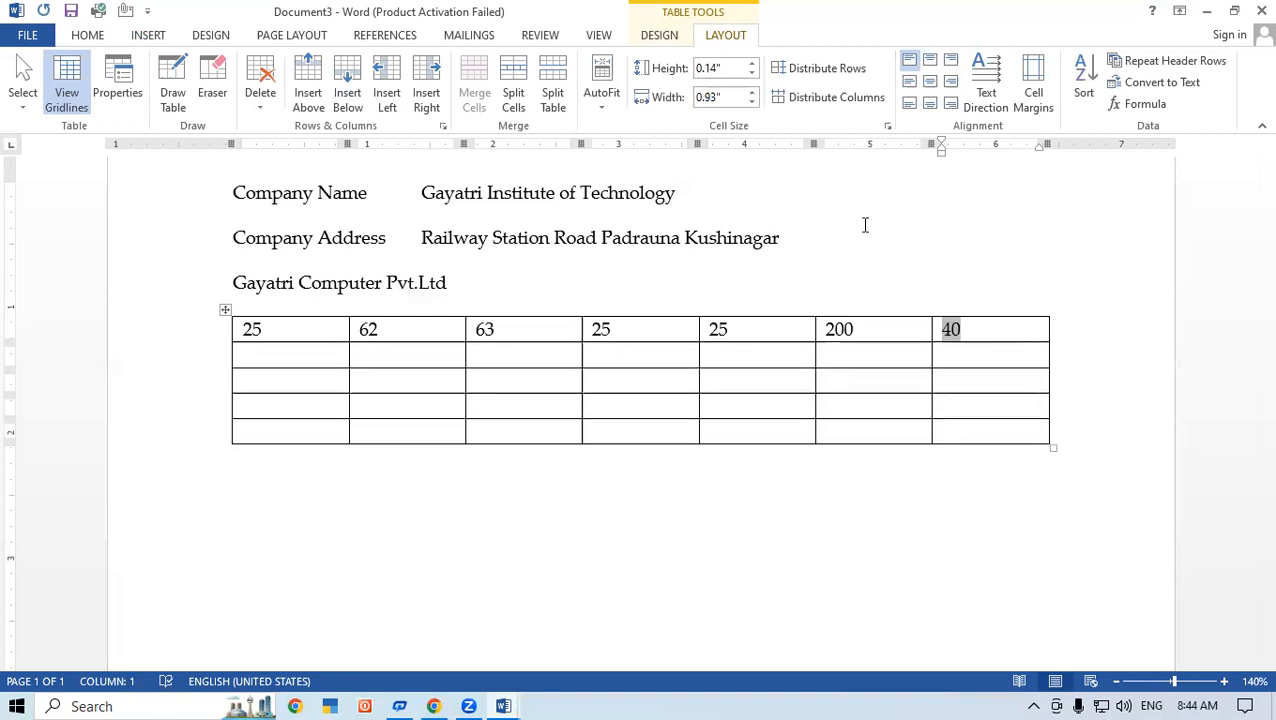
{"action": "left_click", "coordinate": [973, 328]}
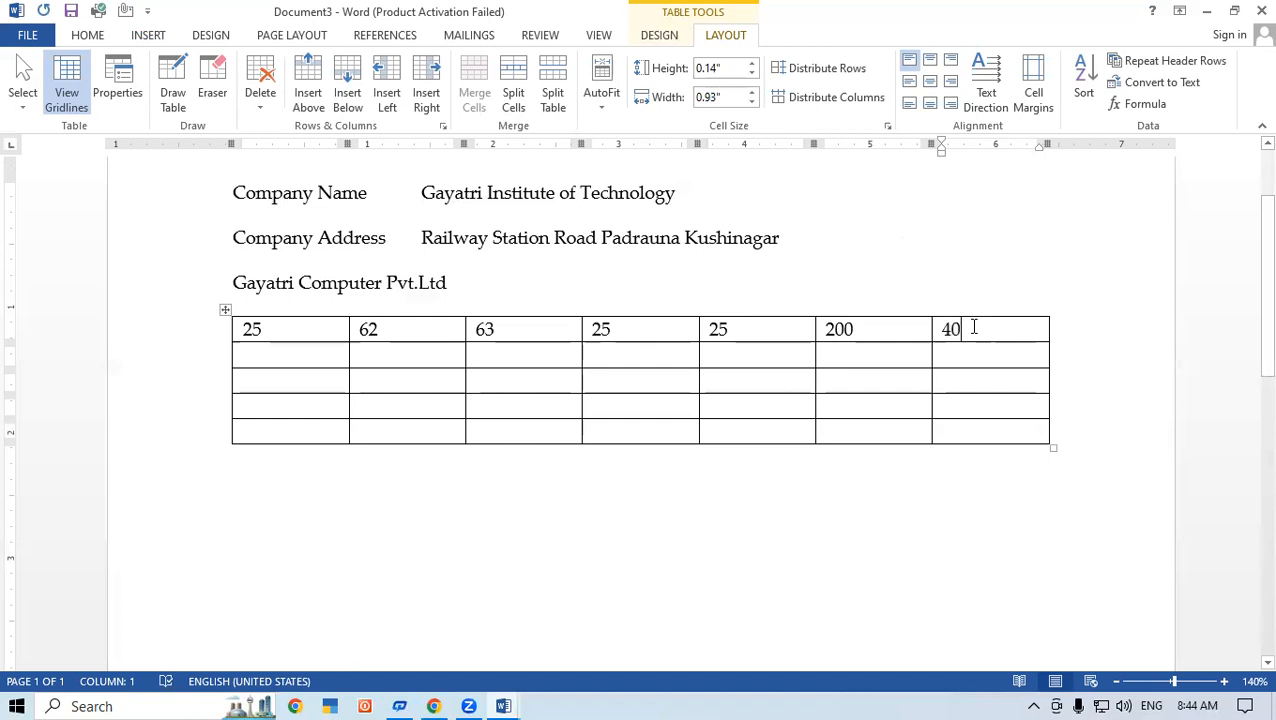